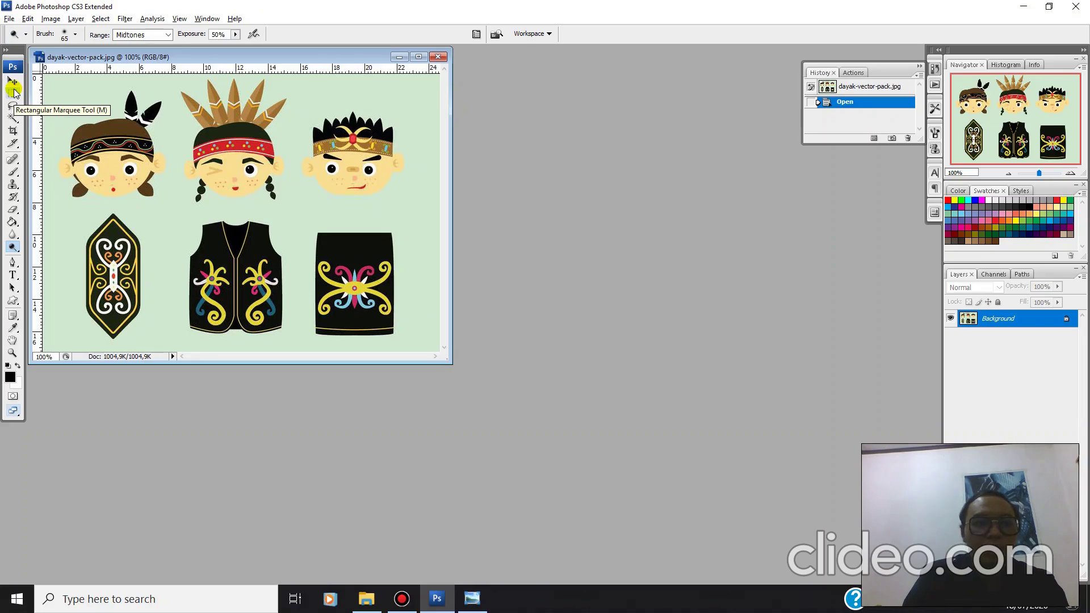
Select the crowned head with the Rectangular Marquee tool and shift the selection to fit around it.
{"action": "left_click", "coordinate": [13, 91]}
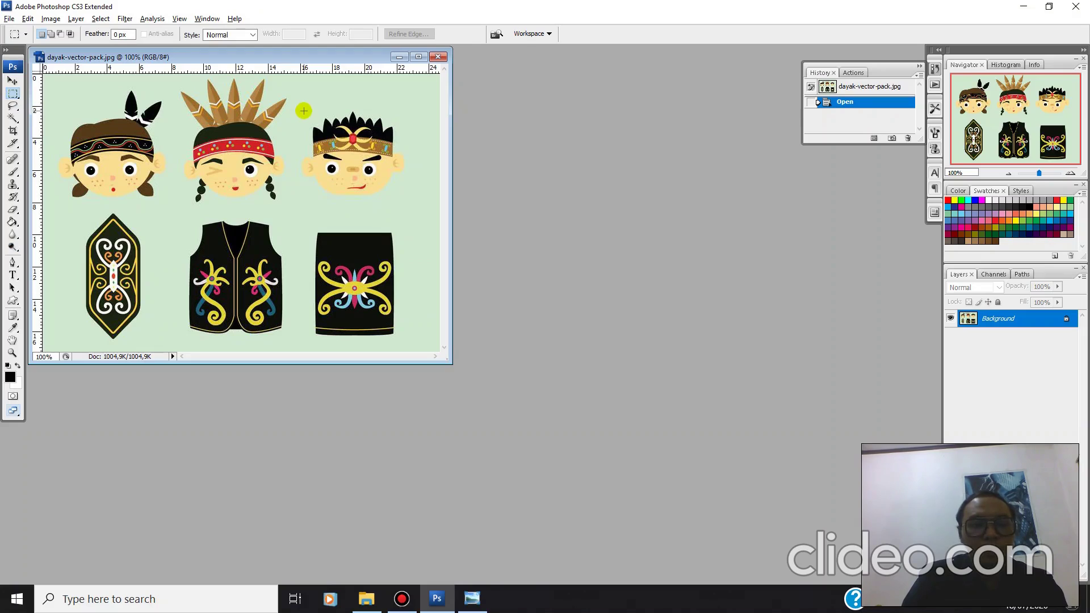
{"action": "left_click_drag", "start_coordinate": [303, 110], "coordinate": [363, 178]}
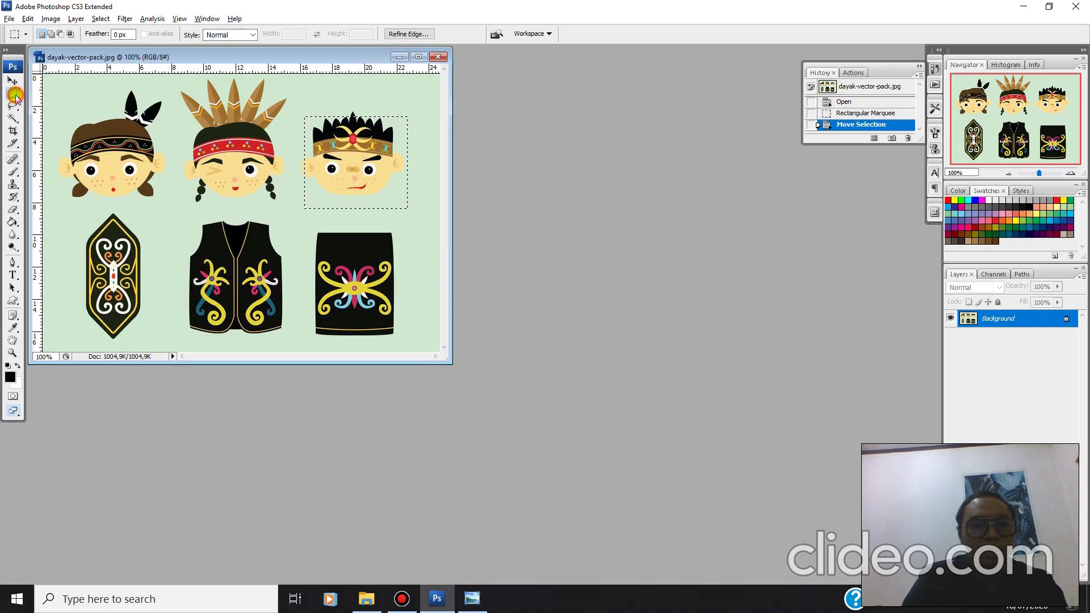
Clear the rectangular selection and draw an elliptical marquee selection around the crowned head.
{"action": "left_click", "coordinate": [15, 98]}
{"action": "left_click", "coordinate": [49, 102]}
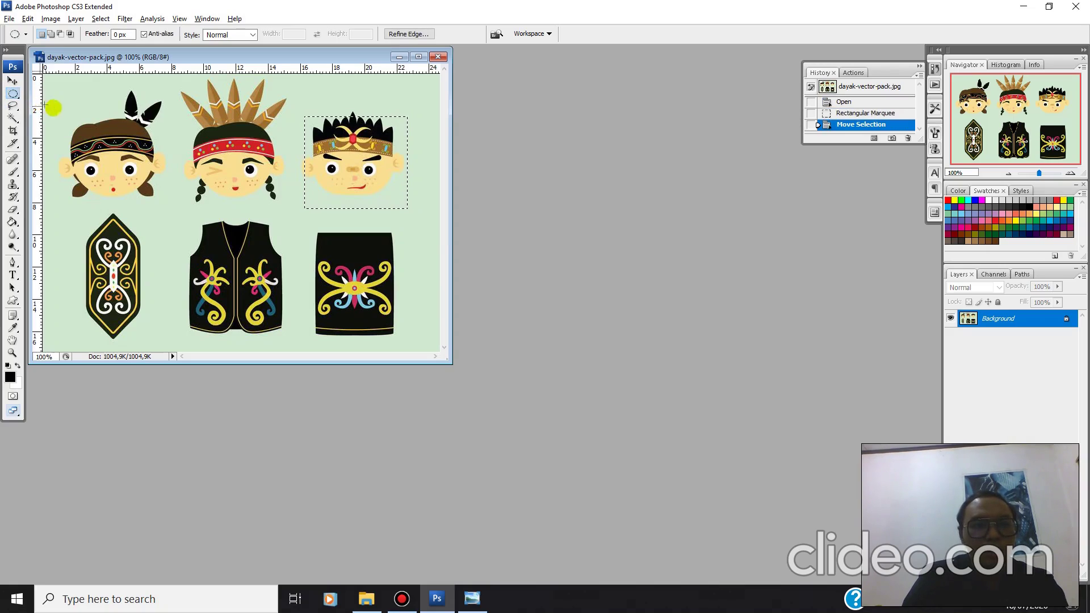
{"action": "left_click", "coordinate": [401, 151]}
{"action": "left_click_drag", "start_coordinate": [296, 102], "coordinate": [411, 204]}
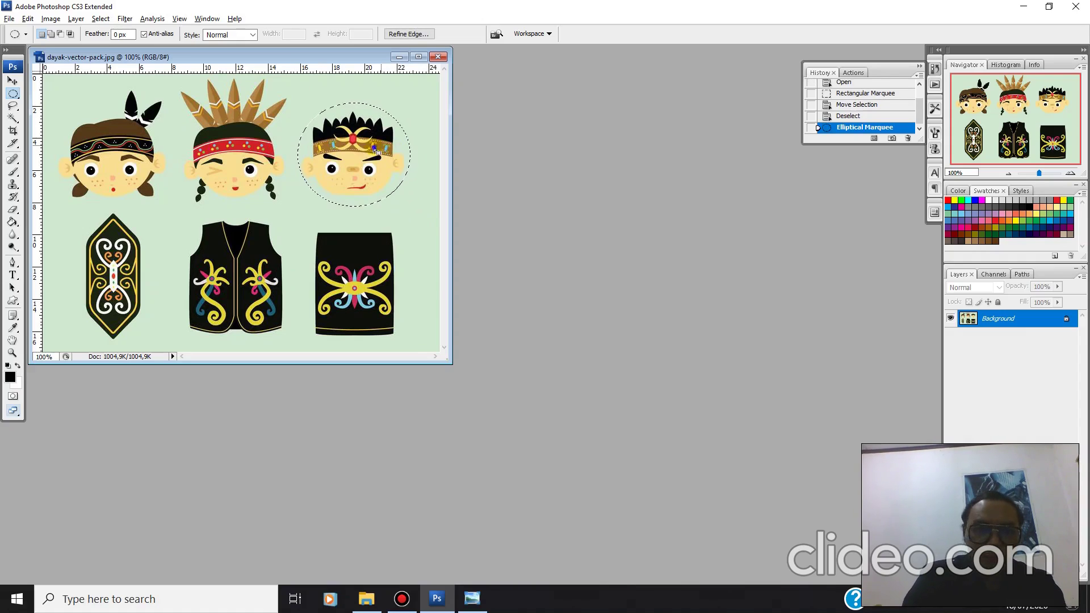
Duplicate the selected head with Layer via Copy, and undo that copy.
{"action": "right_click", "coordinate": [373, 147]}
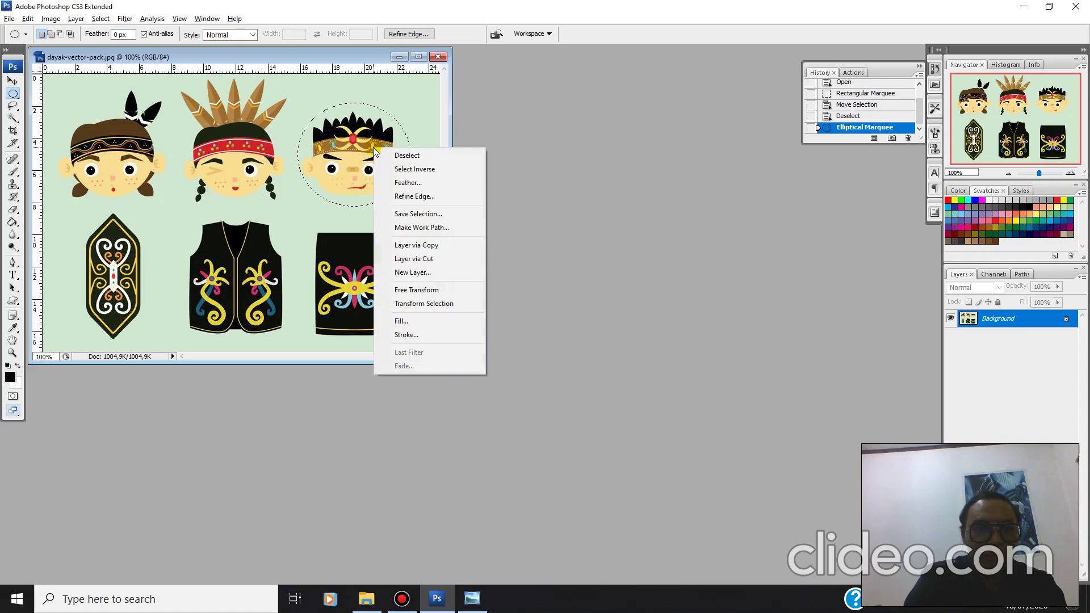
{"action": "left_click", "coordinate": [401, 245]}
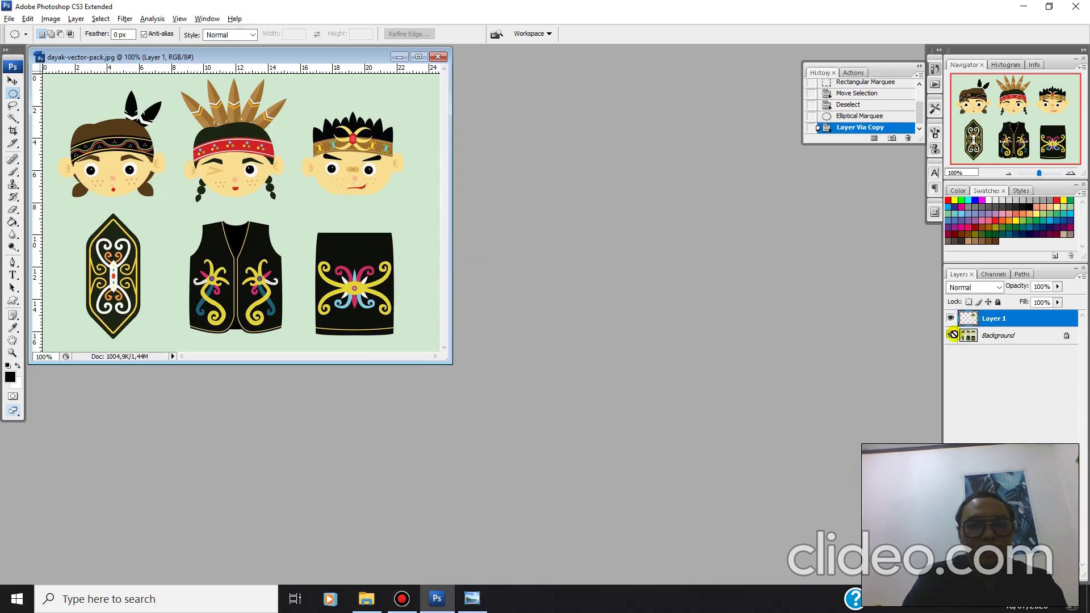
{"action": "key", "text": "ctrl+z"}
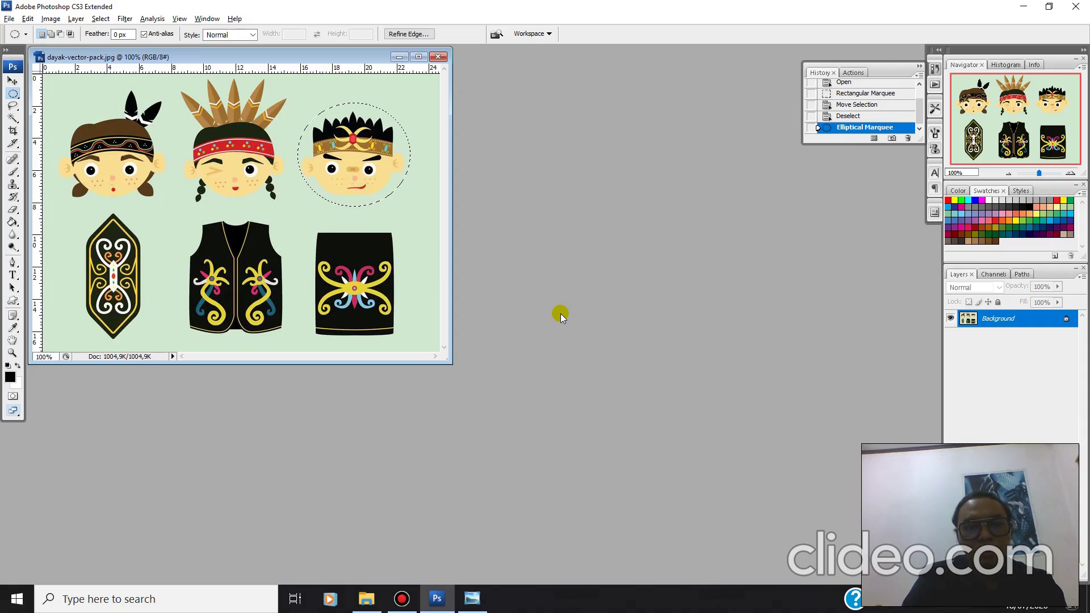
Copy and paste the elliptical selection as a new layer, and check the cutout by hiding and reshowing the Background layer.
{"action": "key", "text": "ctrl+v"}
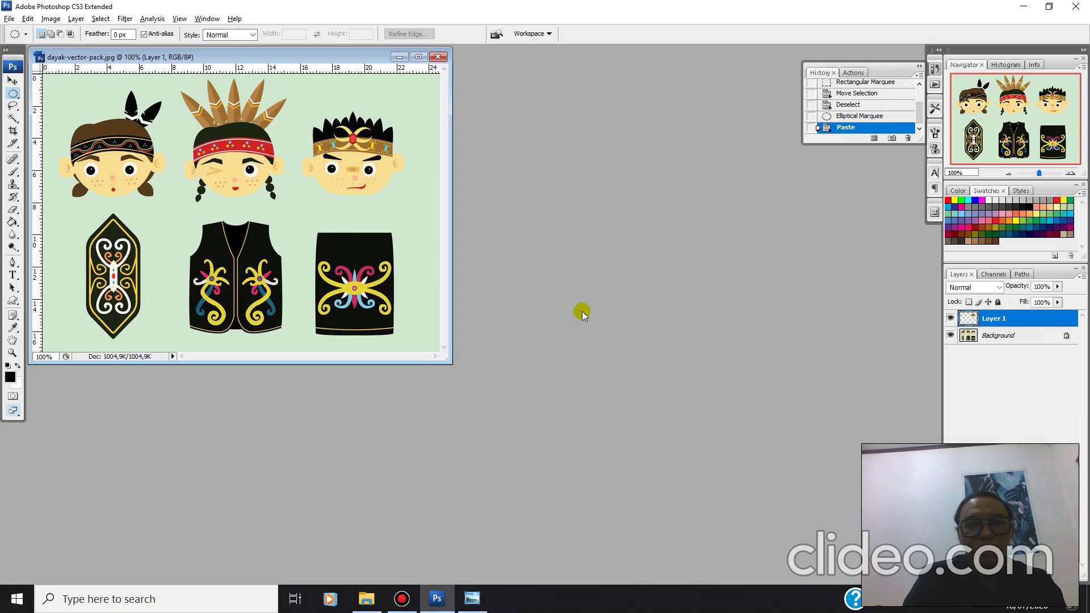
{"action": "left_click", "coordinate": [951, 336]}
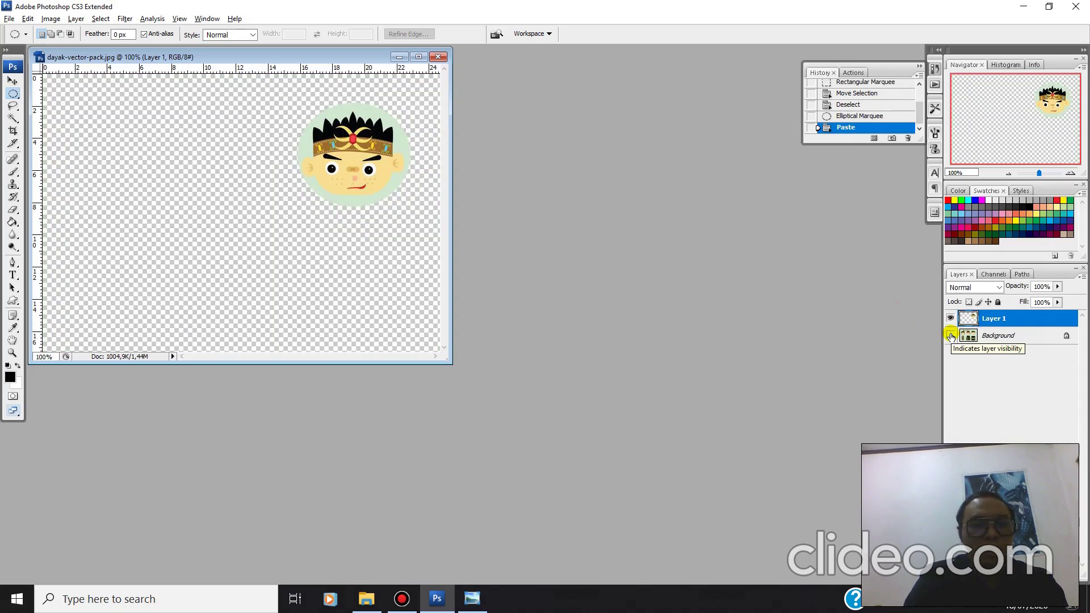
{"action": "left_click", "coordinate": [950, 336]}
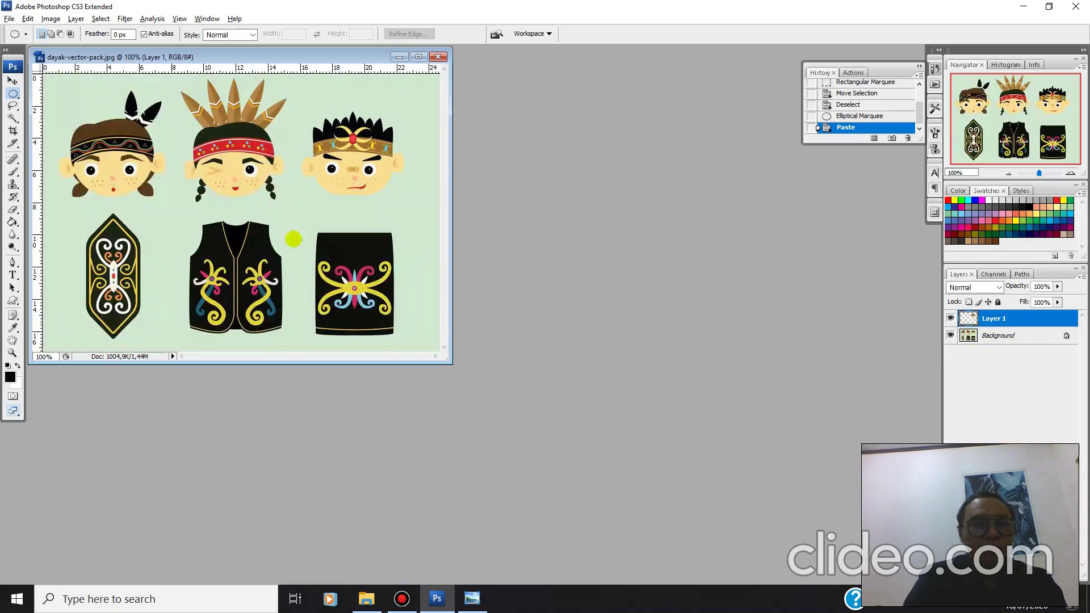
Draw a freehand Lasso selection around the crowned head and copy and paste it as a new layer.
{"action": "left_click", "coordinate": [15, 107]}
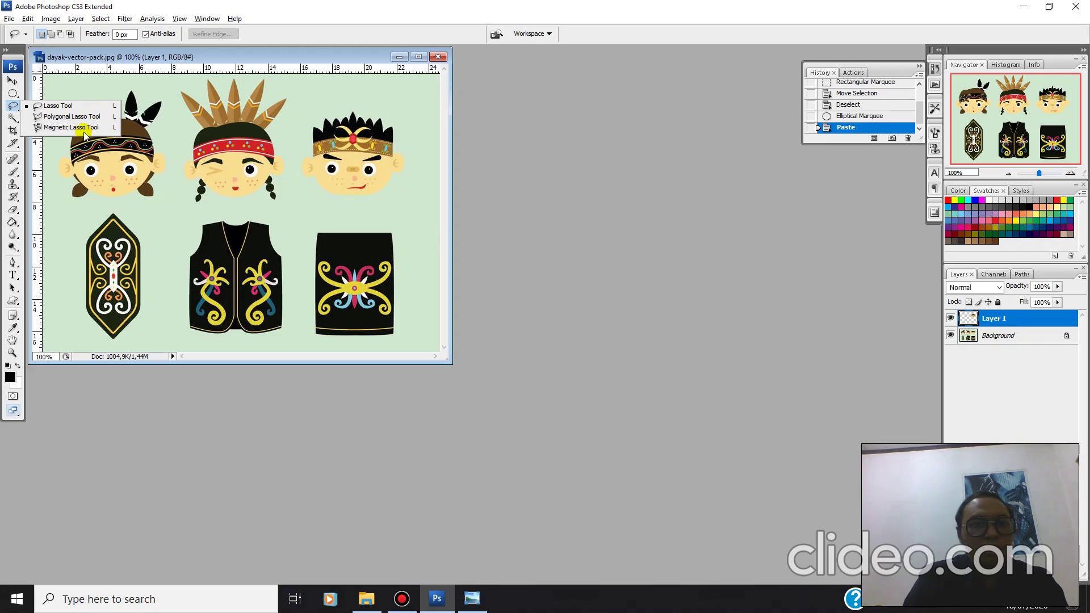
{"action": "left_click", "coordinate": [66, 108]}
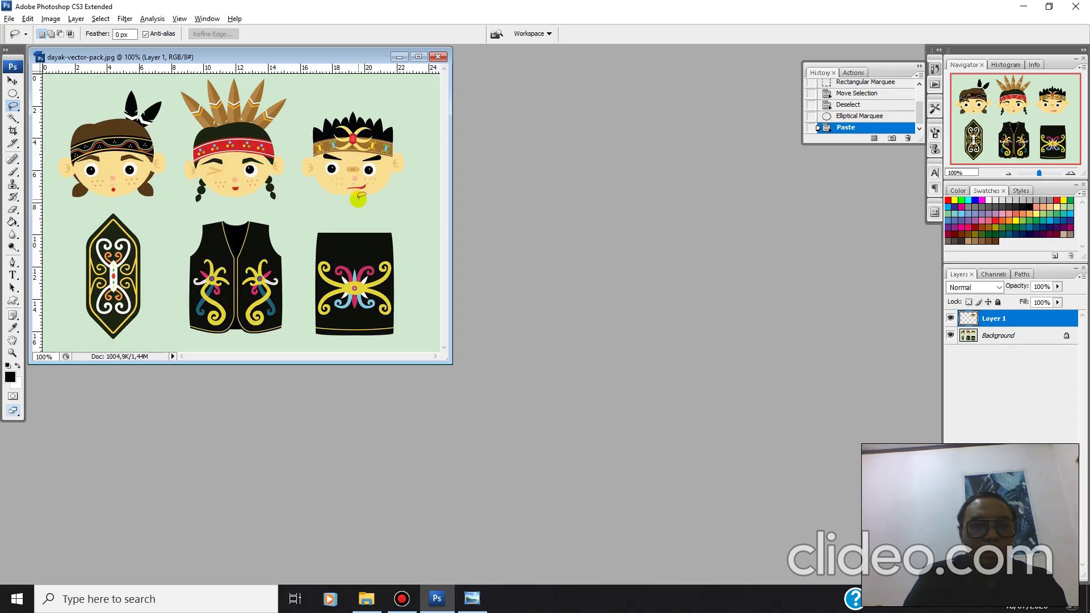
{"action": "mouse_move", "coordinate": [357, 197]}
{"action": "left_mouse_down"}
{"action": "mouse_move", "coordinate": [313, 196]}
{"action": "mouse_move", "coordinate": [288, 164]}
{"action": "mouse_move", "coordinate": [305, 120]}
{"action": "mouse_move", "coordinate": [341, 105]}
{"action": "mouse_move", "coordinate": [407, 112]}
{"action": "mouse_move", "coordinate": [423, 151]}
{"action": "mouse_move", "coordinate": [400, 189]}
{"action": "mouse_move", "coordinate": [359, 197]}
{"action": "left_mouse_up"}
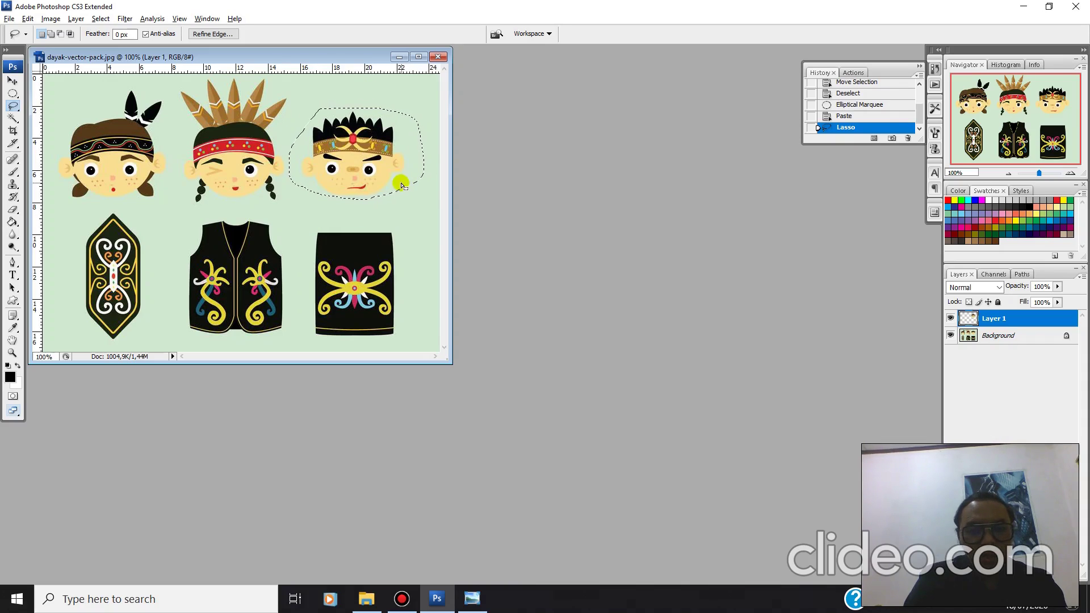
{"action": "key", "text": "ctrl+c"}
{"action": "key", "text": "ctrl+v"}
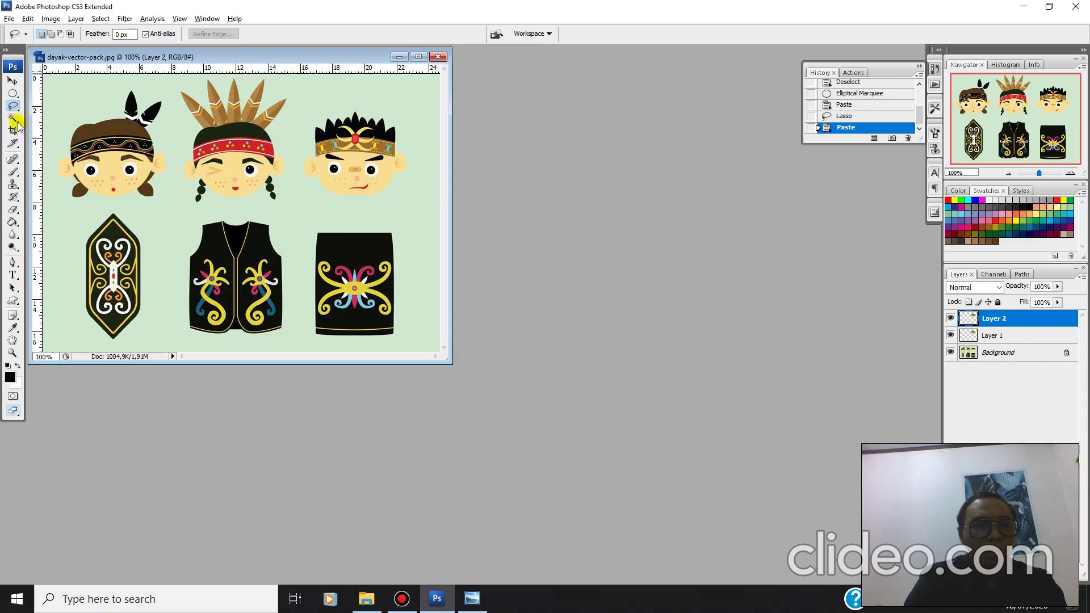
Outline the crowned head with a closed straight-sided selection using the Polygonal Lasso tool.
{"action": "left_click", "coordinate": [15, 106]}
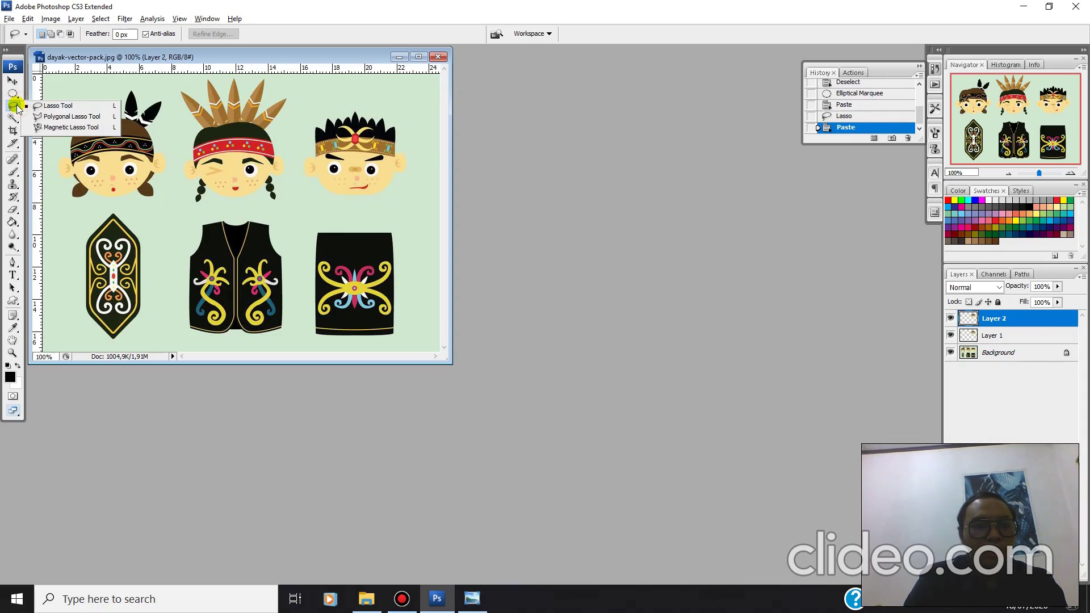
{"action": "left_click", "coordinate": [54, 117]}
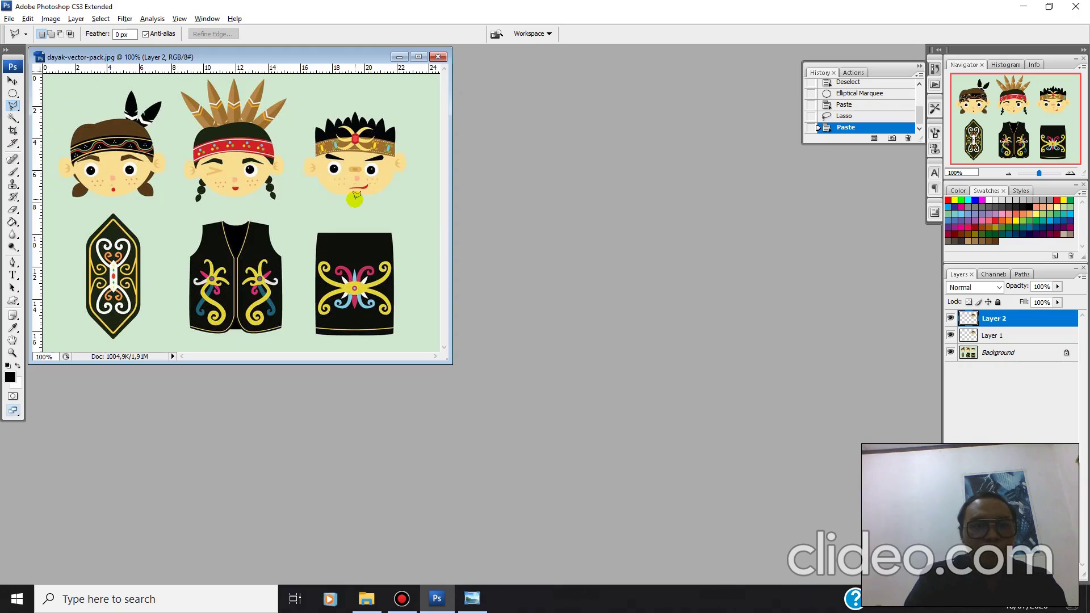
{"action": "left_click", "coordinate": [355, 199]}
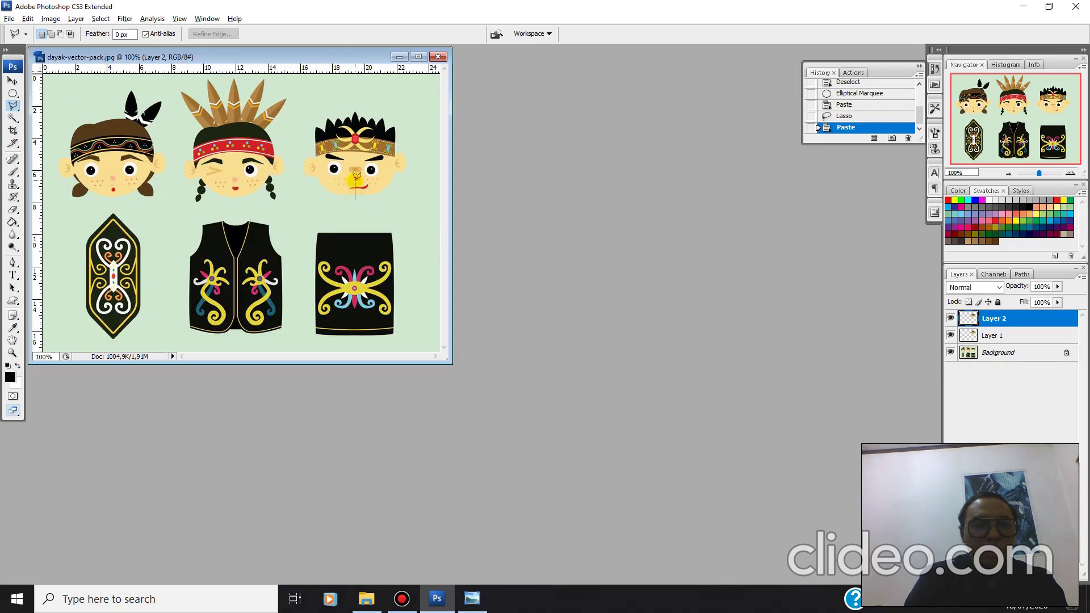
{"action": "left_click", "coordinate": [320, 193]}
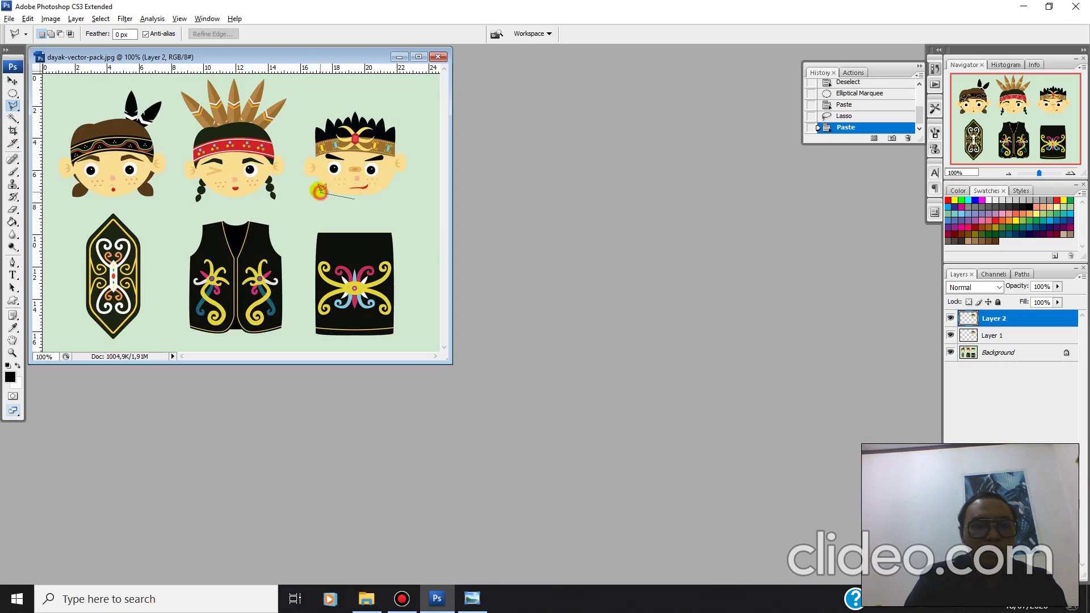
{"action": "left_click", "coordinate": [299, 172]}
{"action": "left_click", "coordinate": [294, 140]}
{"action": "left_click", "coordinate": [314, 105]}
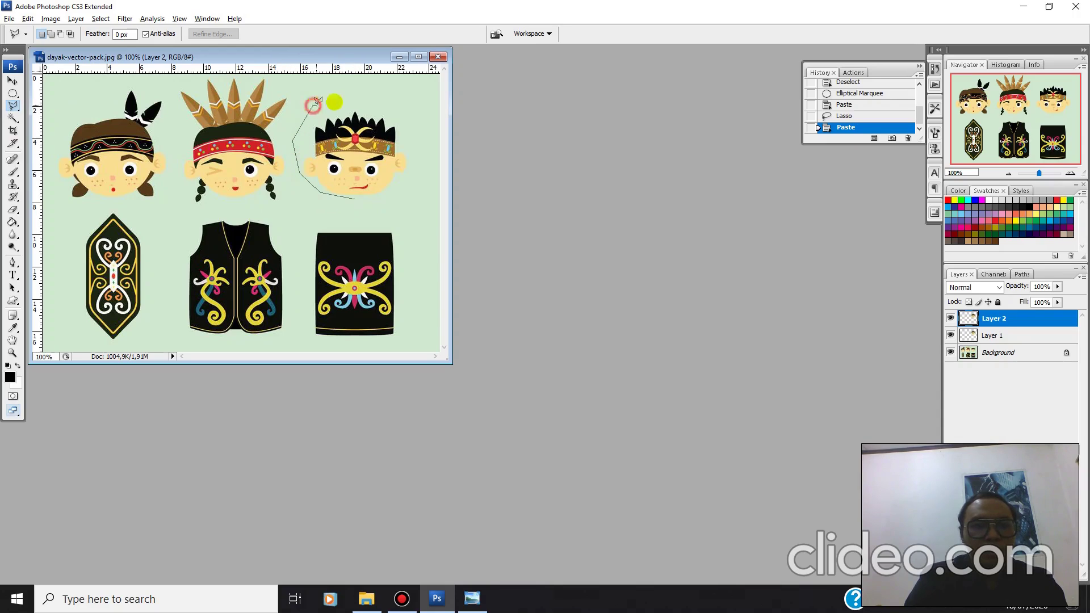
{"action": "left_click", "coordinate": [361, 105]}
{"action": "left_click", "coordinate": [404, 115]}
{"action": "left_click", "coordinate": [417, 140]}
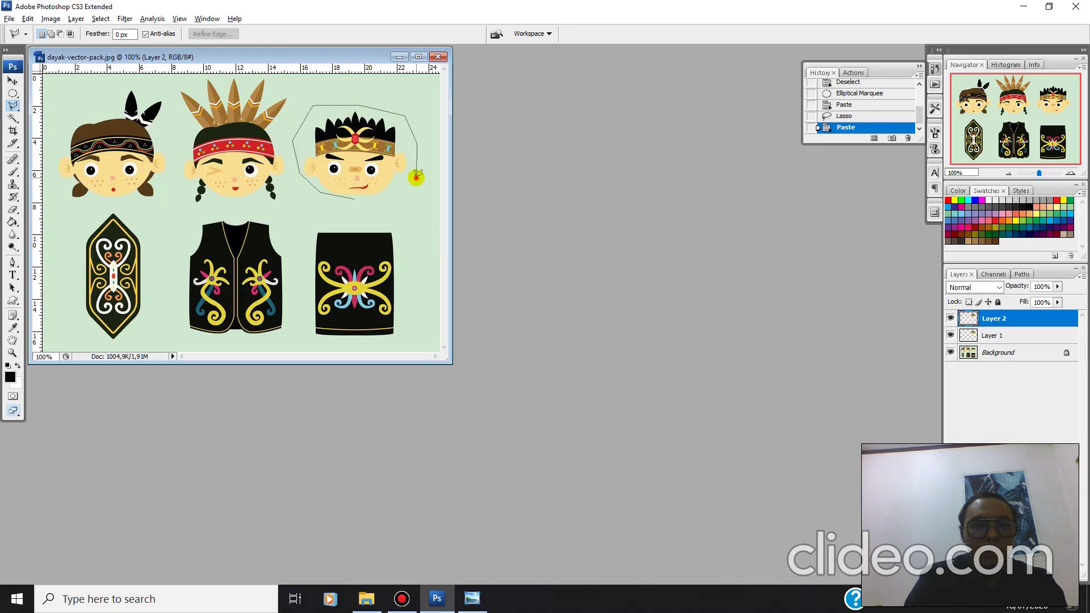
{"action": "left_click", "coordinate": [417, 183]}
{"action": "left_click", "coordinate": [384, 197]}
{"action": "left_click", "coordinate": [353, 197]}
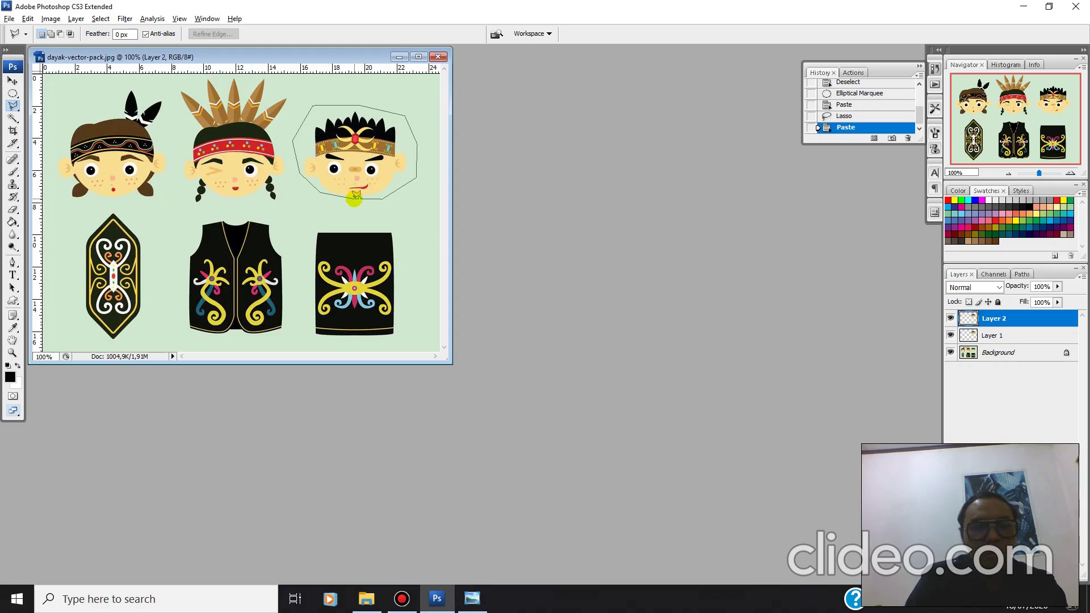
{"action": "left_click", "coordinate": [355, 195]}
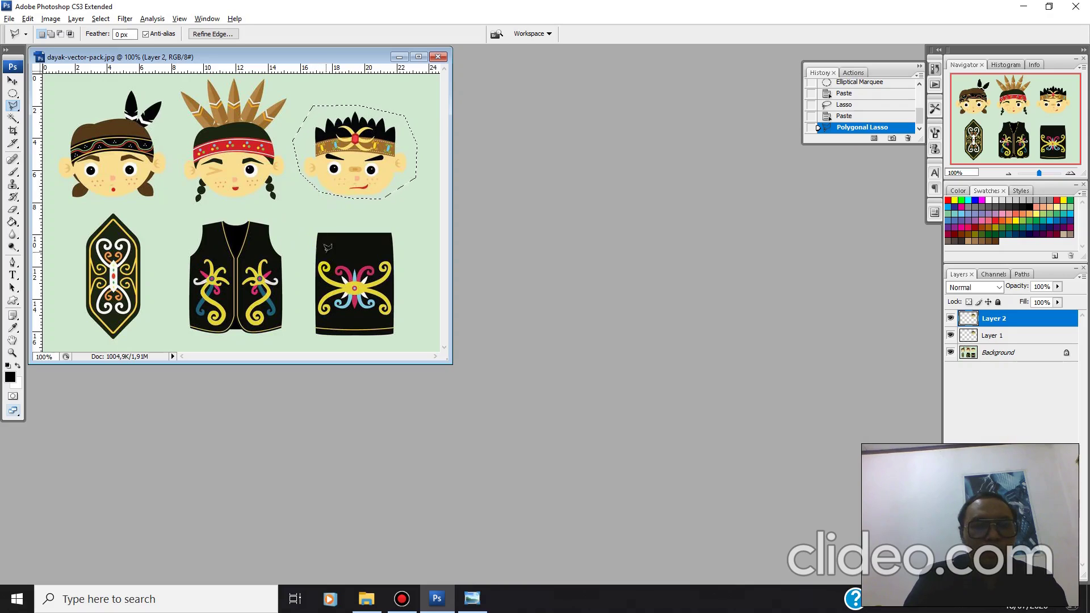
Draw a loose Polygonal Lasso selection spanning the crowned head and the black skirt below it, and deselect it.
{"action": "left_click", "coordinate": [324, 265]}
{"action": "left_click", "coordinate": [300, 174]}
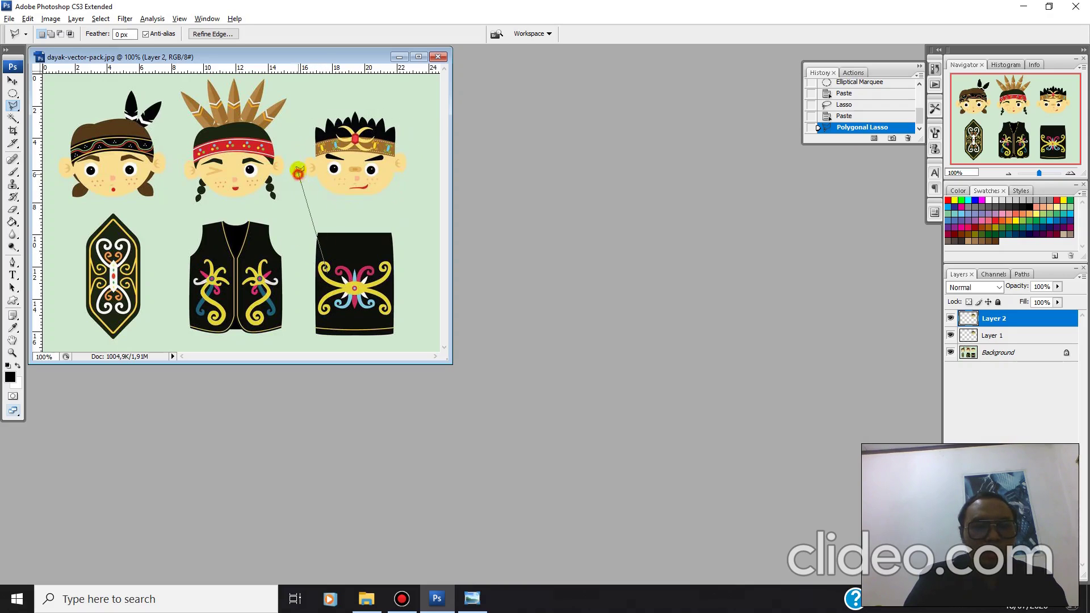
{"action": "left_click", "coordinate": [362, 100]}
{"action": "left_click", "coordinate": [409, 219]}
{"action": "left_click", "coordinate": [377, 285]}
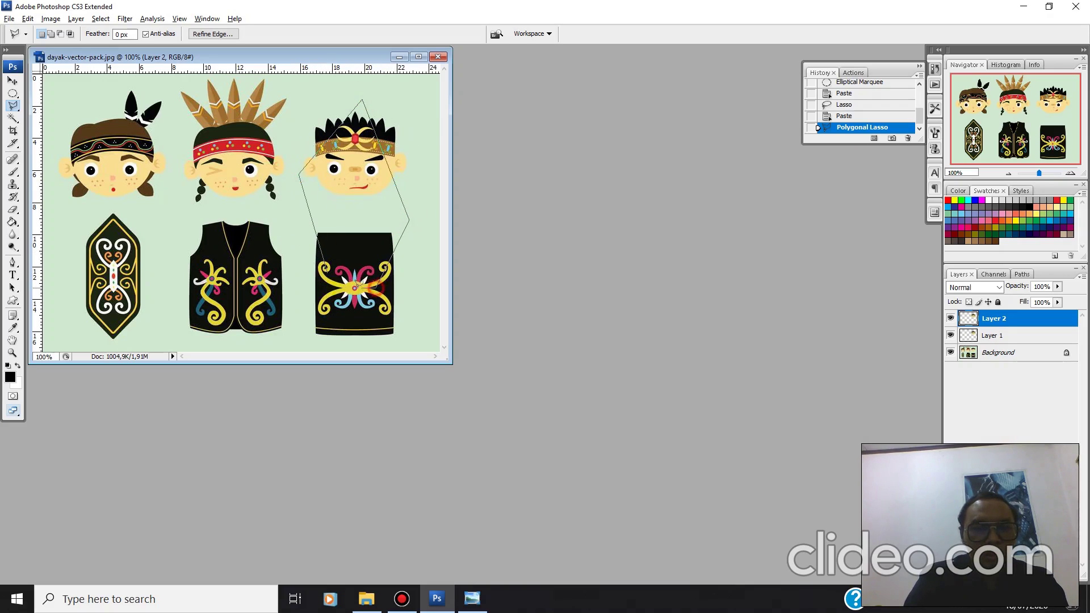
{"action": "left_click", "coordinate": [327, 266]}
{"action": "double_click", "coordinate": [359, 255]}
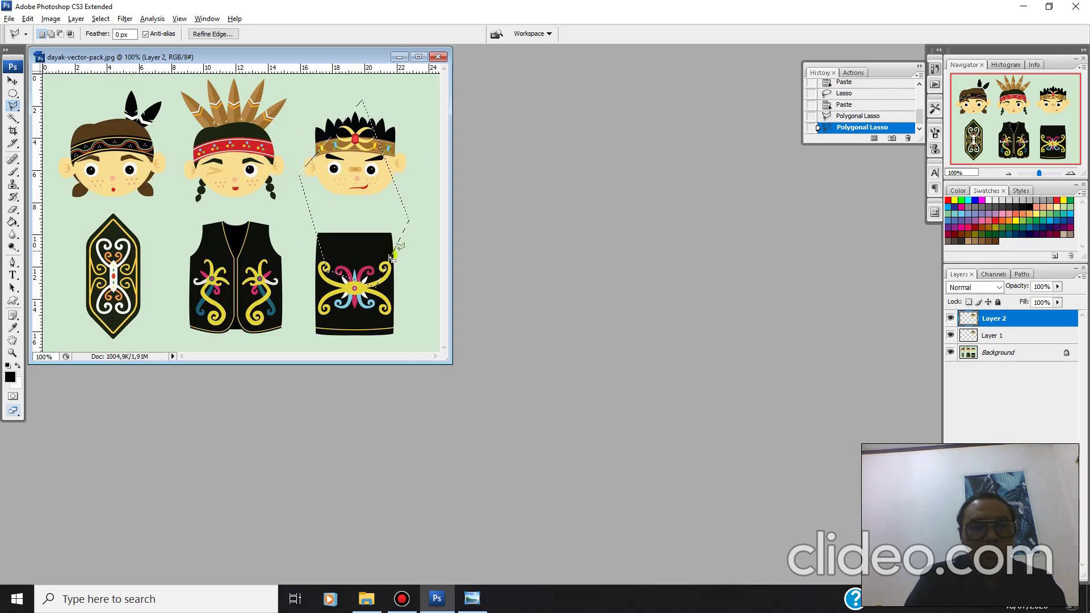
{"action": "key", "text": "ctrl+d"}
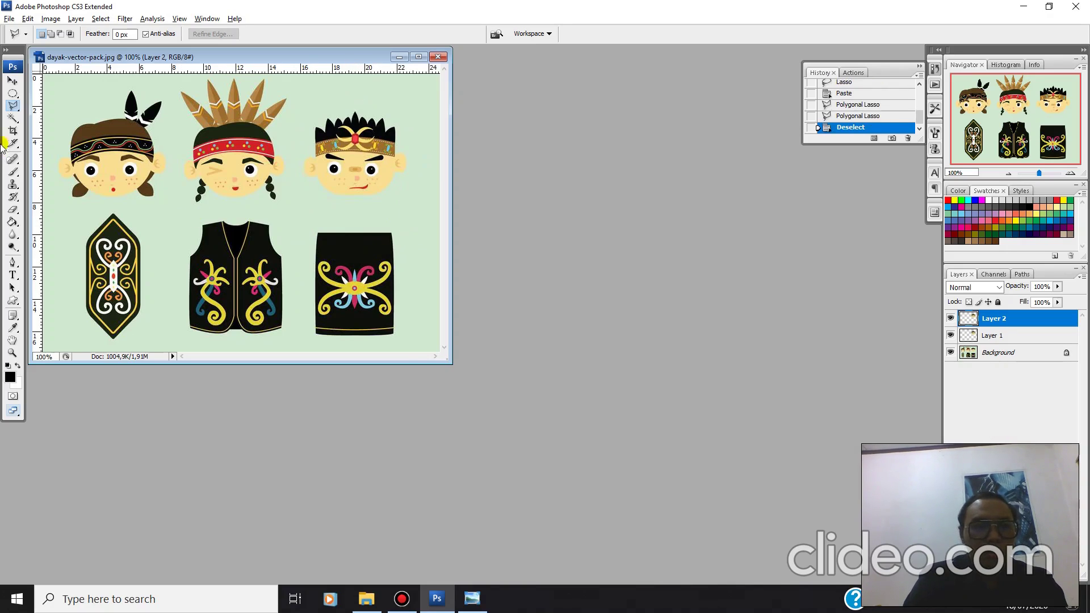
Trace the crowned head's edge with the Magnetic Lasso tool, and copy and paste the selection as a new layer.
{"action": "left_click_drag", "start_coordinate": [15, 106], "coordinate": [56, 128]}
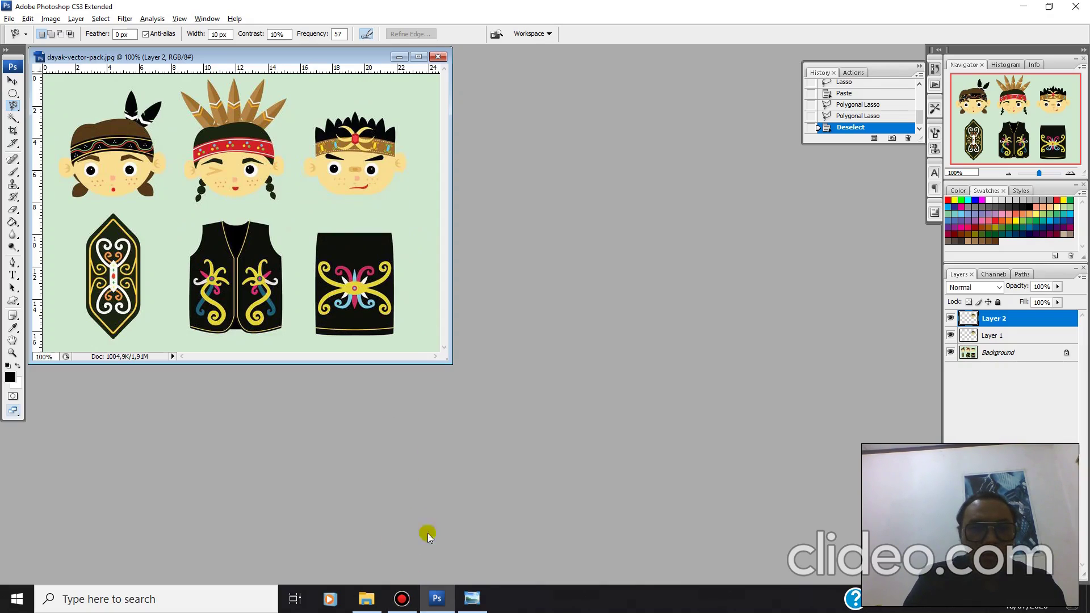
{"action": "left_click", "coordinate": [403, 601]}
{"action": "left_click", "coordinate": [404, 600]}
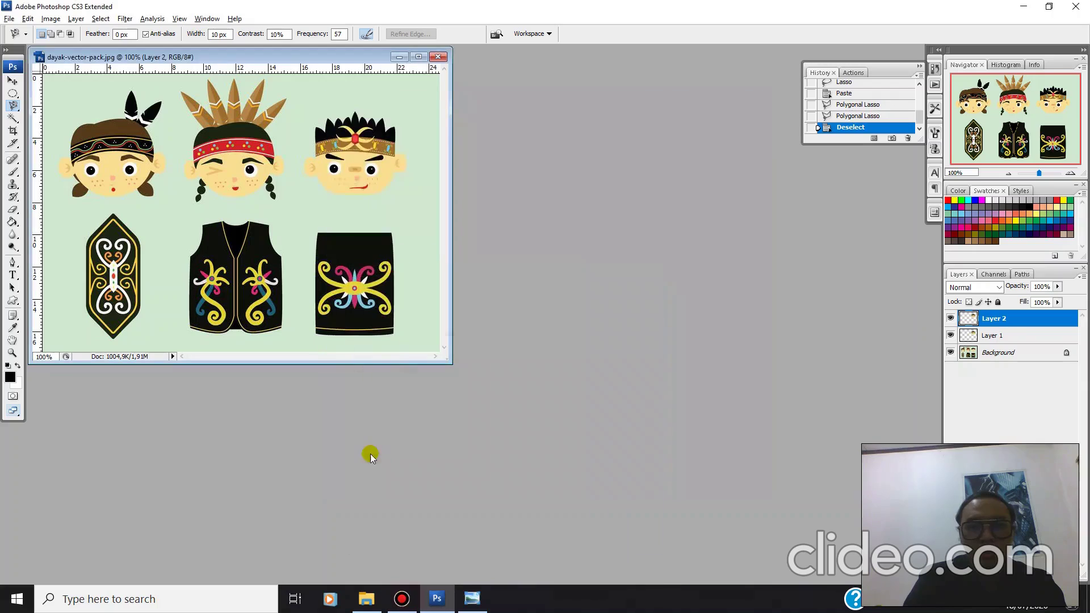
{"action": "left_click", "coordinate": [377, 192]}
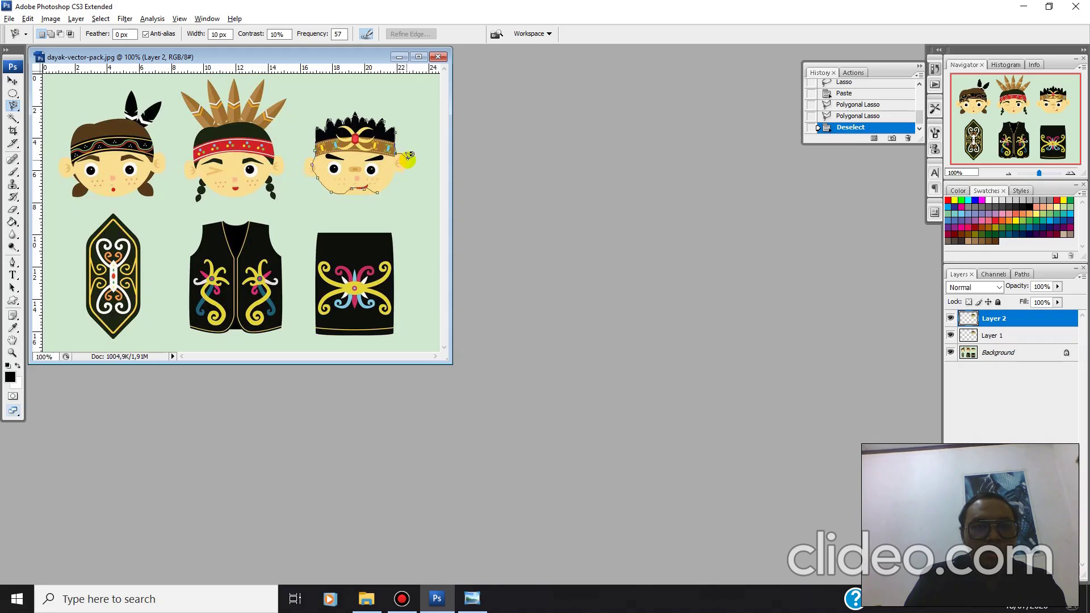
{"action": "left_click", "coordinate": [377, 194]}
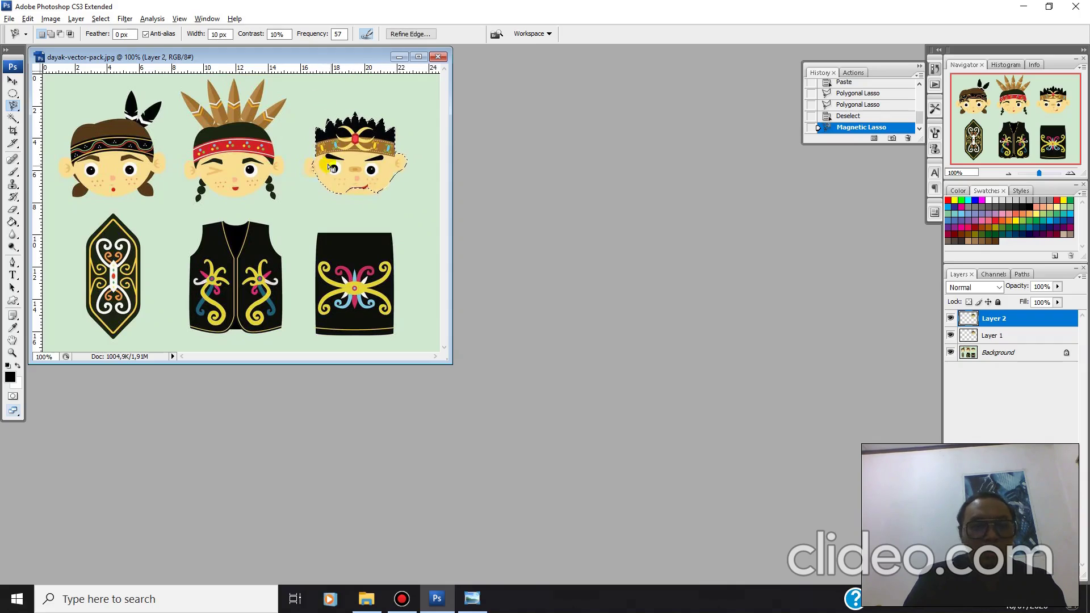
{"action": "key", "text": "ctrl+c"}
{"action": "key", "text": "ctrl+v"}
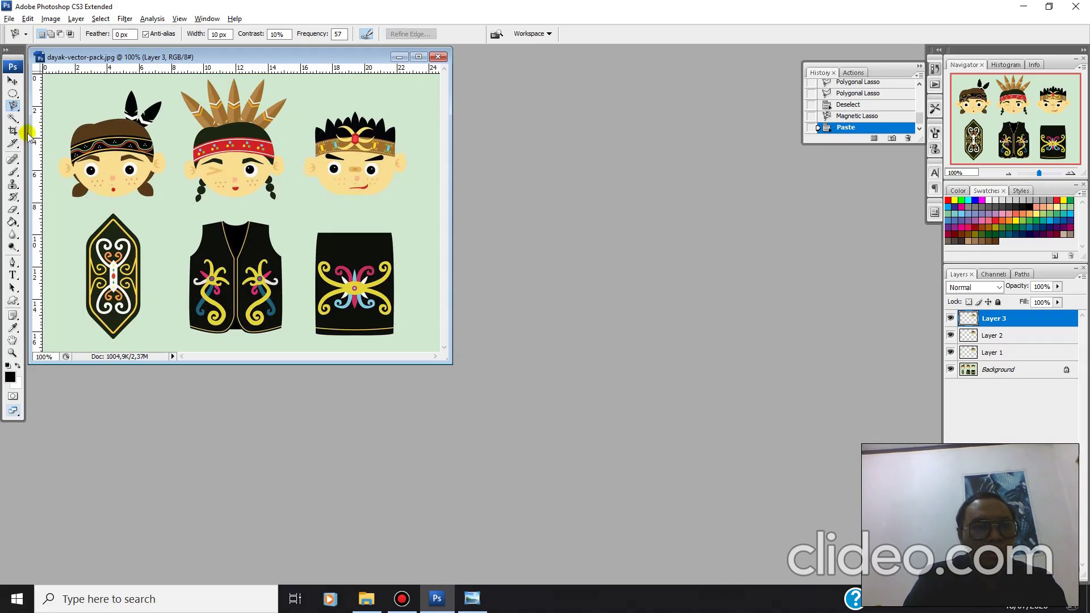
Select the crowned head's face and crown on the topmost layer with the Quick Selection tool.
{"action": "left_click", "coordinate": [15, 120]}
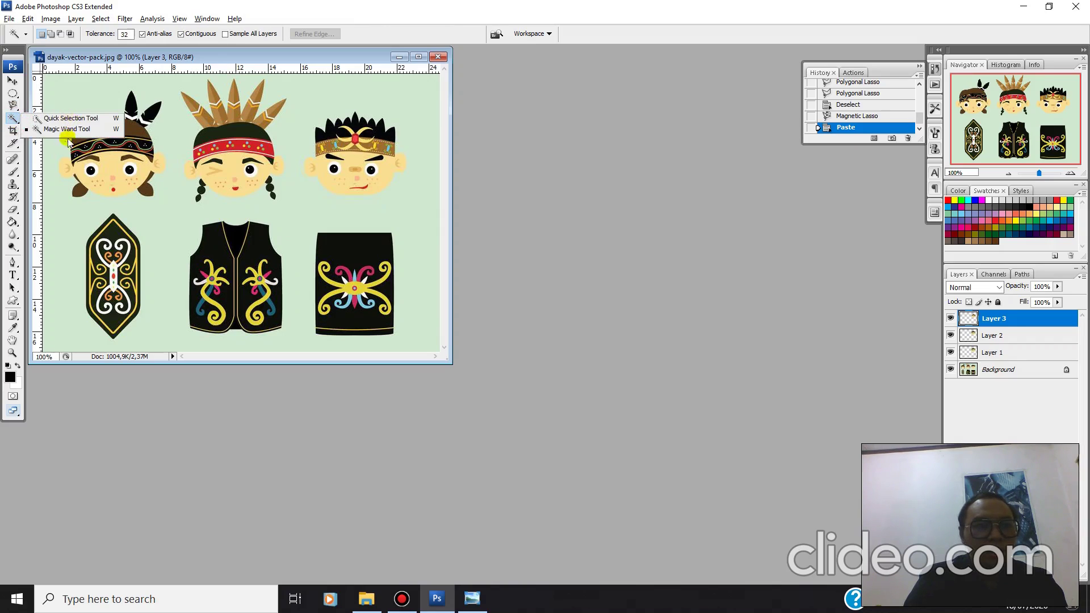
{"action": "left_click", "coordinate": [74, 119]}
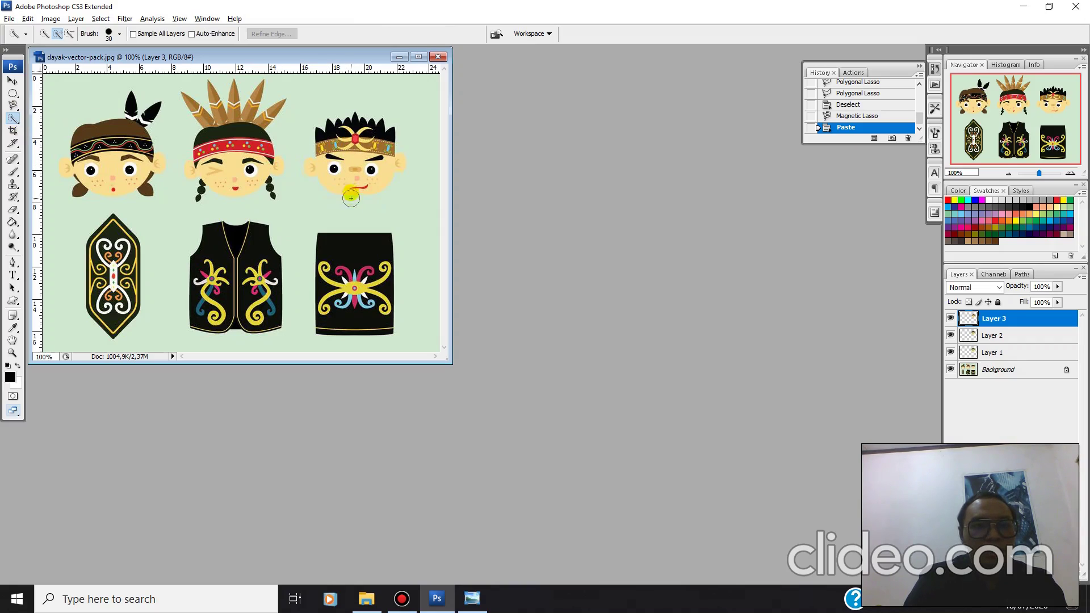
{"action": "left_click", "coordinate": [366, 162]}
{"action": "left_click_drag", "start_coordinate": [363, 159], "coordinate": [342, 146]}
{"action": "left_click", "coordinate": [352, 141]}
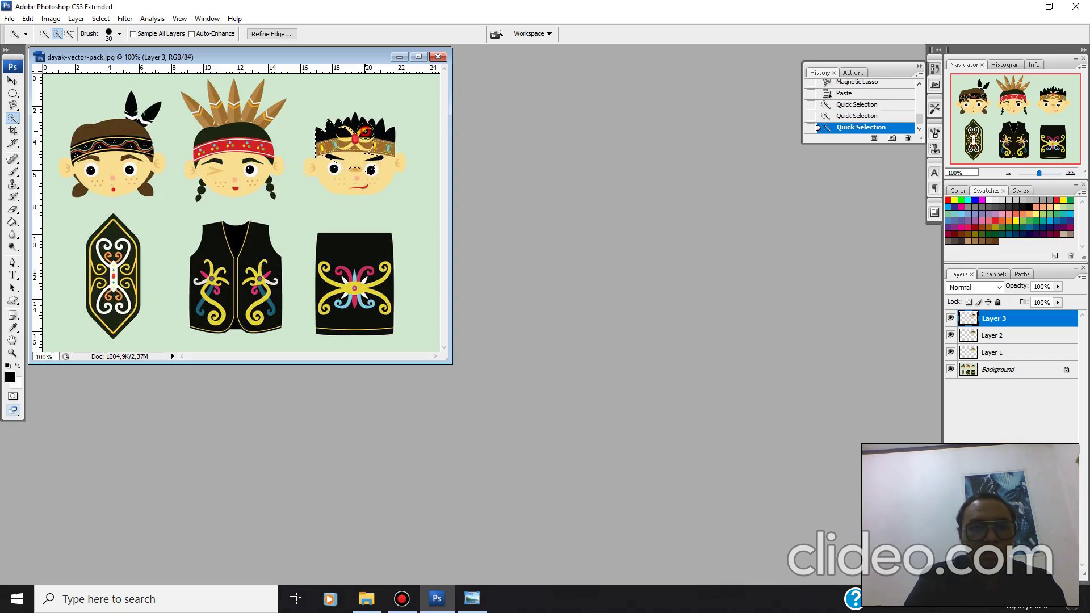
{"action": "left_click", "coordinate": [363, 133]}
{"action": "left_click", "coordinate": [380, 160]}
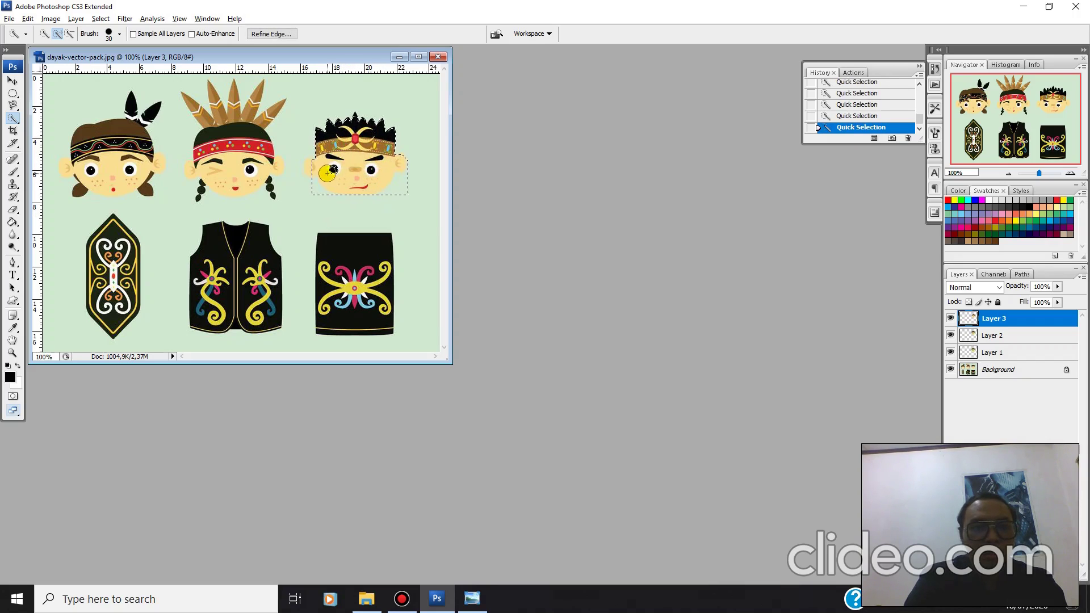
Subtract the left side of the crowned head's face from the quick selection and add it back.
{"action": "left_click", "coordinate": [69, 33]}
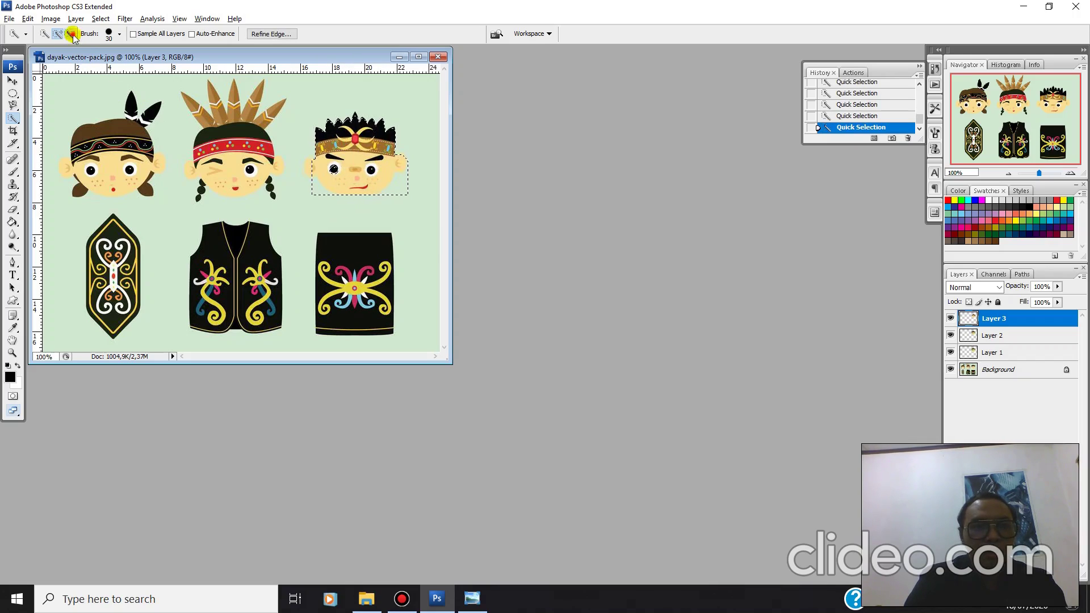
{"action": "left_click", "coordinate": [403, 191]}
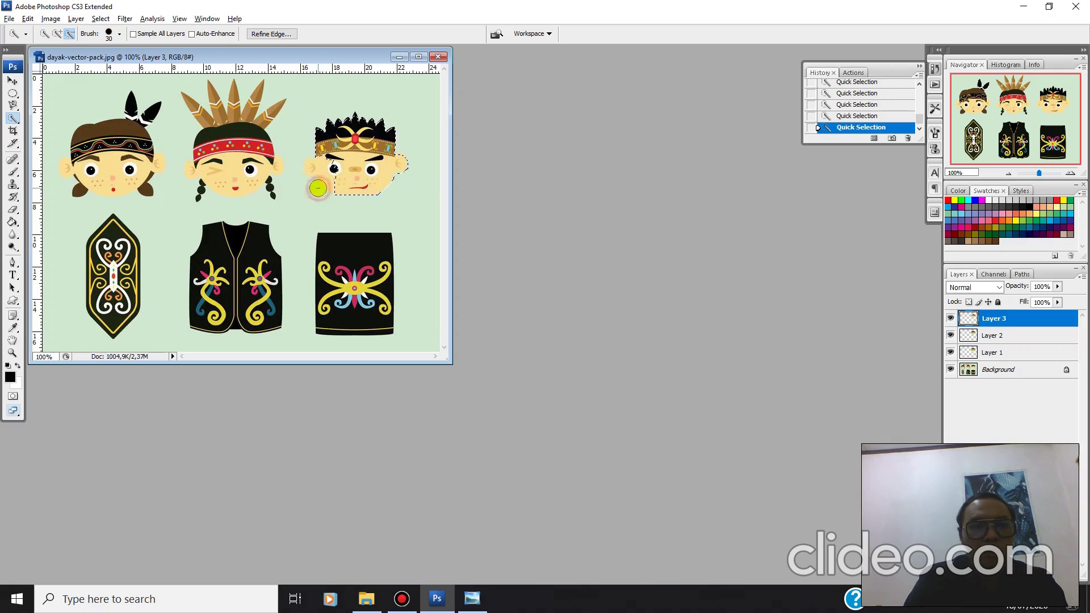
{"action": "left_click", "coordinate": [56, 34]}
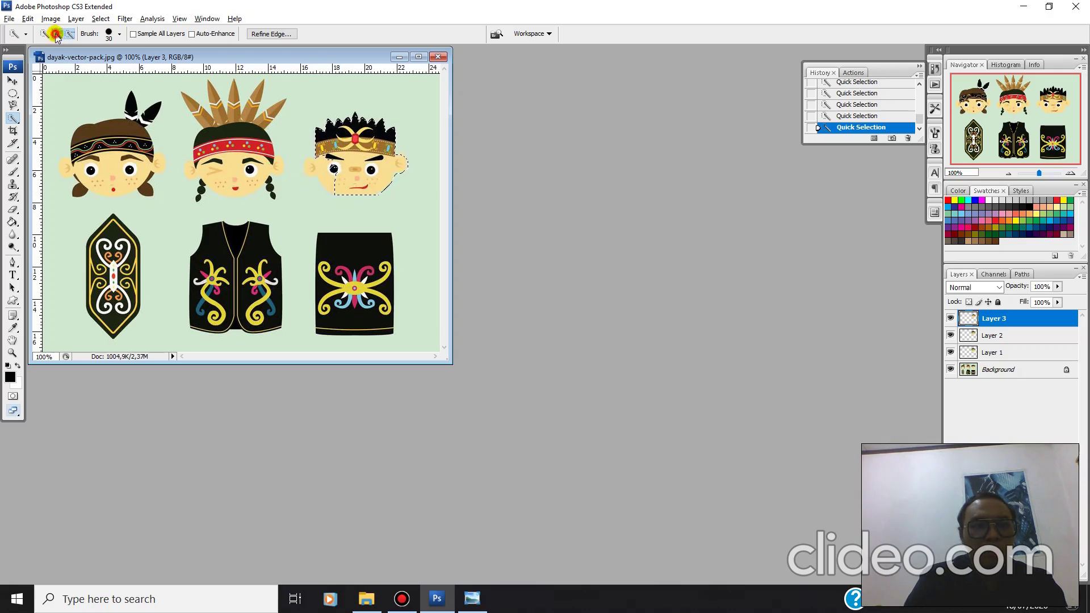
{"action": "left_click", "coordinate": [340, 169]}
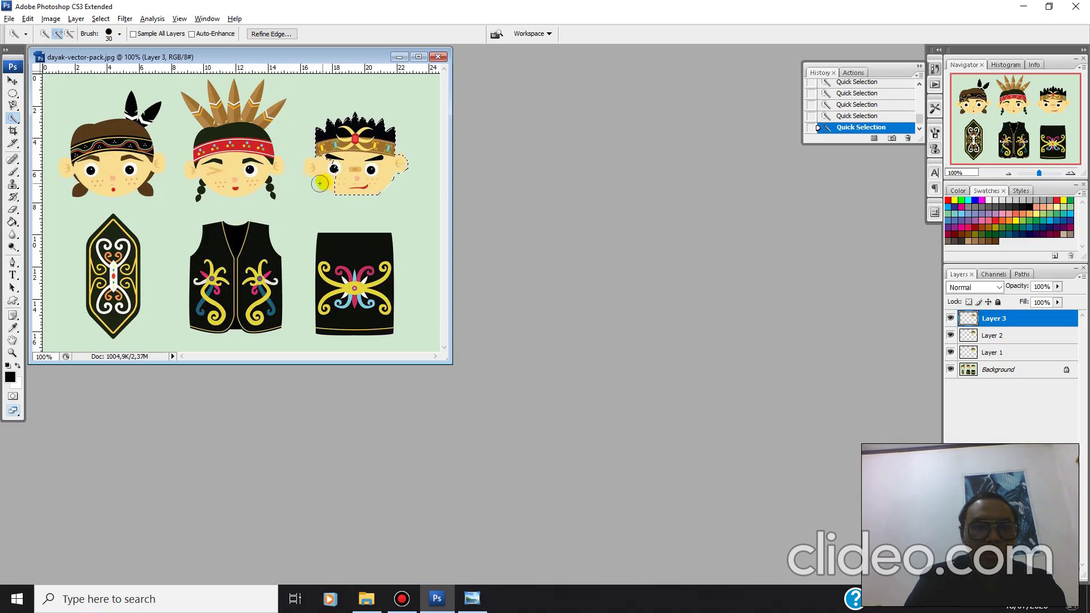
{"action": "left_click", "coordinate": [333, 169]}
Refine the quick selection around the crowned head's ear, and copy and paste the selection as a new layer.
{"action": "key", "text": "alt"}
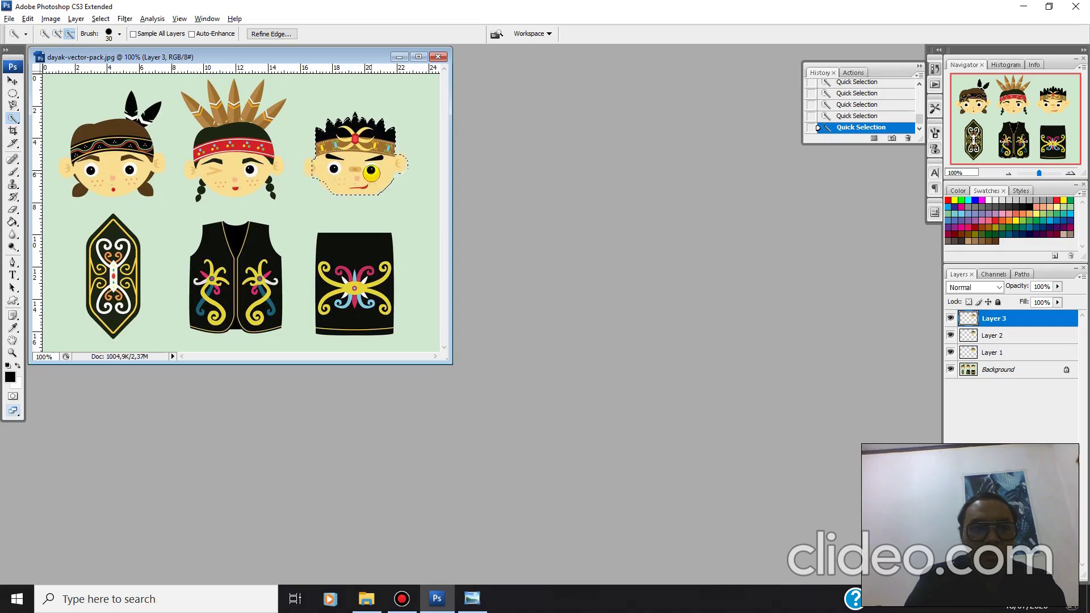
{"action": "key", "text": "alt"}
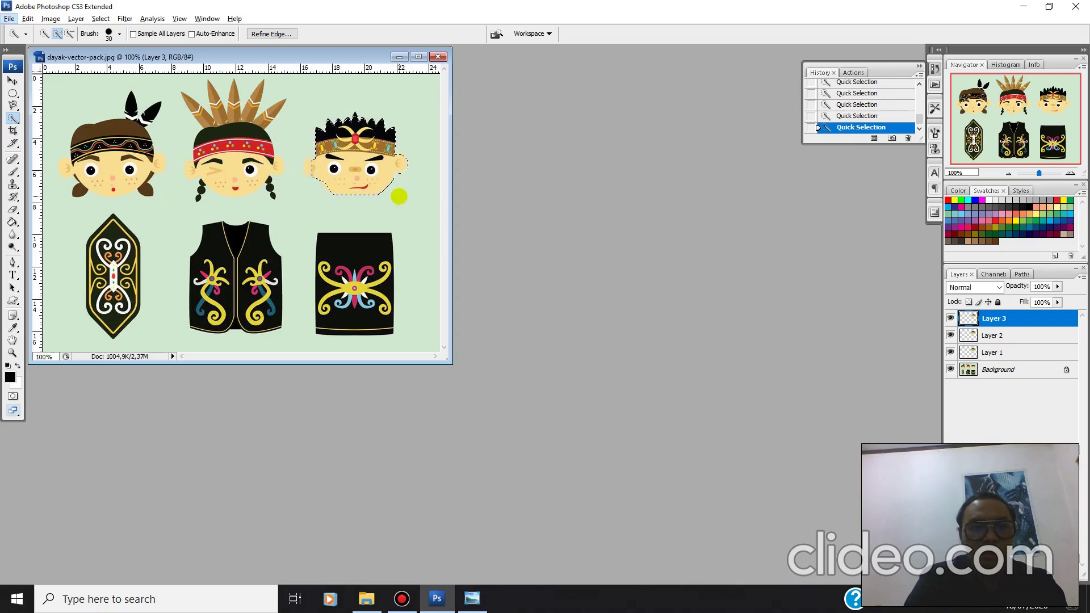
{"action": "key", "text": "alt"}
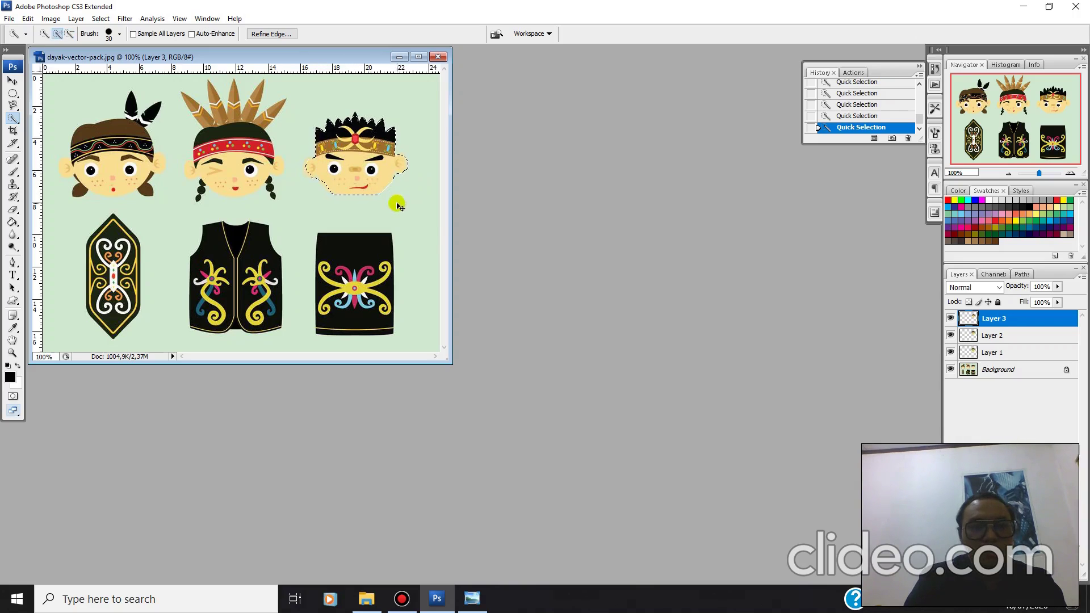
{"action": "key", "text": "ctrl+c"}
{"action": "key", "text": "ctrl+v"}
Isolate Layer 4 by hiding the Background and Layers 1 to 3, and toggle its visibility to check the cutout.
{"action": "left_click", "coordinate": [950, 387]}
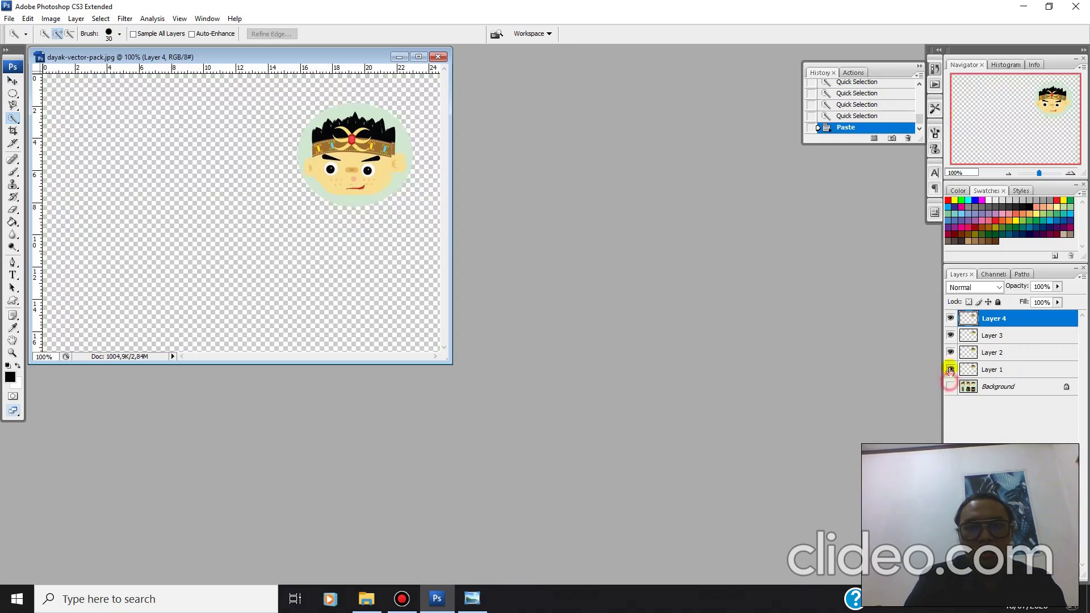
{"action": "left_click", "coordinate": [951, 370]}
{"action": "left_click", "coordinate": [950, 352]}
{"action": "left_click", "coordinate": [950, 335]}
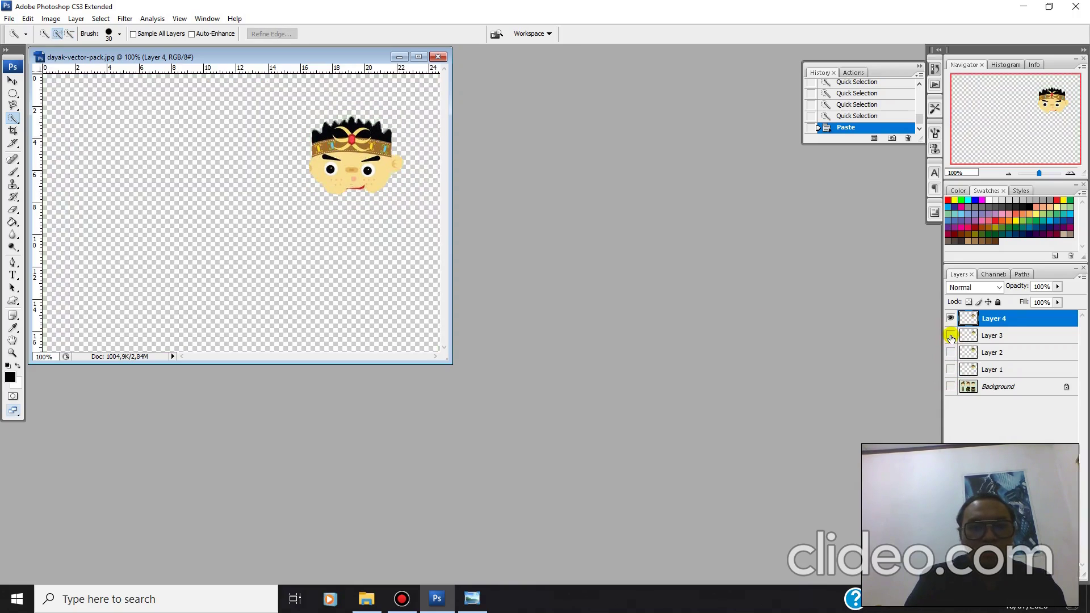
{"action": "left_click", "coordinate": [951, 320]}
{"action": "left_click", "coordinate": [950, 320]}
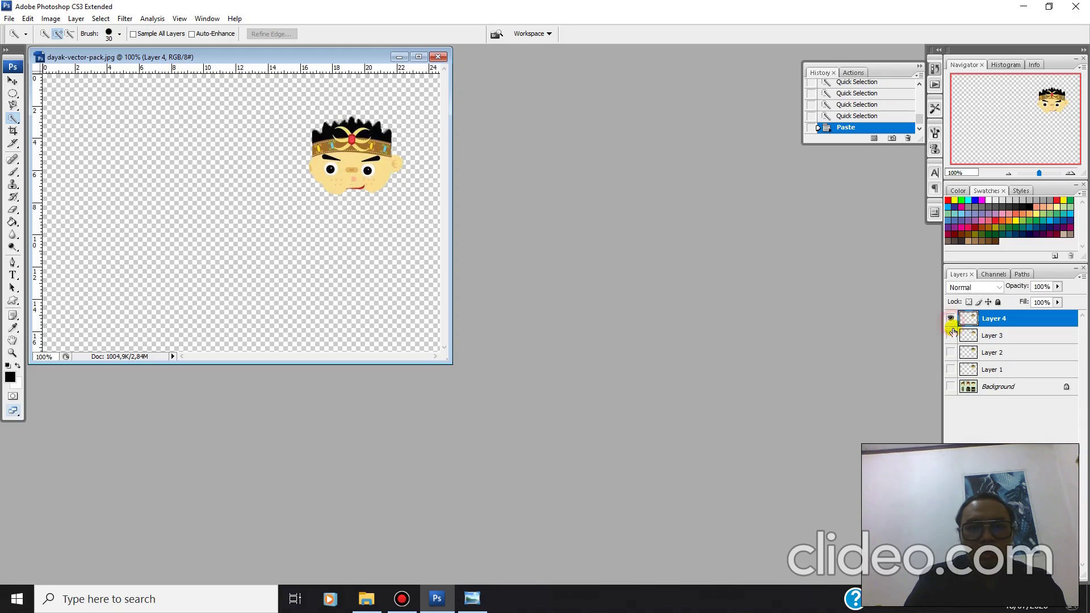
Compare the pasted head cutouts by toggling Layers 1 to 4, and make all layers and the Background visible again.
{"action": "left_click", "coordinate": [950, 336]}
{"action": "left_click", "coordinate": [950, 319]}
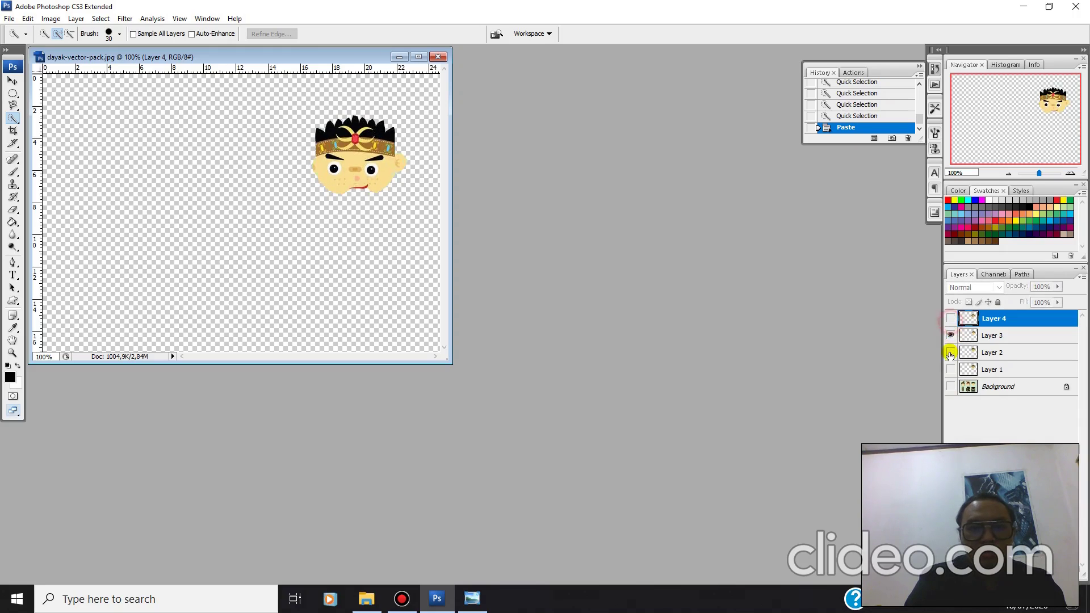
{"action": "left_click", "coordinate": [950, 352]}
{"action": "left_click", "coordinate": [950, 352]}
{"action": "left_click", "coordinate": [950, 369]}
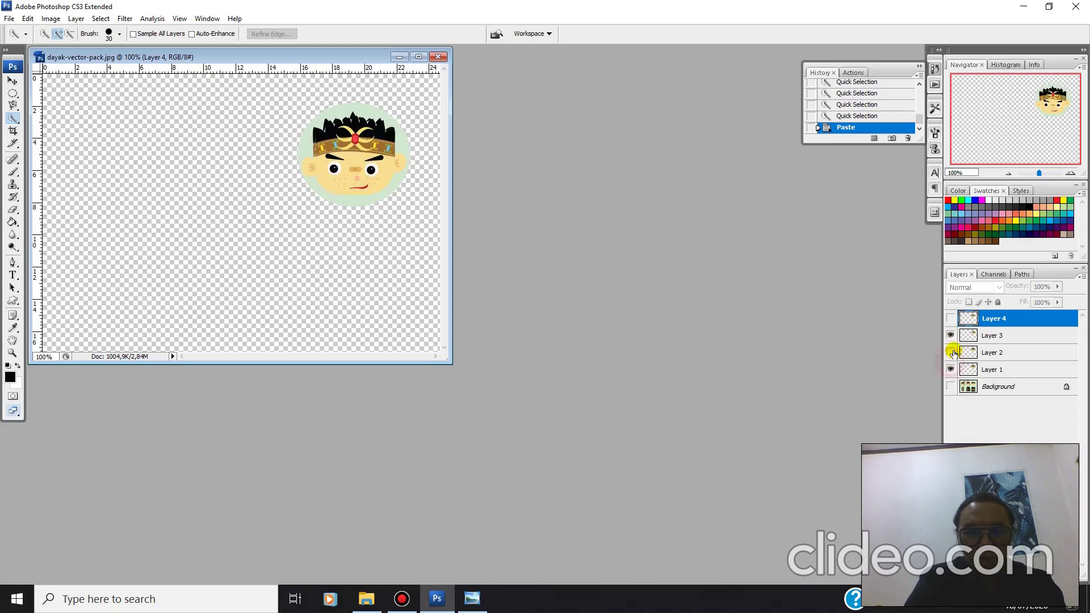
{"action": "left_click", "coordinate": [950, 353]}
{"action": "left_click", "coordinate": [950, 336]}
{"action": "left_click", "coordinate": [950, 318]}
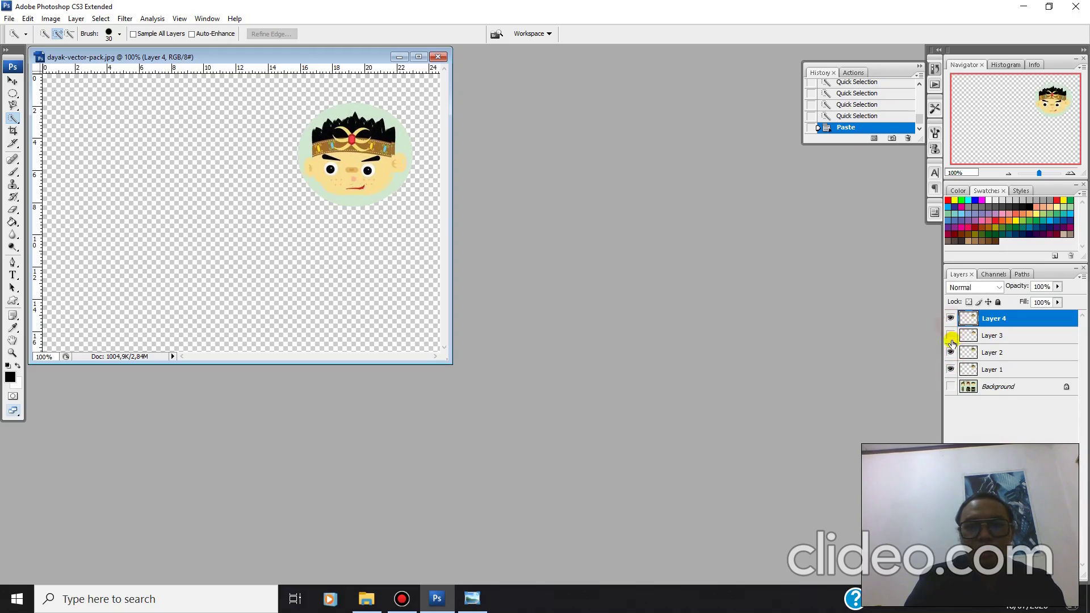
{"action": "left_click", "coordinate": [951, 335]}
{"action": "left_click", "coordinate": [951, 386]}
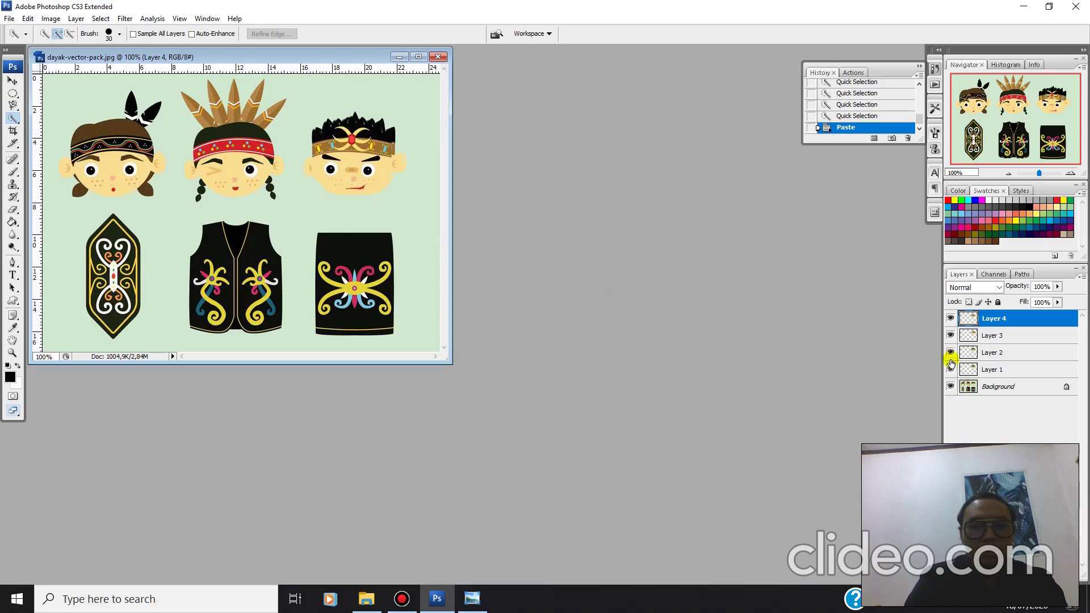
Activate the Background layer and select the crowned head's right eye area with the Magic Wand tool.
{"action": "left_click", "coordinate": [972, 386]}
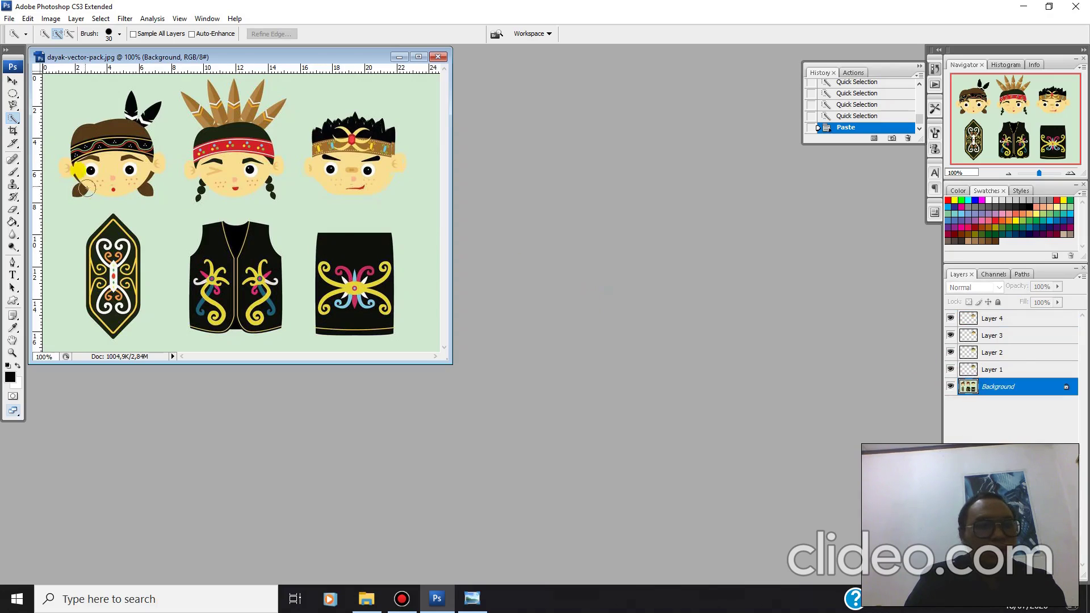
{"action": "left_click", "coordinate": [12, 118]}
{"action": "left_click", "coordinate": [66, 128]}
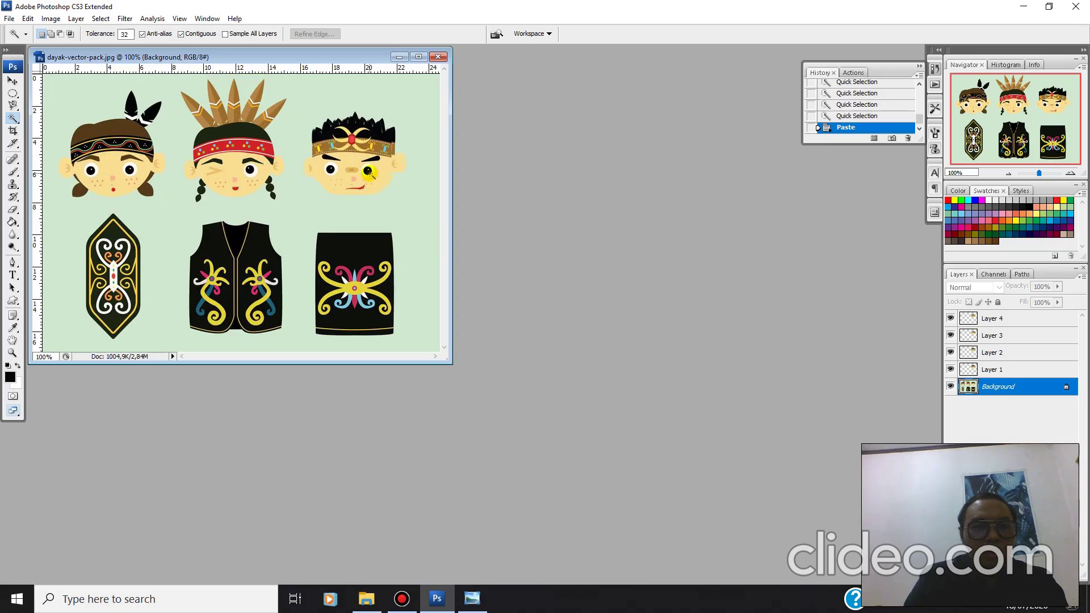
{"action": "left_click", "coordinate": [370, 171]}
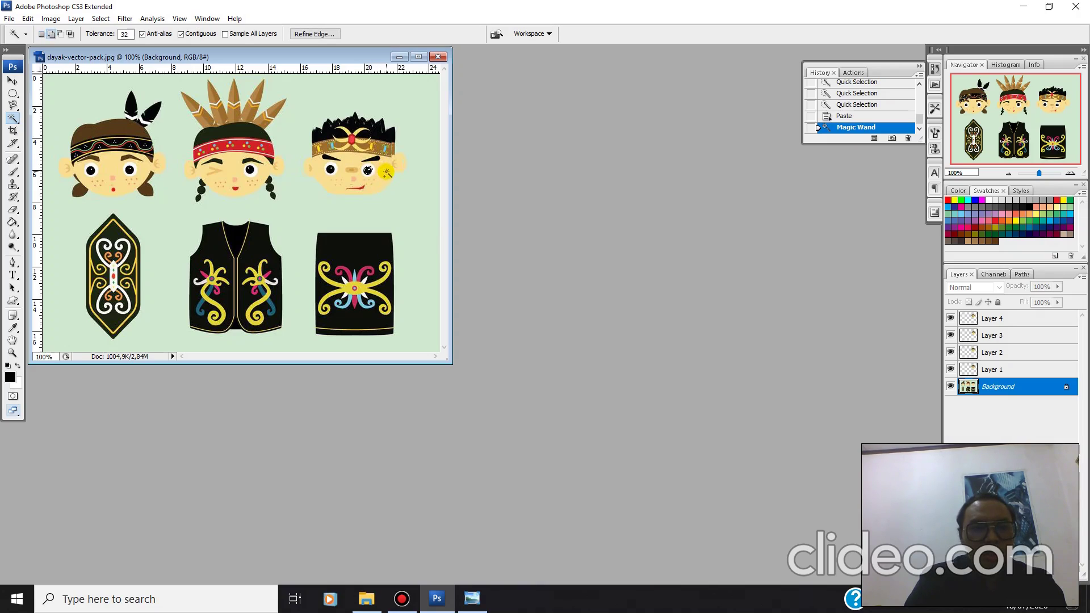
Add the crowned head's face areas to the Magic Wand selection, and copy and paste the selection as a new layer.
{"action": "key", "text": "shift"}
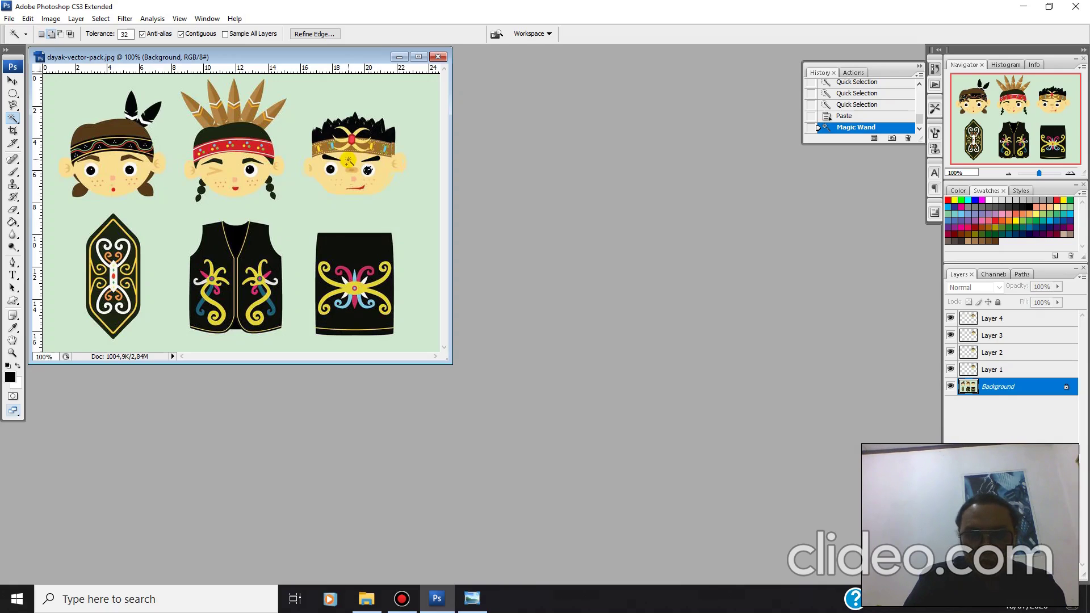
{"action": "left_click", "coordinate": [356, 167], "text": "shift"}
{"action": "left_click", "coordinate": [353, 161], "text": "shift"}
{"action": "left_click", "coordinate": [354, 175], "text": "shift"}
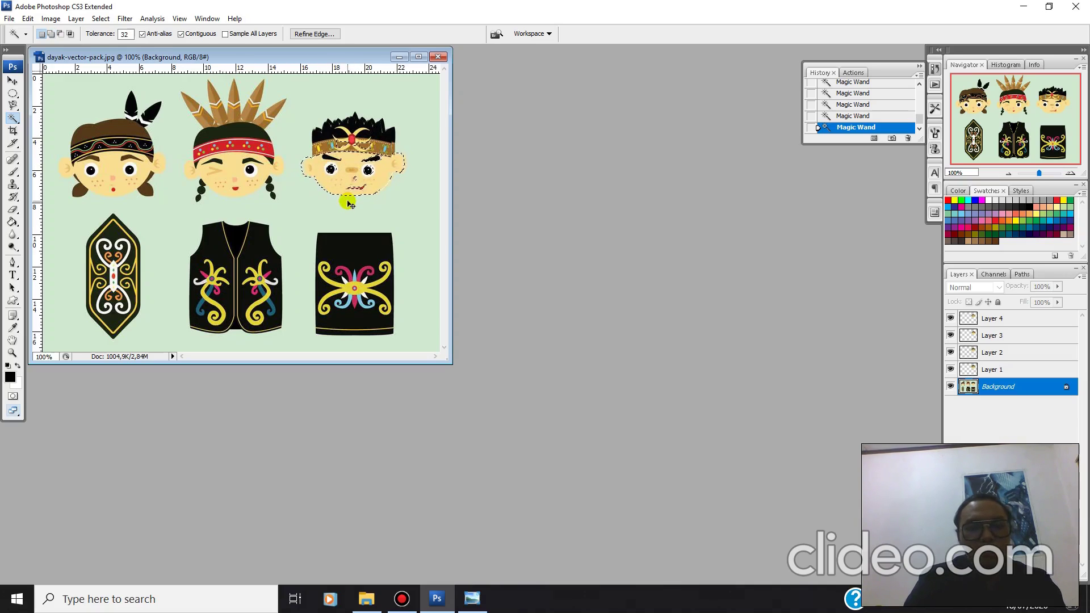
{"action": "key", "text": "ctrl+c"}
{"action": "key", "text": "ctrl+v"}
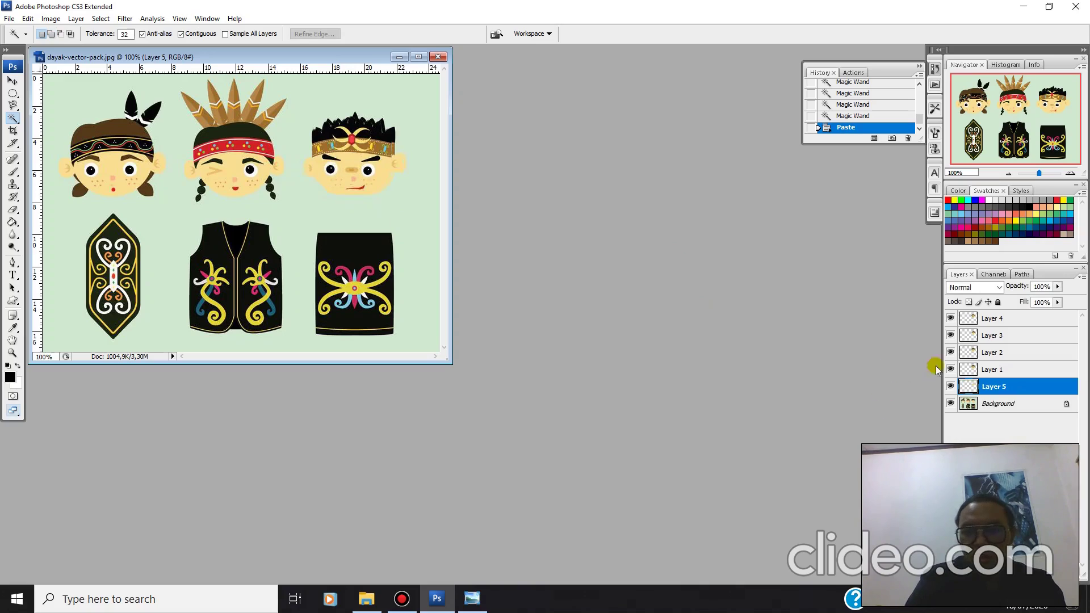
View Layer 5 alone by hiding all other layers, restore their visibility, and make the Background layer active.
{"action": "left_click", "coordinate": [949, 370]}
{"action": "left_click_drag", "start_coordinate": [949, 370], "coordinate": [950, 318]}
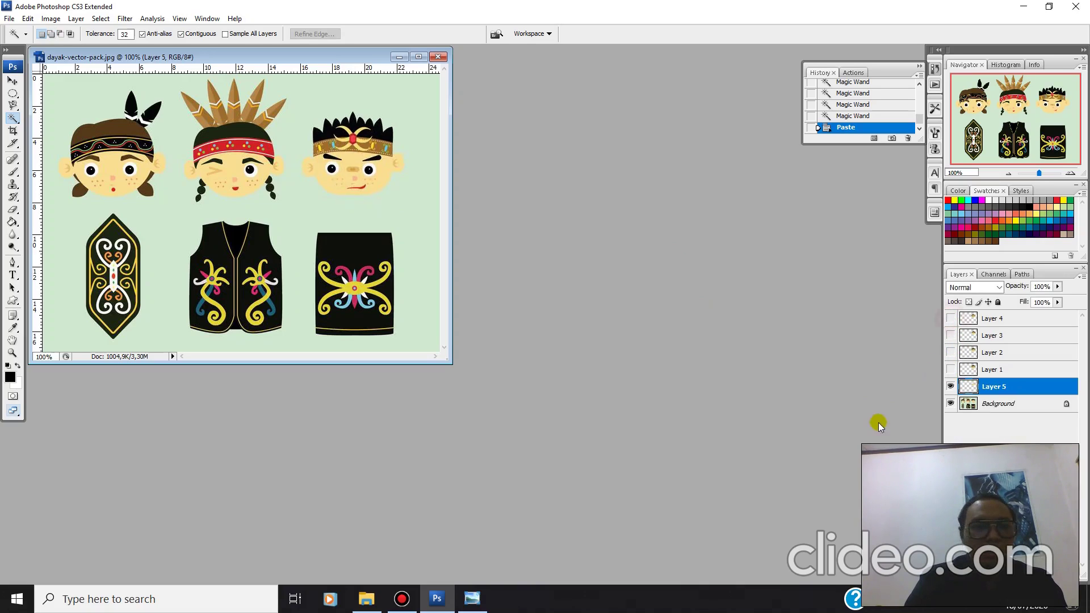
{"action": "left_click", "coordinate": [951, 405]}
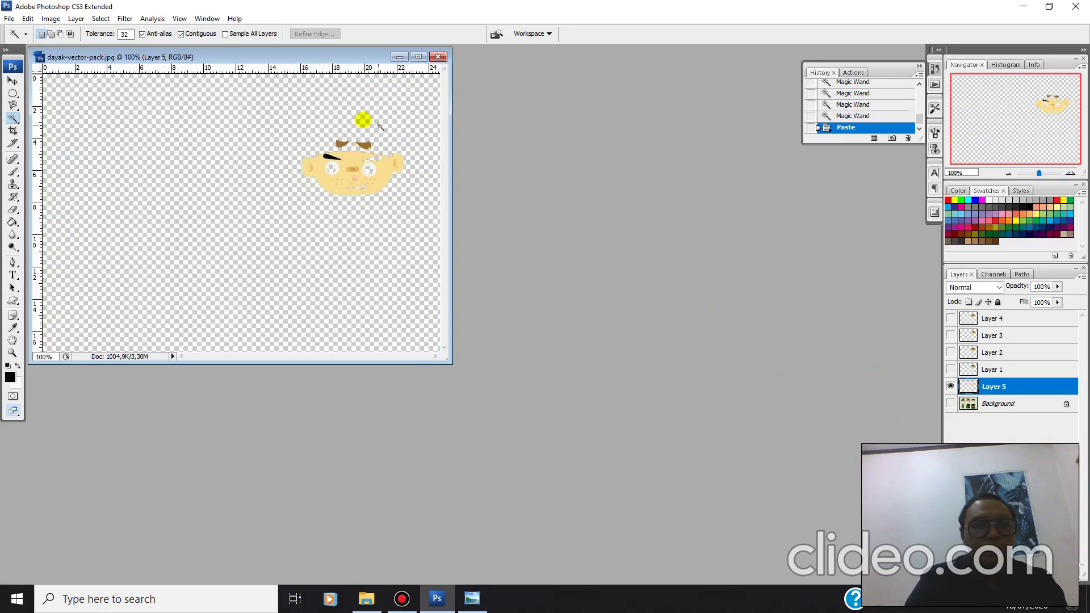
{"action": "left_click", "coordinate": [950, 404]}
{"action": "left_click_drag", "start_coordinate": [955, 373], "coordinate": [950, 318]}
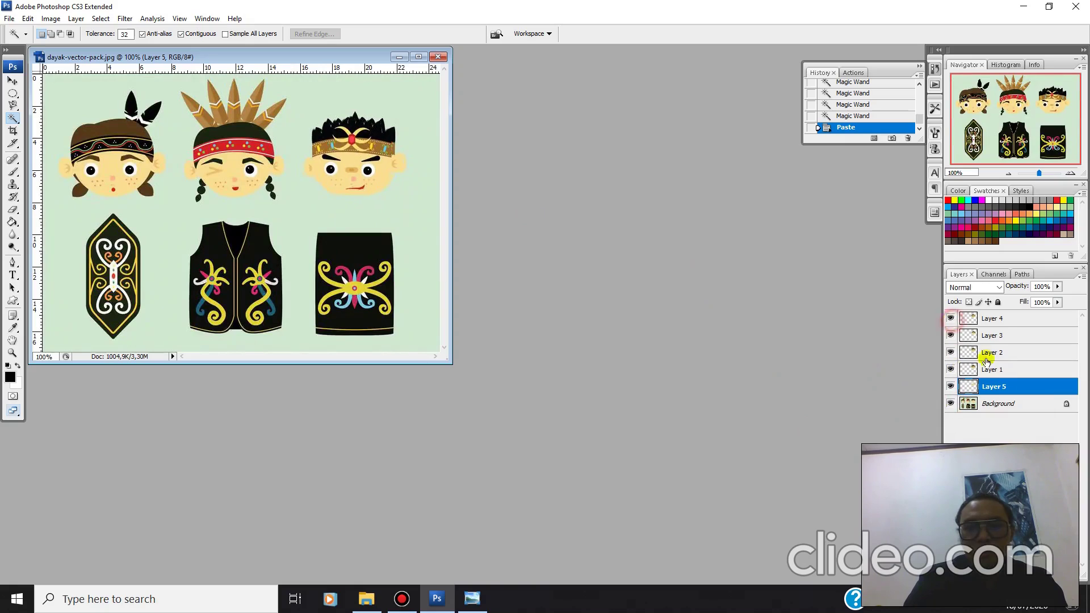
{"action": "left_click", "coordinate": [989, 401]}
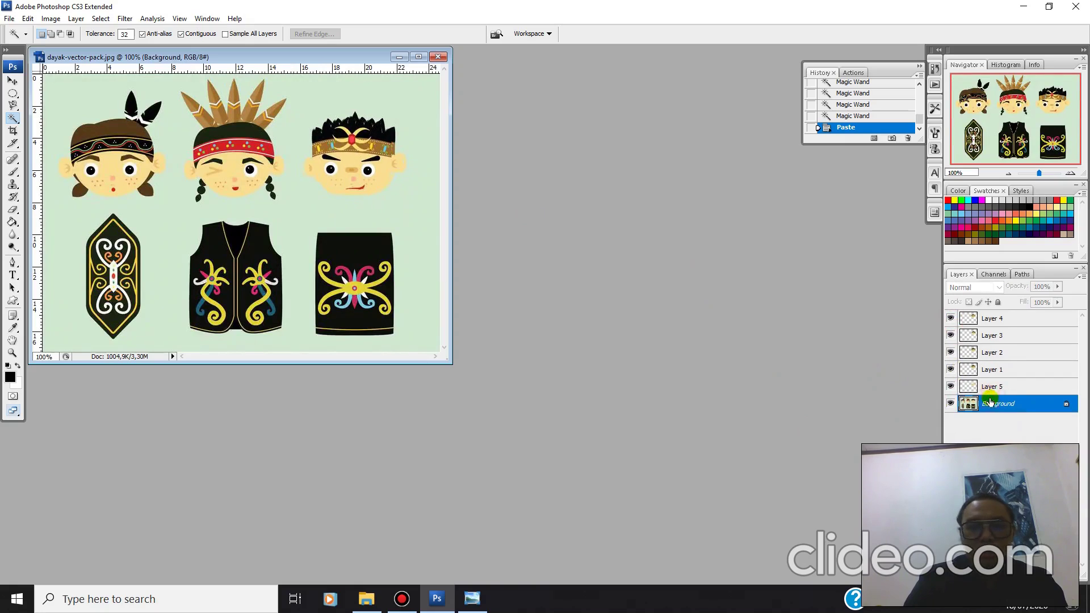
{"action": "left_click", "coordinate": [13, 262]}
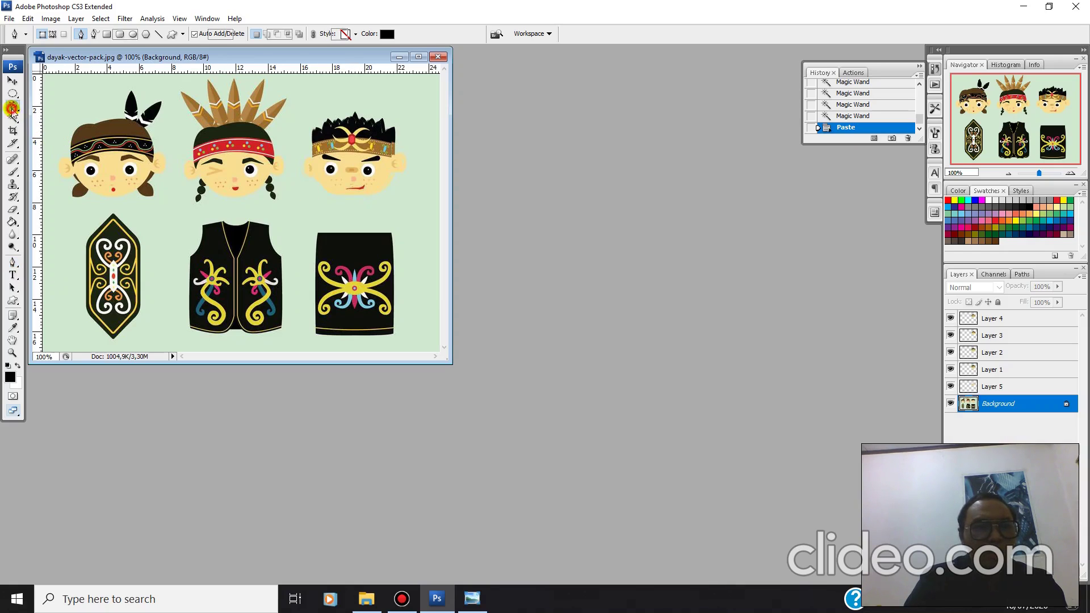
{"action": "left_click", "coordinate": [12, 105]}
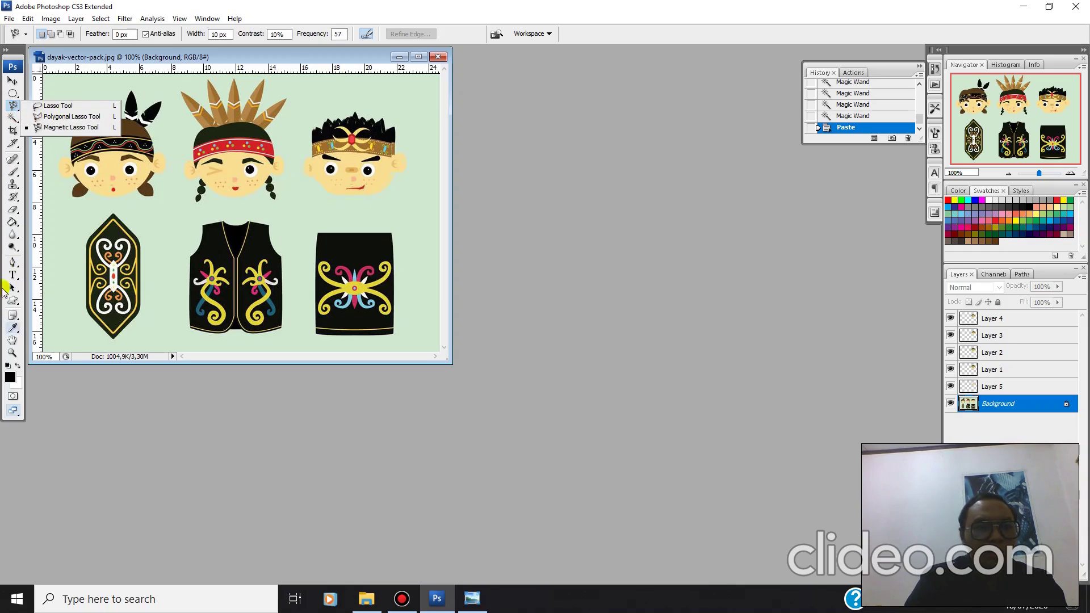
{"action": "left_click", "coordinate": [12, 262]}
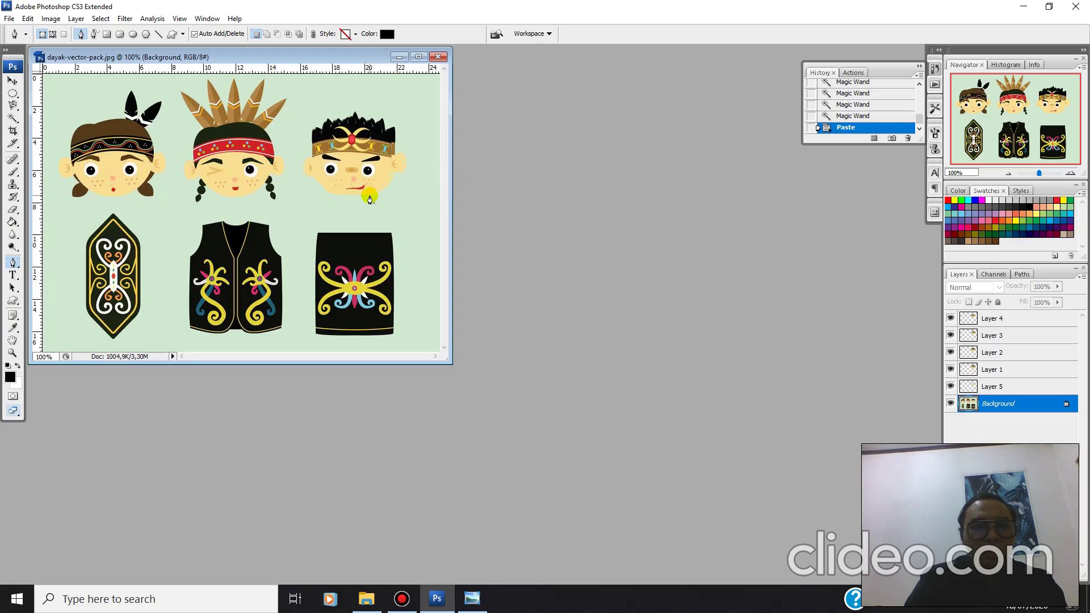
{"action": "left_click", "coordinate": [370, 197]}
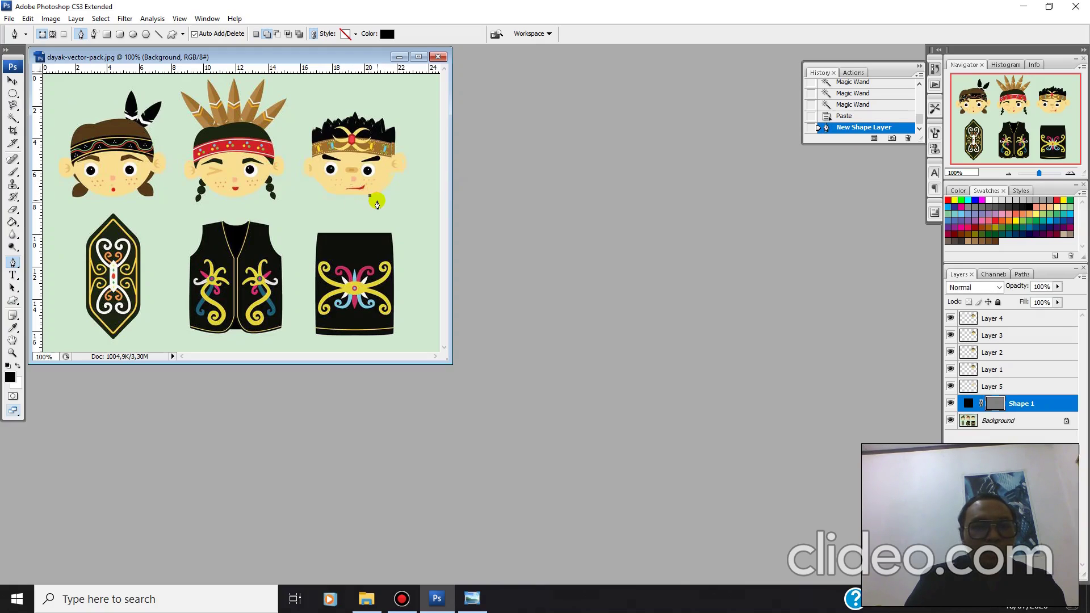
{"action": "key", "text": "ctrl+z"}
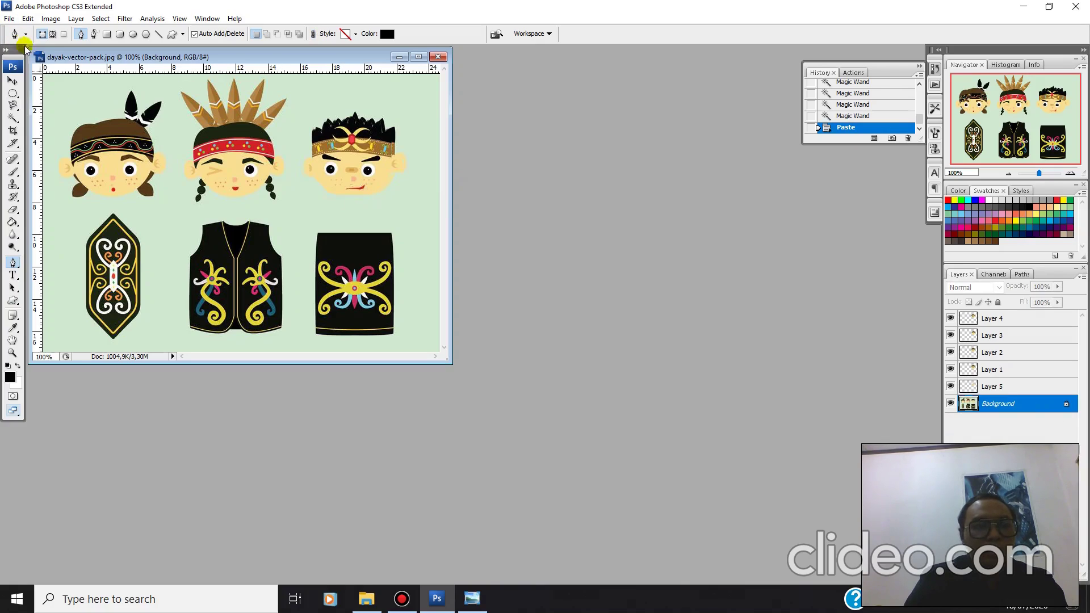
Draw a closed straight-sided work path around the crowned head with the Pen tool in Paths mode.
{"action": "left_click", "coordinate": [52, 34]}
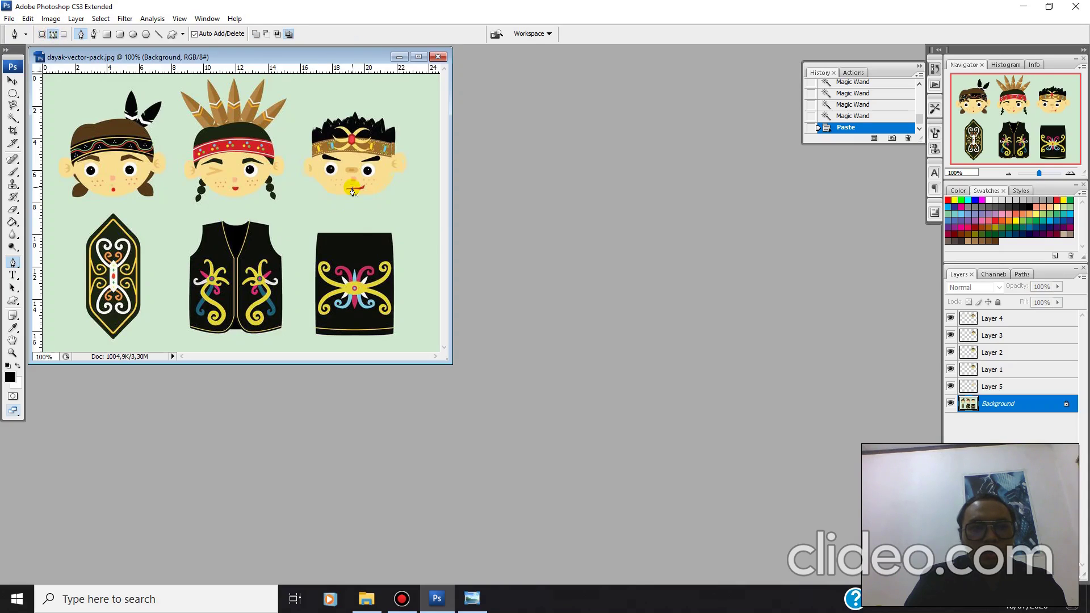
{"action": "left_click", "coordinate": [363, 196]}
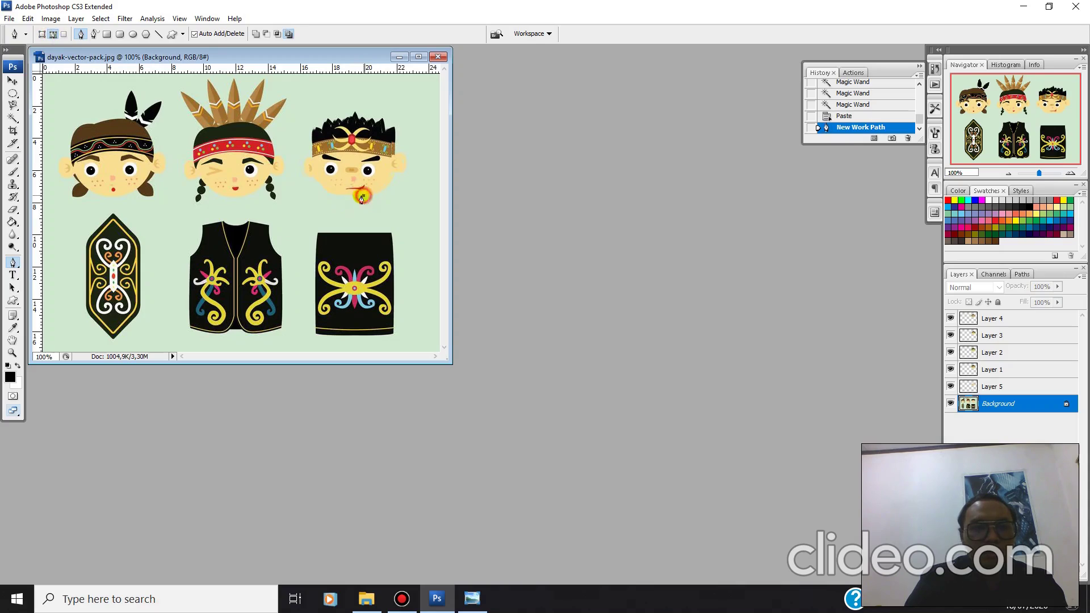
{"action": "left_click", "coordinate": [330, 195]}
{"action": "left_click", "coordinate": [314, 178]}
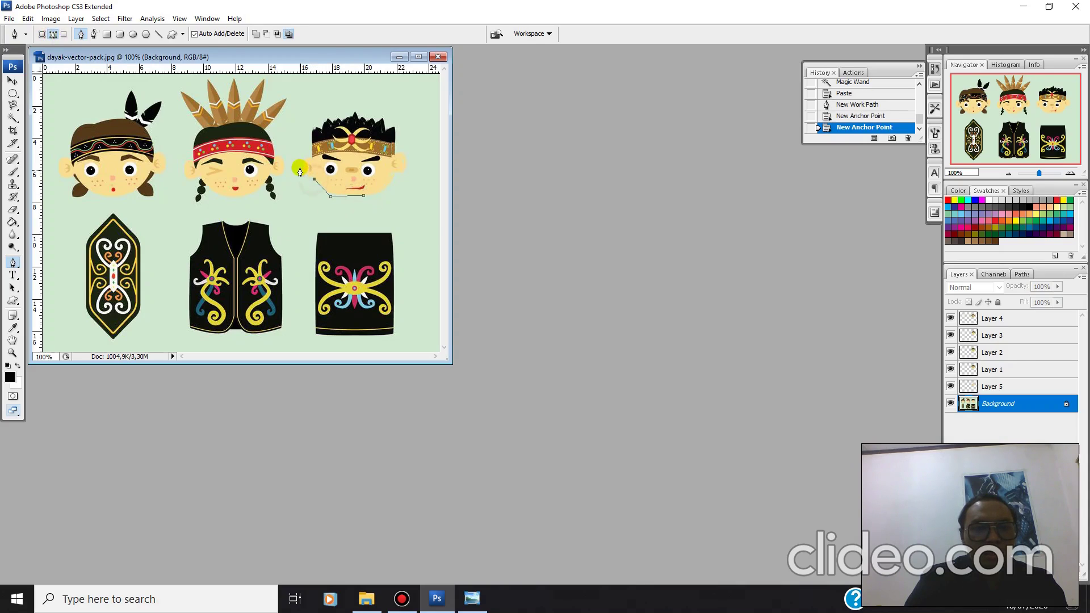
{"action": "left_click", "coordinate": [302, 160]}
{"action": "left_click", "coordinate": [310, 126]}
{"action": "left_click", "coordinate": [357, 106]}
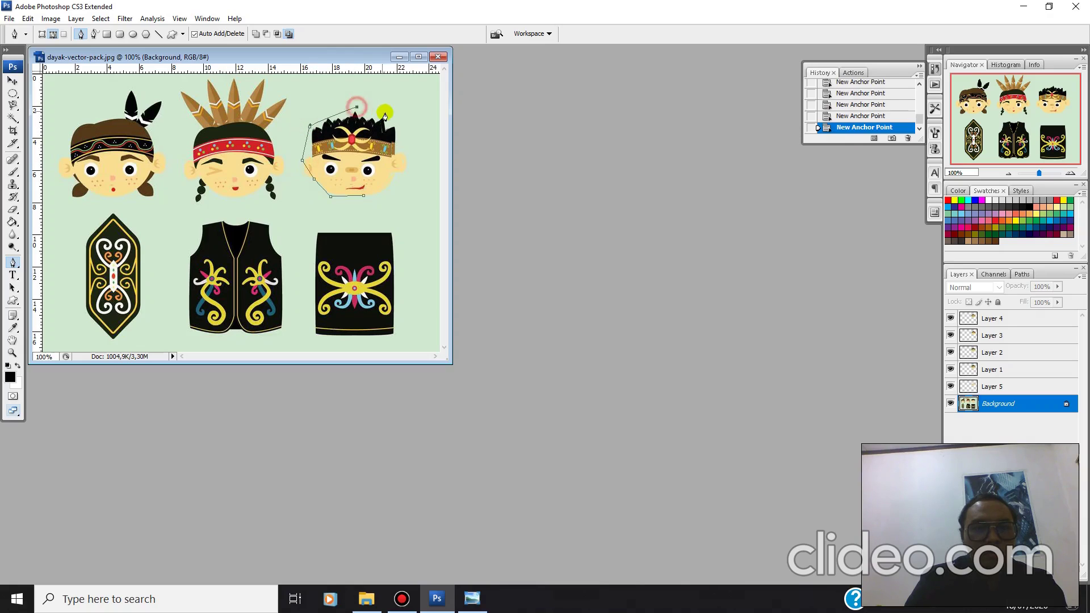
{"action": "left_click", "coordinate": [389, 114]}
{"action": "left_click", "coordinate": [402, 128]}
{"action": "left_click", "coordinate": [409, 167]}
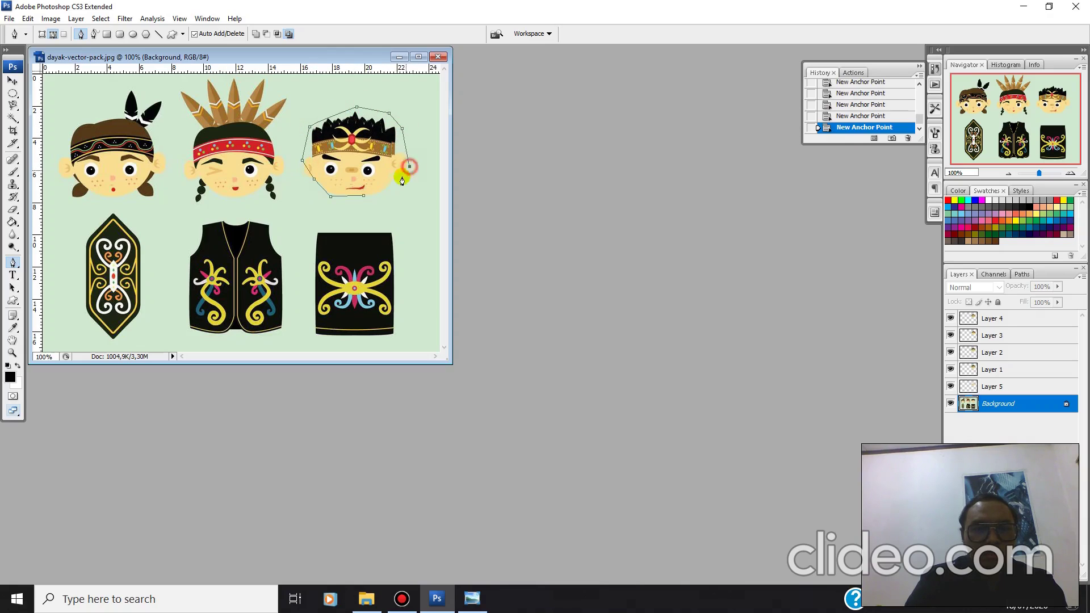
{"action": "left_click", "coordinate": [364, 196]}
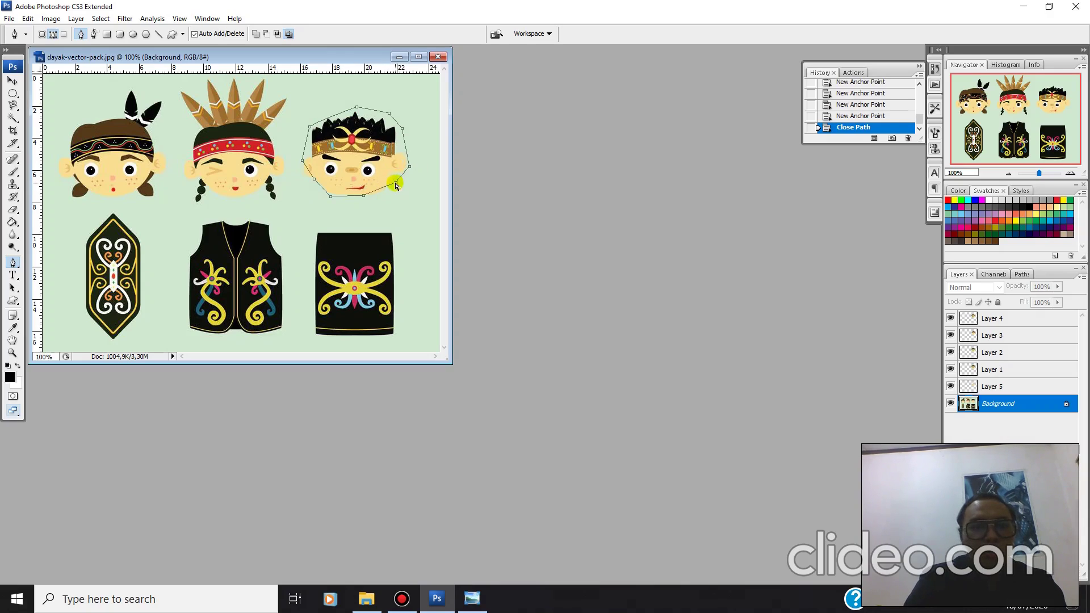
Pull the path's anchor points in to the crowned head's chin and cheek, and add an anchor point extending around the ear near the crown's end.
{"action": "left_click_drag", "start_coordinate": [389, 184], "coordinate": [365, 196]}
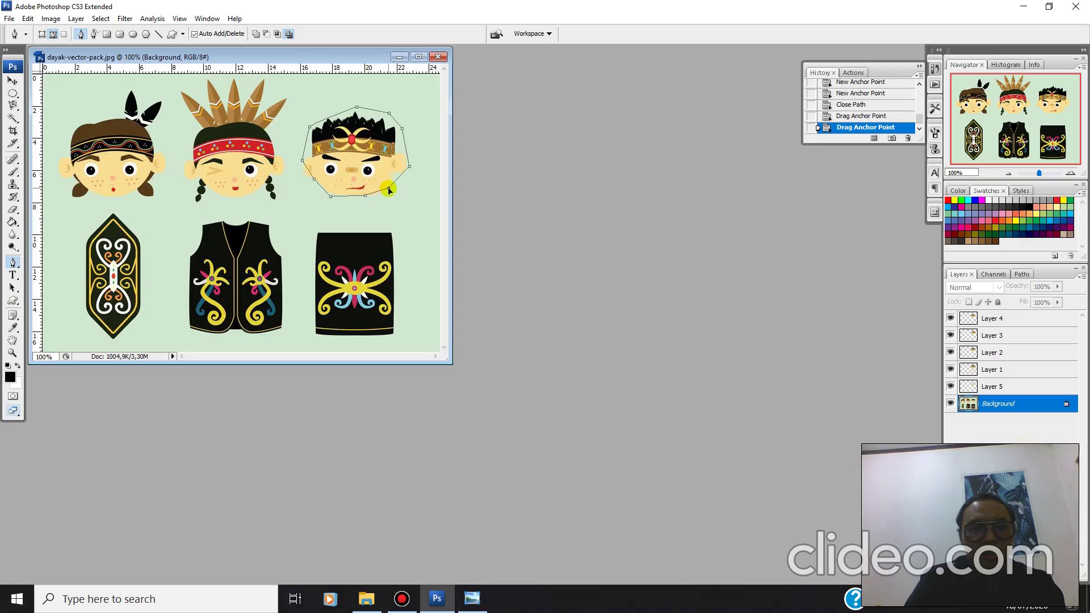
{"action": "left_click_drag", "start_coordinate": [390, 191], "coordinate": [392, 173]}
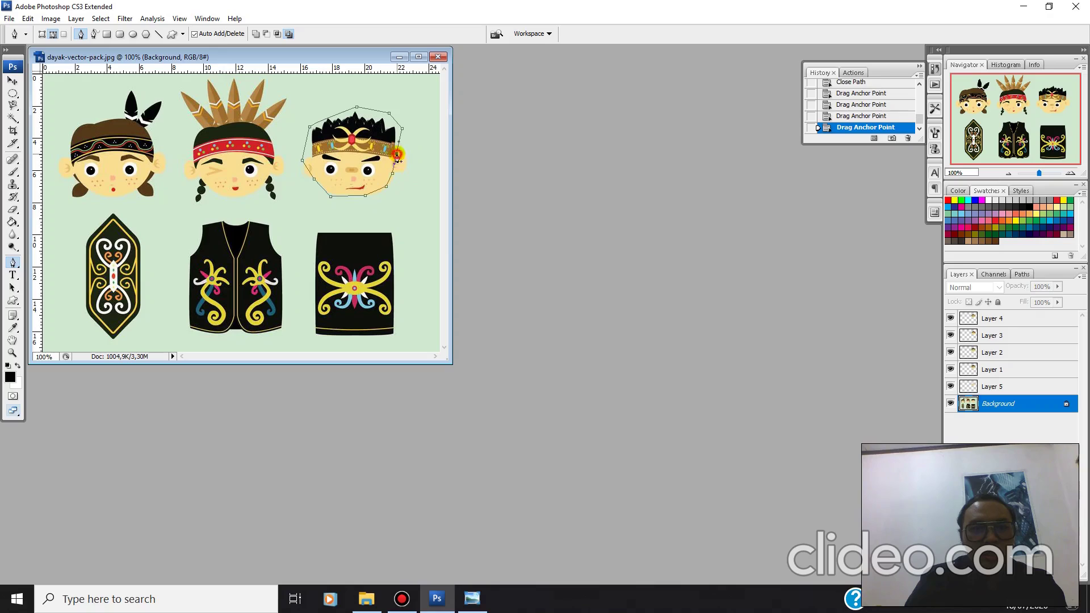
{"action": "left_click", "coordinate": [397, 154]}
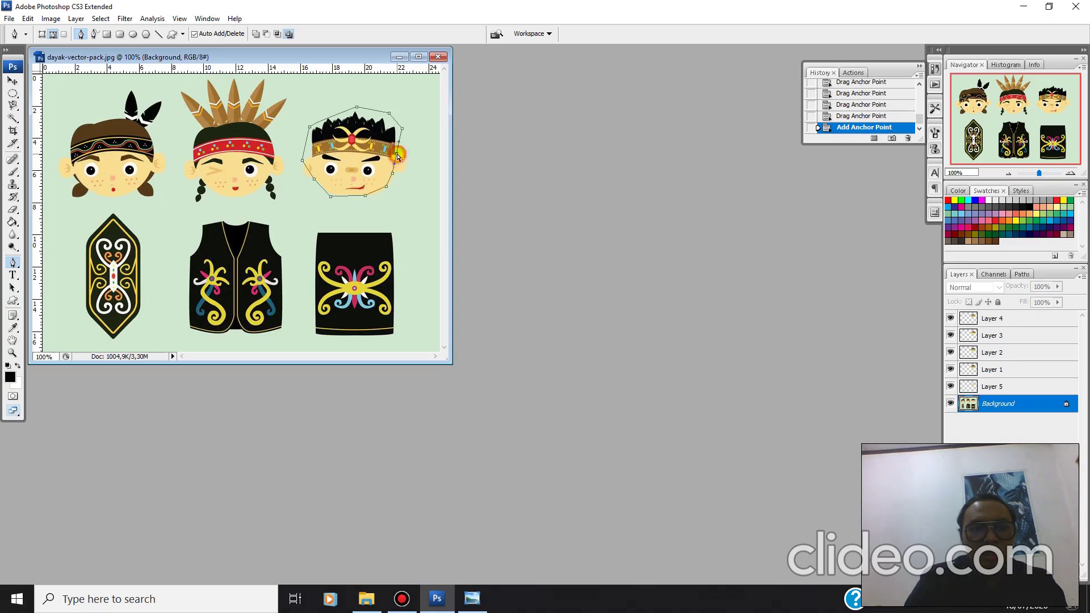
{"action": "left_click_drag", "start_coordinate": [397, 154], "coordinate": [406, 166]}
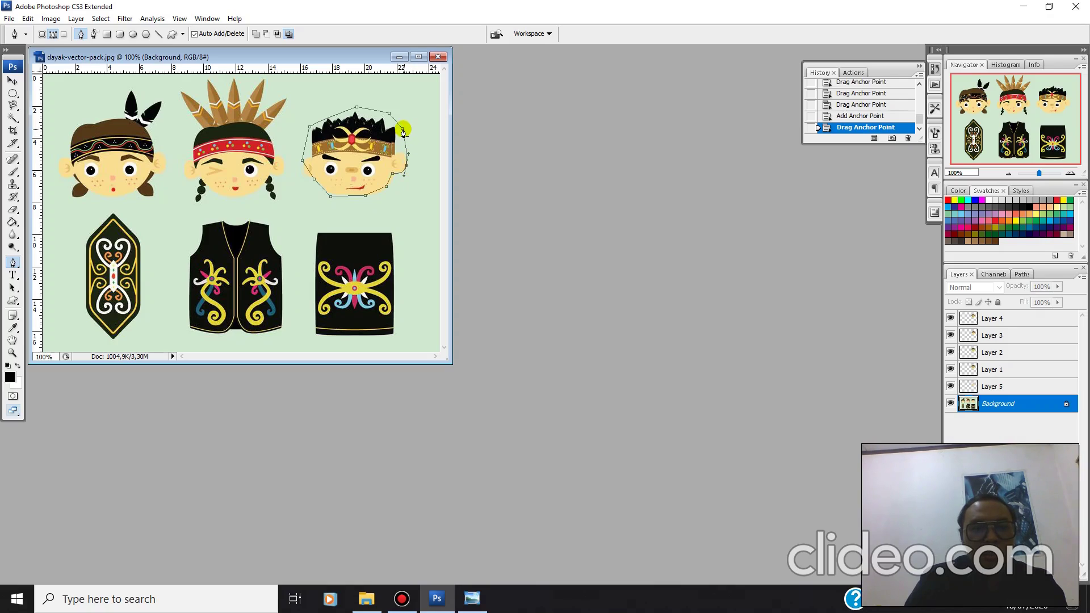
Convert the path's ear anchor point to a corner and back to a curve, adjusting its direction handle along the ear.
{"action": "left_click", "coordinate": [408, 164], "text": "alt"}
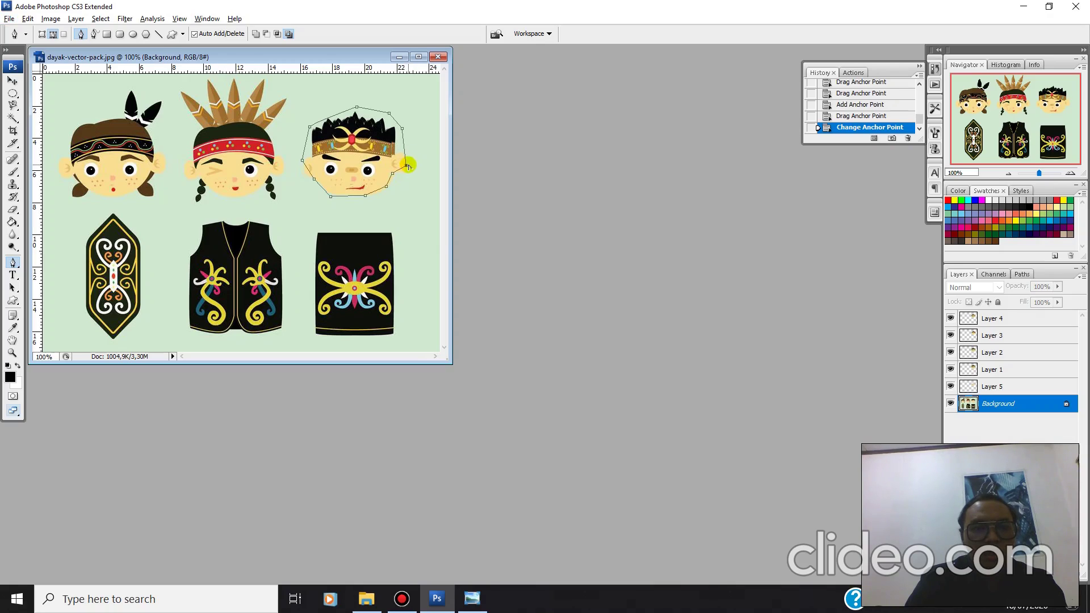
{"action": "key", "text": "alt"}
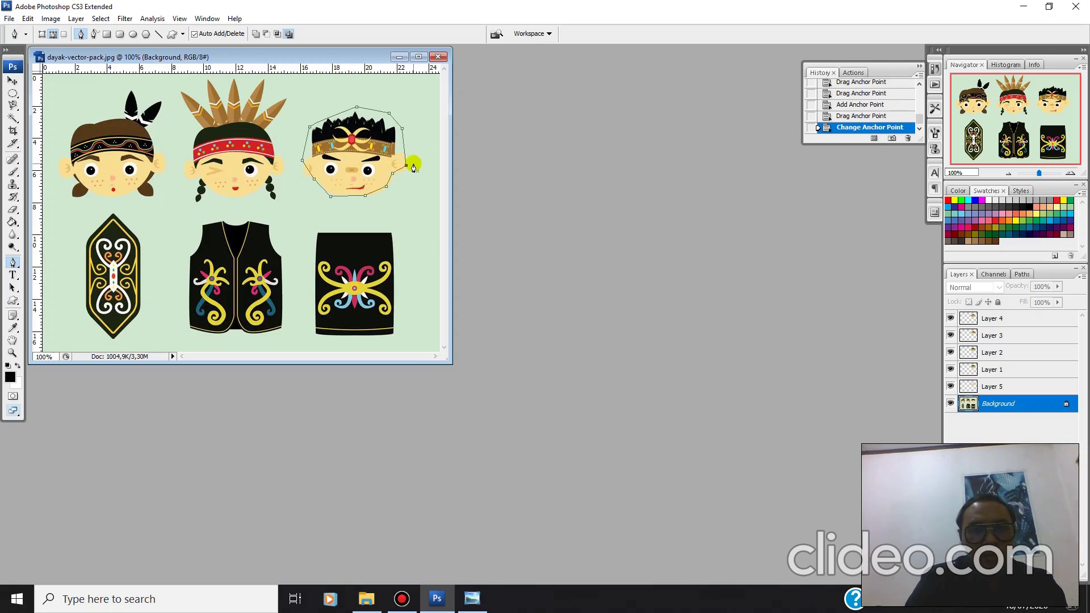
{"action": "key", "text": "alt"}
{"action": "key", "text": "alt"}
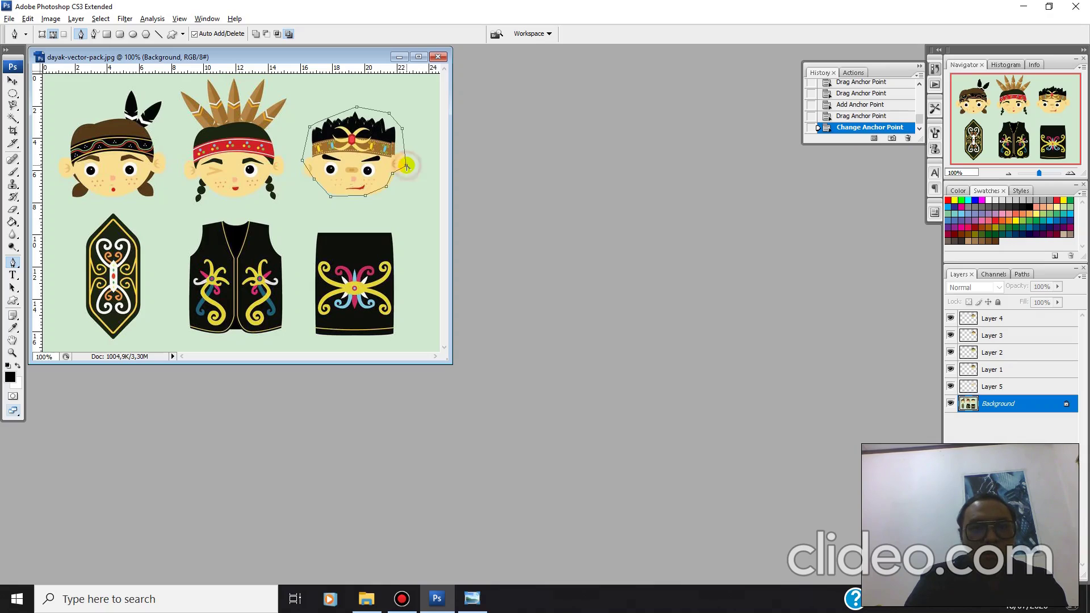
{"action": "left_click_drag", "start_coordinate": [407, 167], "coordinate": [405, 175]}
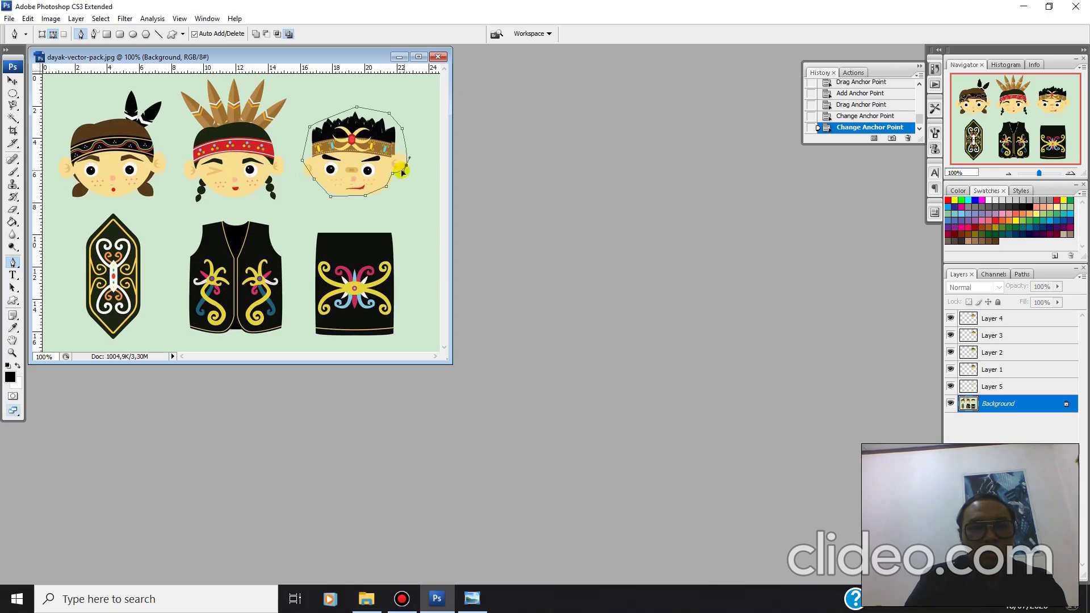
{"action": "left_click_drag", "start_coordinate": [401, 172], "coordinate": [416, 174]}
{"action": "left_click_drag", "start_coordinate": [405, 174], "coordinate": [410, 170]}
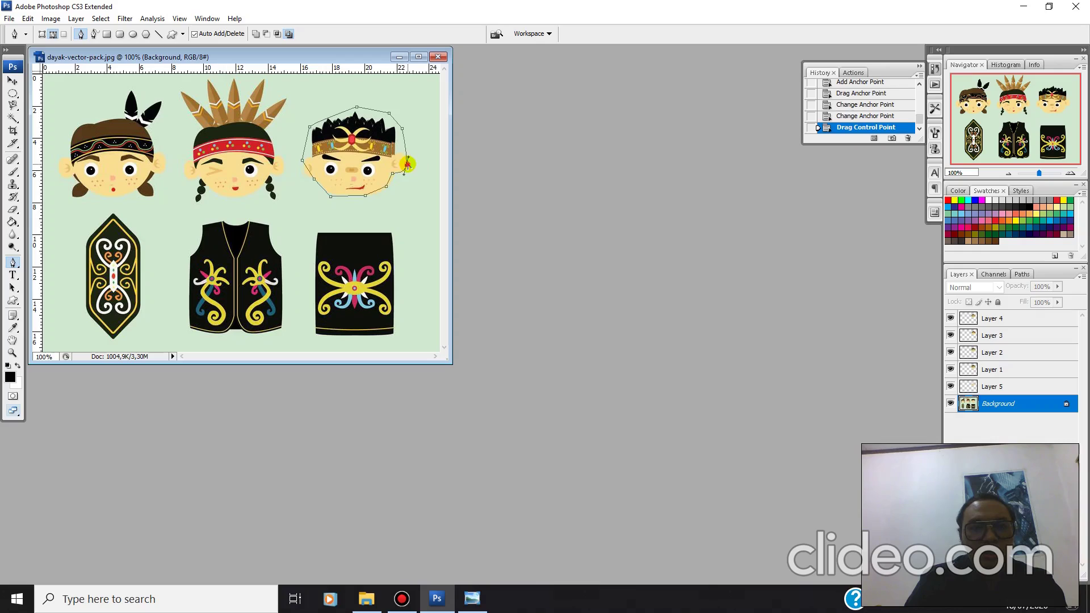
Fine-tune the anchor points beside the crowned head's ear and crown, and convert the path to a selection.
{"action": "left_click", "coordinate": [409, 167], "text": "alt"}
{"action": "mouse_move", "coordinate": [407, 166]}
{"action": "left_mouse_down"}
{"action": "mouse_move", "coordinate": [420, 179]}
{"action": "mouse_move", "coordinate": [396, 151]}
{"action": "mouse_move", "coordinate": [406, 181]}
{"action": "mouse_move", "coordinate": [407, 166]}
{"action": "left_mouse_up"}
{"action": "left_click", "coordinate": [396, 153], "text": "alt"}
{"action": "left_click_drag", "start_coordinate": [402, 128], "coordinate": [385, 127]}
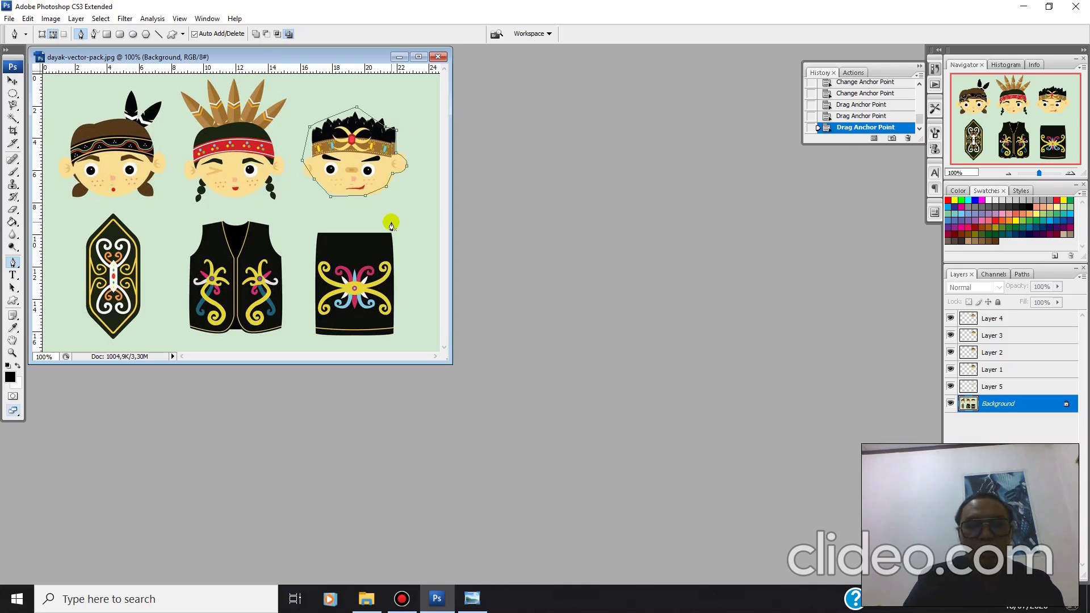
{"action": "key", "text": "ctrl+Return"}
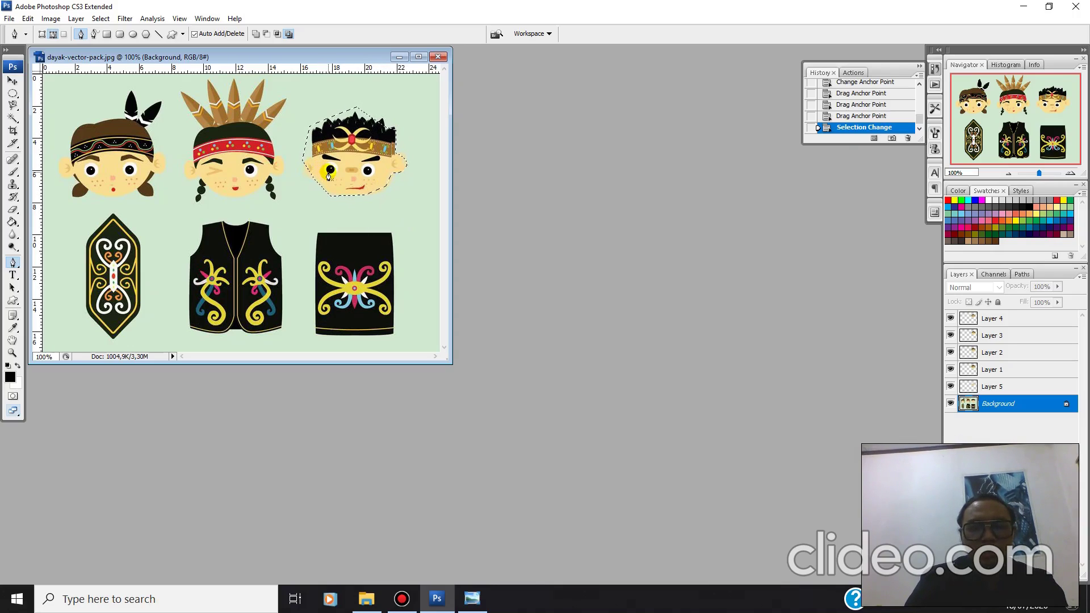
Switch to the Rectangular Marquee tool.
{"action": "left_click", "coordinate": [17, 103]}
{"action": "left_click", "coordinate": [17, 92]}
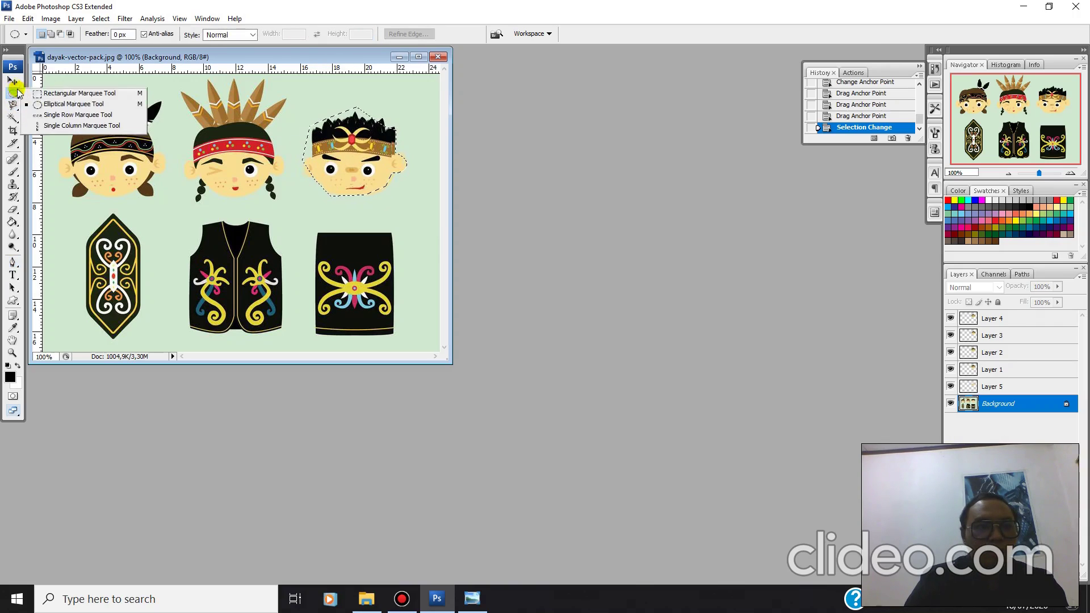
{"action": "left_click", "coordinate": [40, 93]}
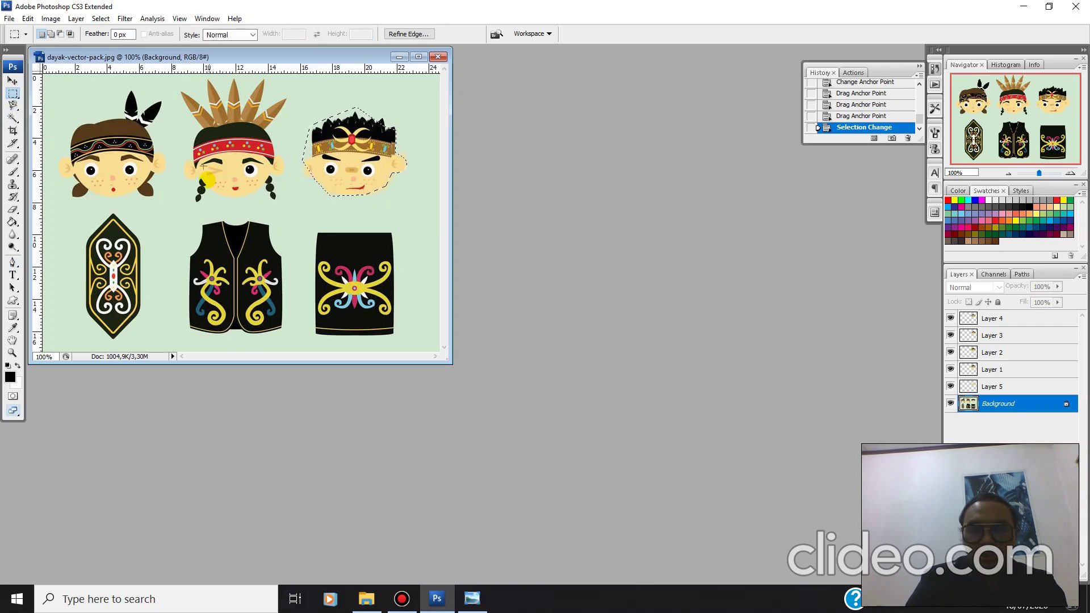
Open 20191223_164543.jpg from New folder and move its window aside to uncover part of dayak-vector-pack.jpg.
{"action": "key", "text": "ctrl+o"}
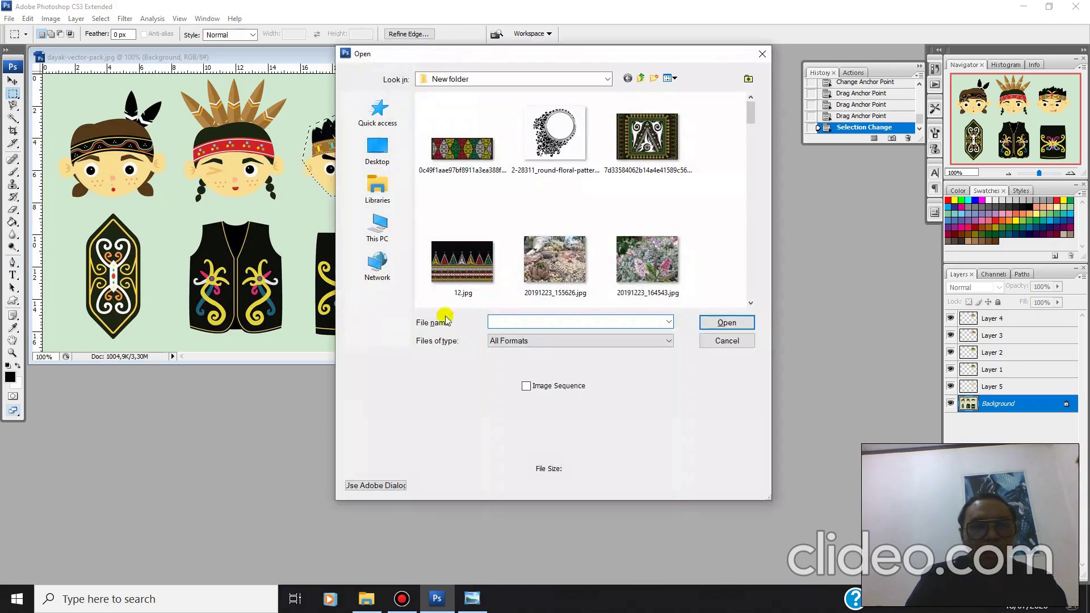
{"action": "double_click", "coordinate": [609, 266]}
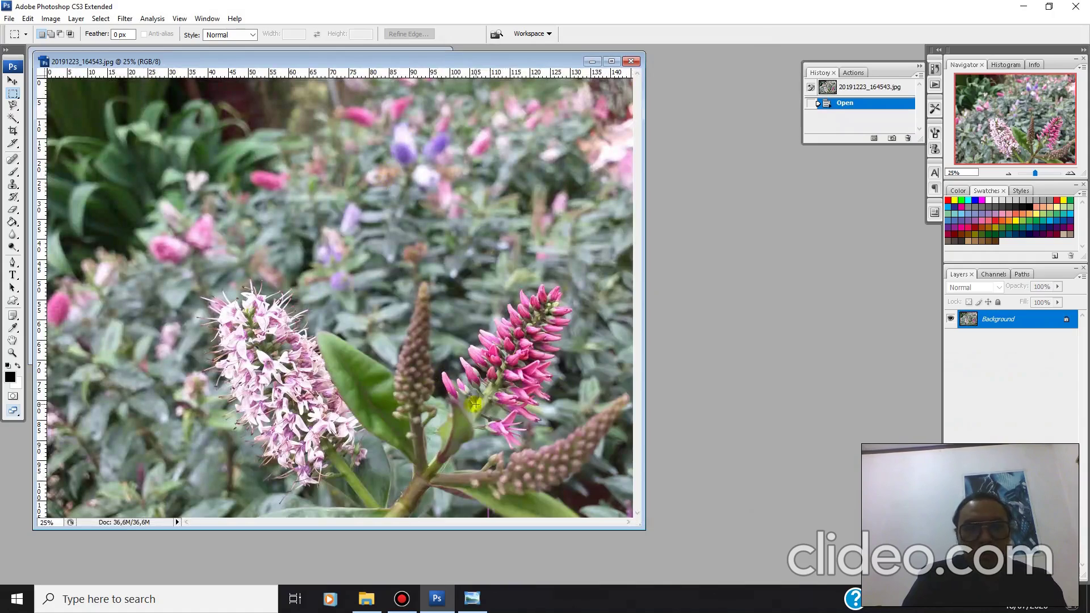
{"action": "scroll", "coordinate": [531, 404], "scroll_direction": "up", "scroll_amount": 5}
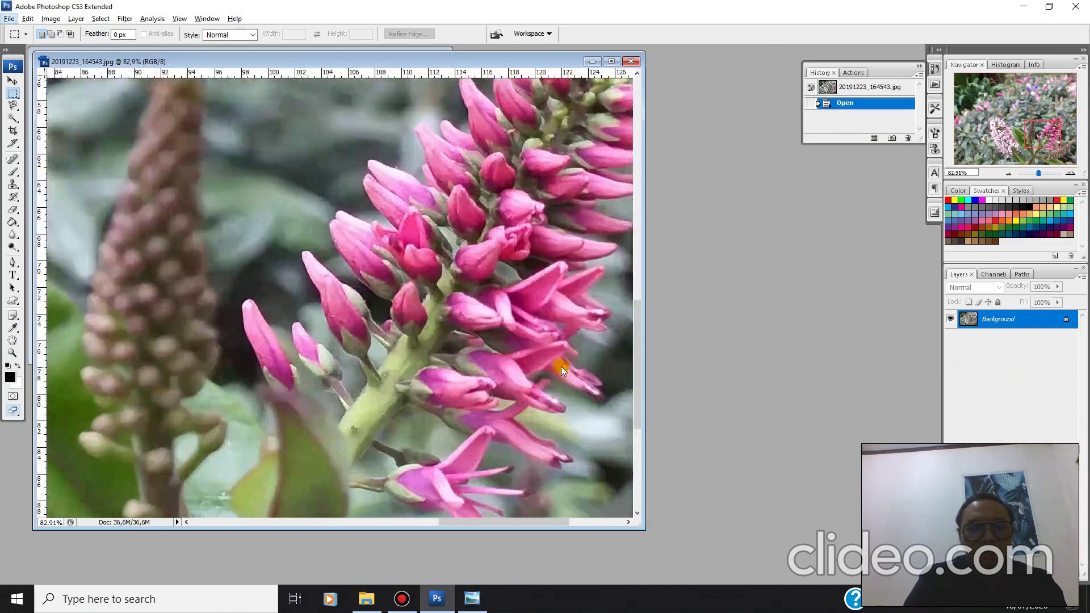
{"action": "scroll", "coordinate": [548, 369], "scroll_direction": "down", "scroll_amount": 3}
{"action": "scroll", "coordinate": [550, 370], "scroll_direction": "up", "scroll_amount": 3}
{"action": "scroll", "coordinate": [350, 359], "scroll_direction": "down", "scroll_amount": 1}
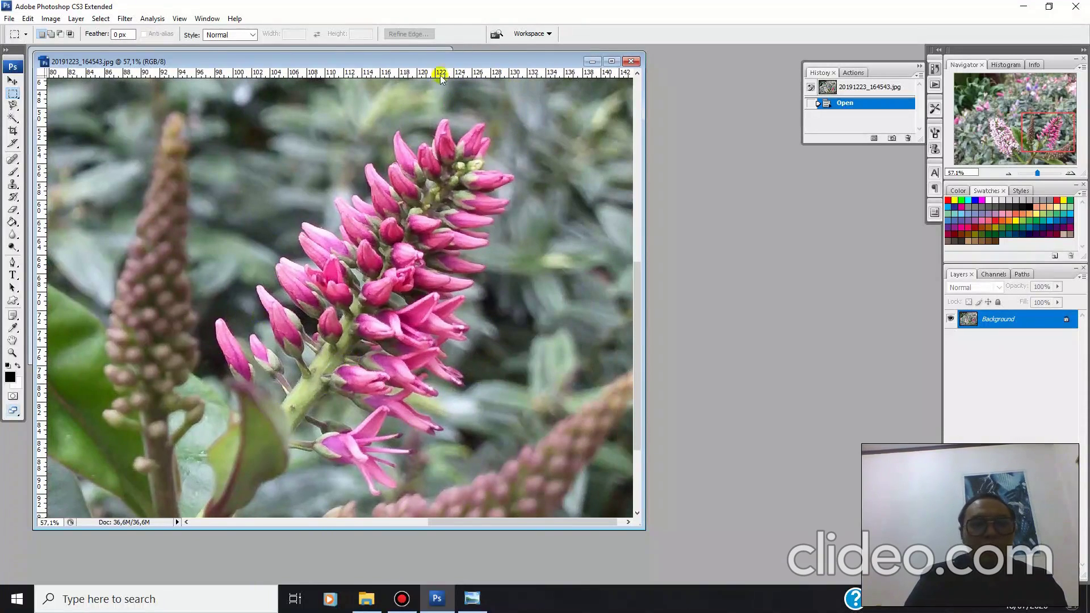
{"action": "left_click_drag", "start_coordinate": [433, 65], "coordinate": [607, 66]}
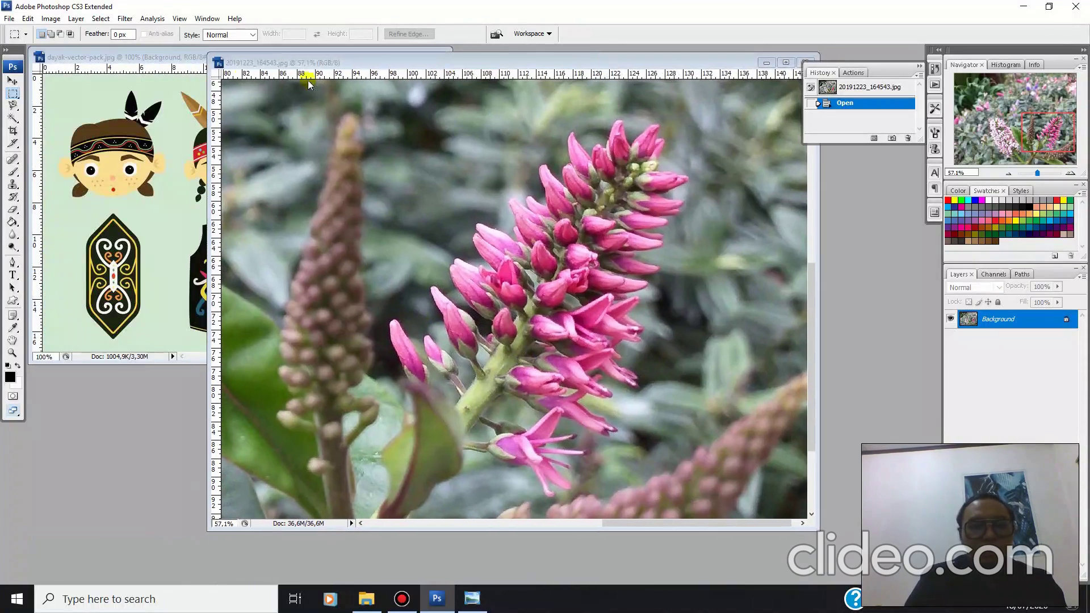
Activate dayak-vector-pack.jpg, clear its selection, and hide and show its rulers again.
{"action": "left_click", "coordinate": [189, 63]}
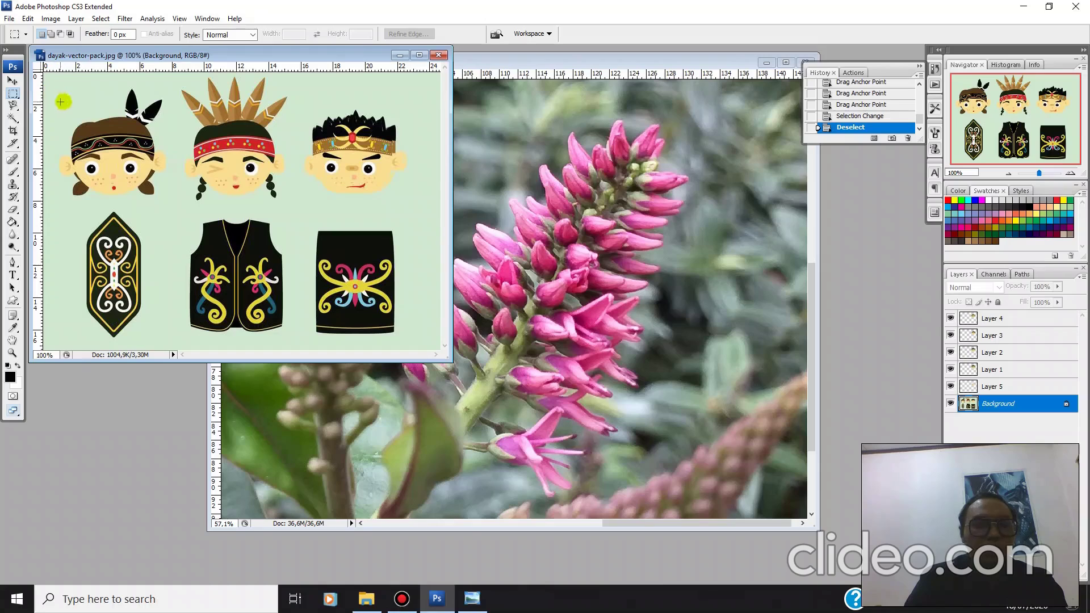
{"action": "left_click", "coordinate": [179, 19]}
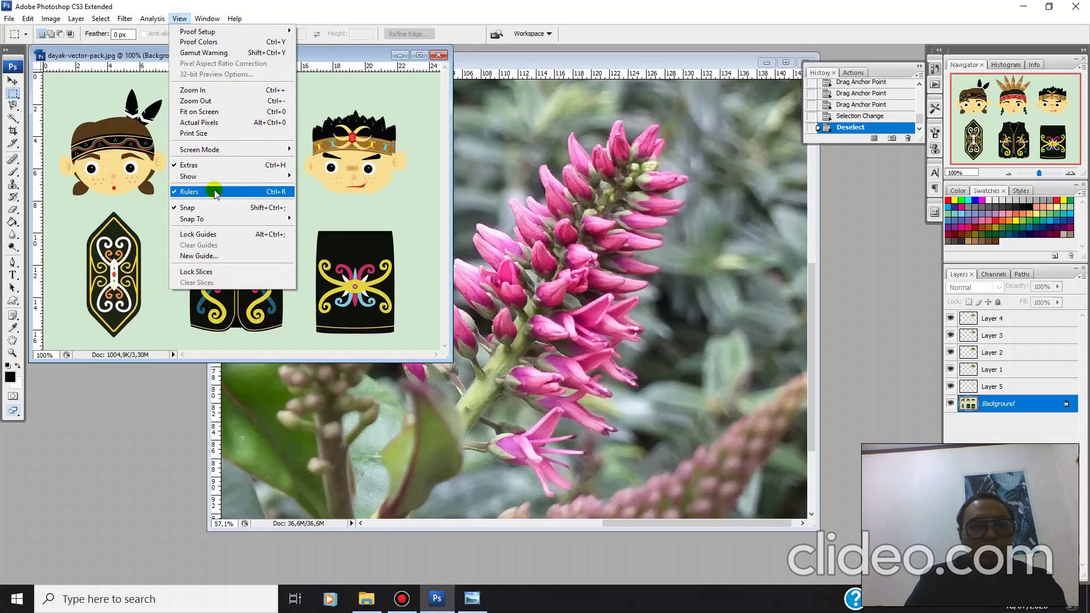
{"action": "left_click", "coordinate": [183, 192]}
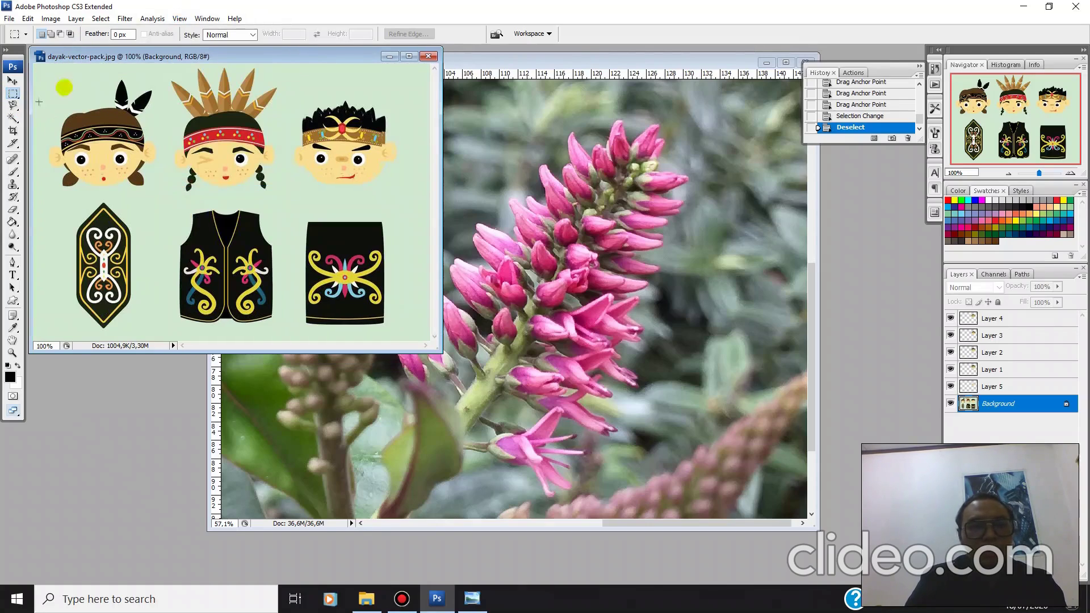
{"action": "left_click", "coordinate": [179, 18]}
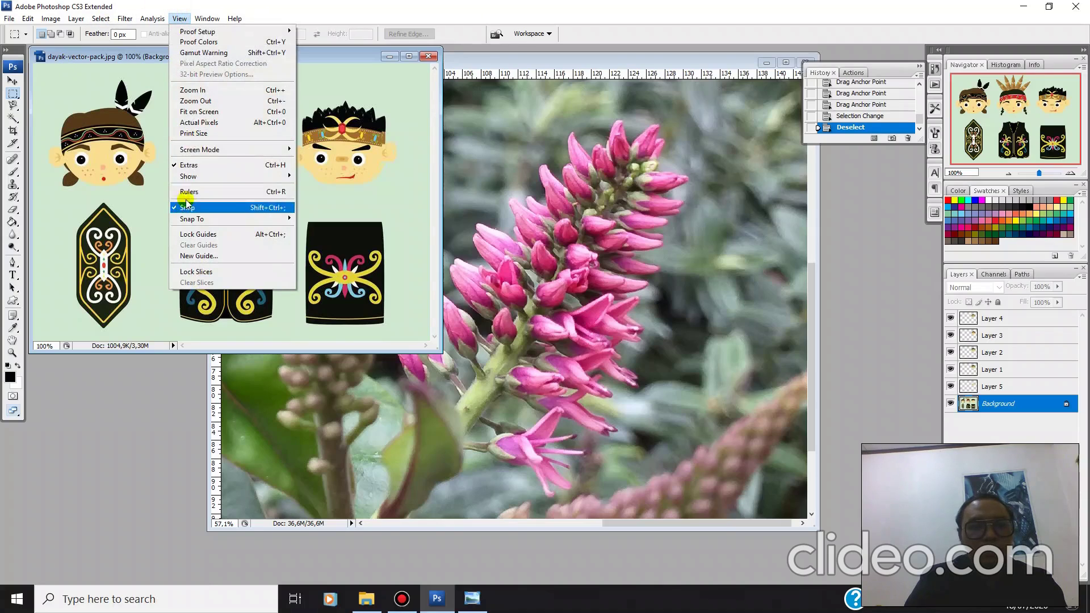
{"action": "left_click", "coordinate": [205, 193]}
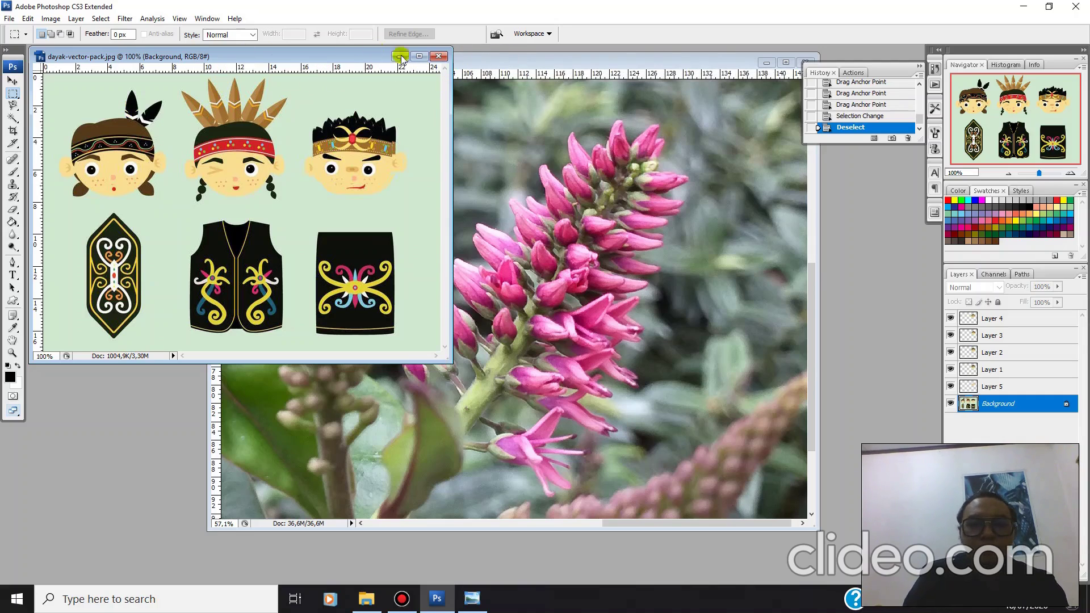
Bring the flower photo's window to the front and move it closer over the dayak-vector-pack.jpg window.
{"action": "left_click", "coordinate": [461, 62]}
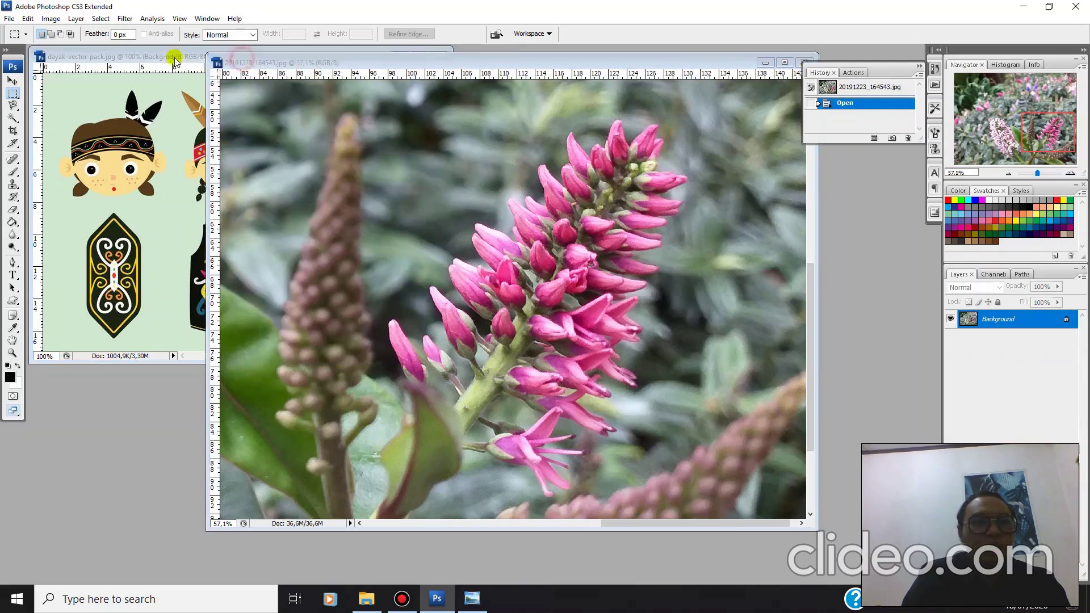
{"action": "left_click_drag", "start_coordinate": [174, 59], "coordinate": [142, 55]}
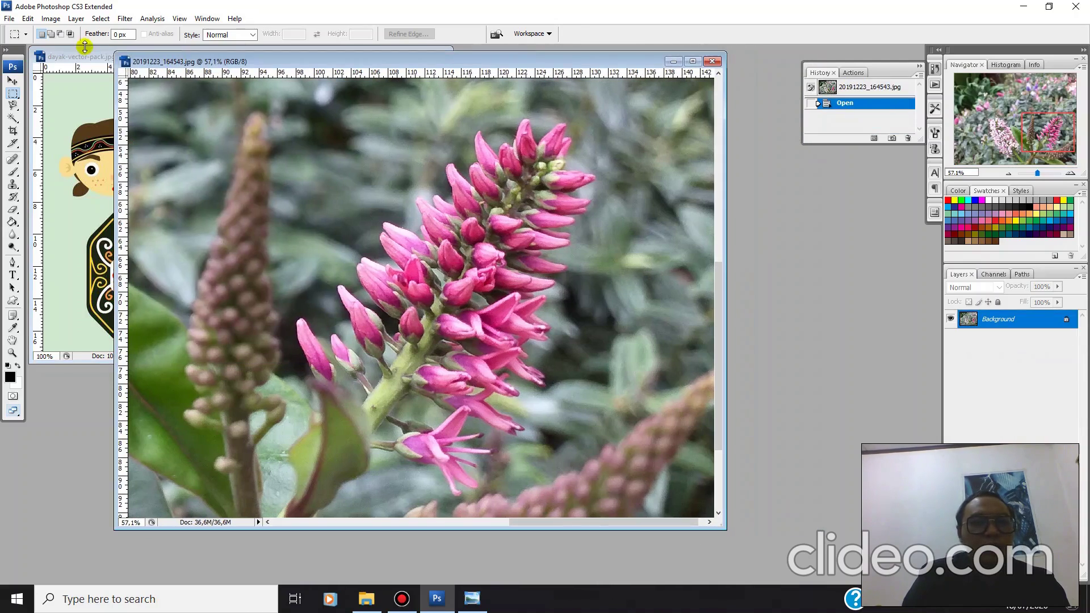
{"action": "left_click", "coordinate": [9, 18]}
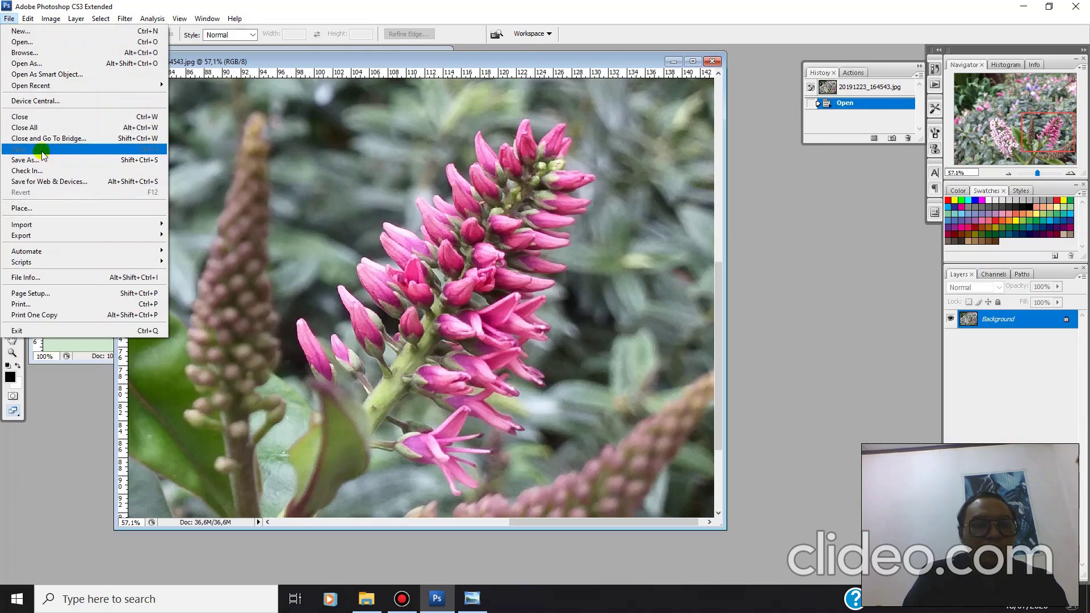
{"action": "left_click", "coordinate": [197, 64]}
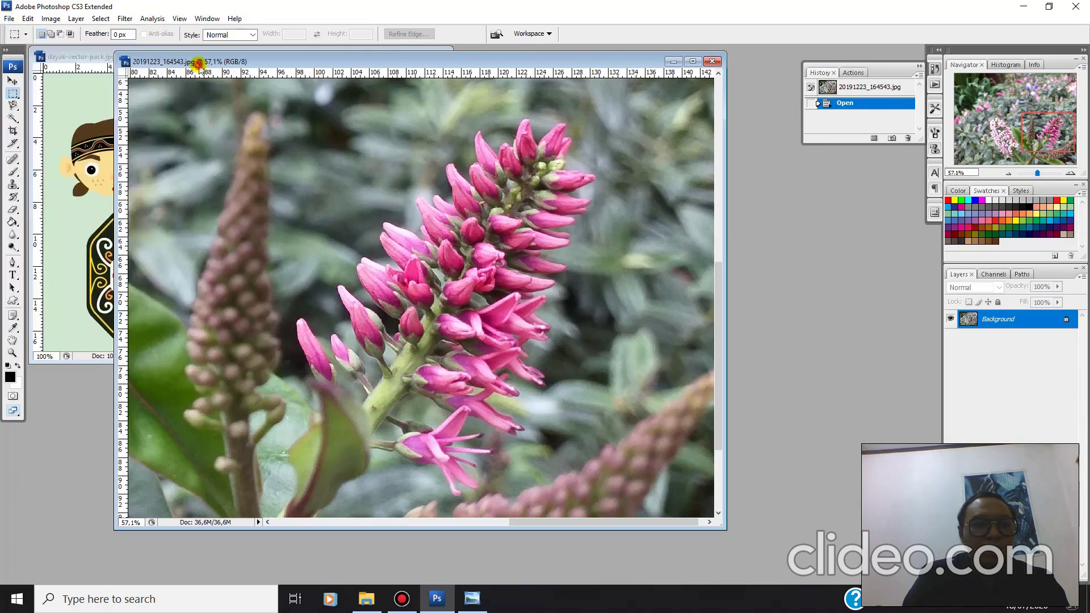
Activate dayak-vector-pack.jpg, open its Save As dialog, and view the available file formats.
{"action": "left_click", "coordinate": [97, 59]}
{"action": "left_click", "coordinate": [9, 17]}
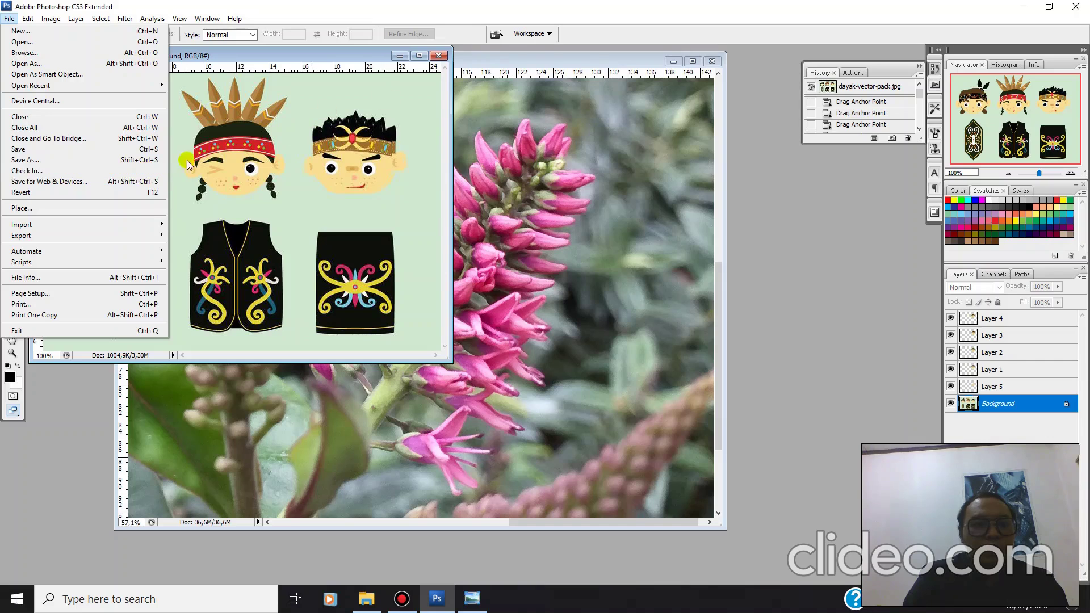
{"action": "left_click", "coordinate": [152, 160]}
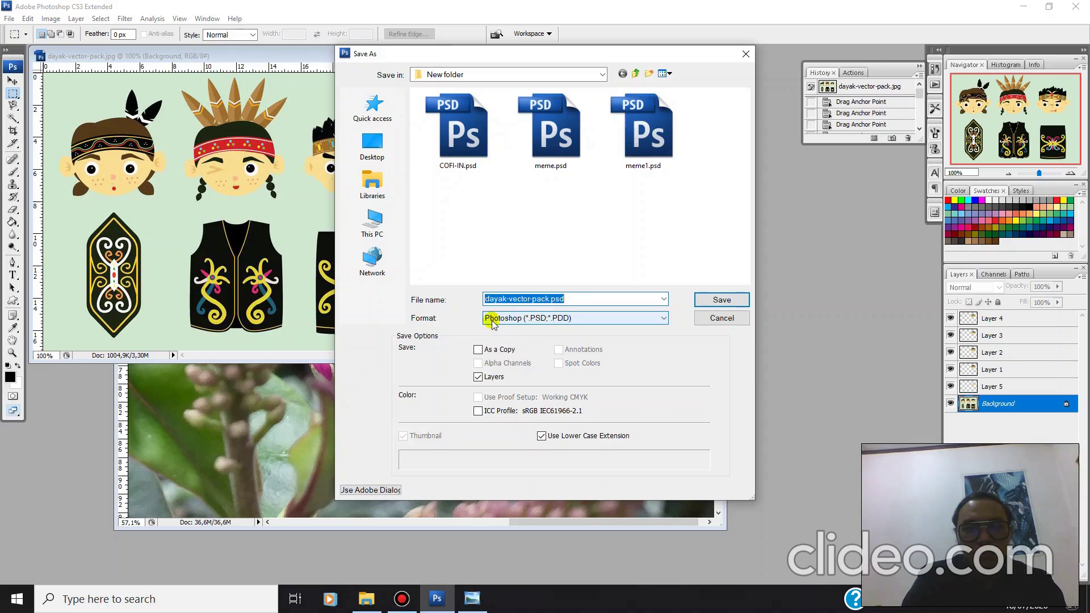
{"action": "left_click", "coordinate": [562, 319]}
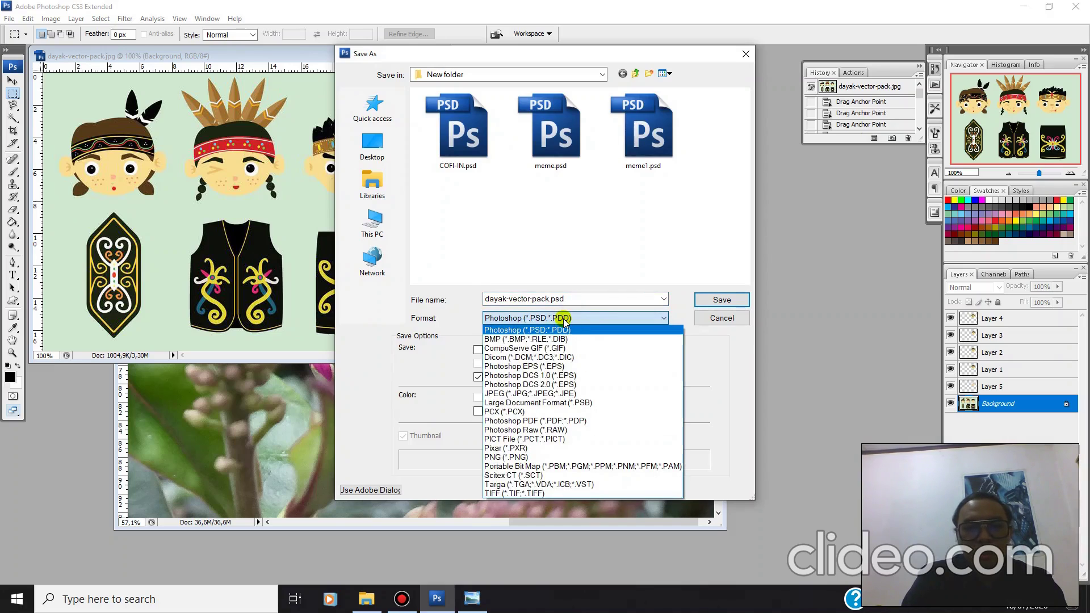
{"action": "left_click", "coordinate": [565, 319]}
Try BMP and JPEG as the save format for dayak-vector-pack, and finally set it to PNG.
{"action": "left_click", "coordinate": [571, 319]}
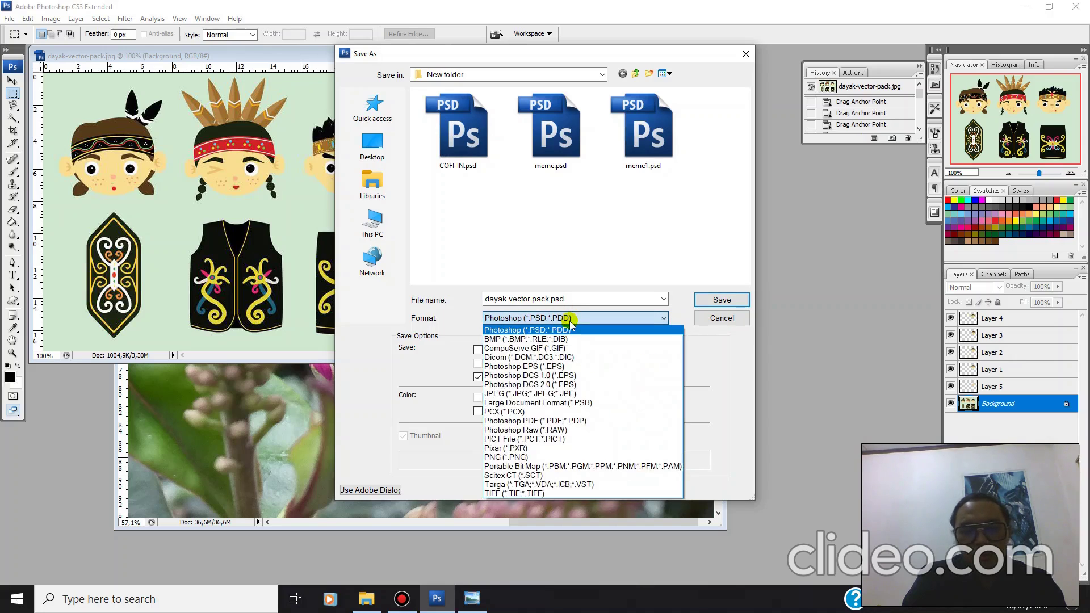
{"action": "left_click", "coordinate": [602, 339]}
{"action": "left_click", "coordinate": [580, 320]}
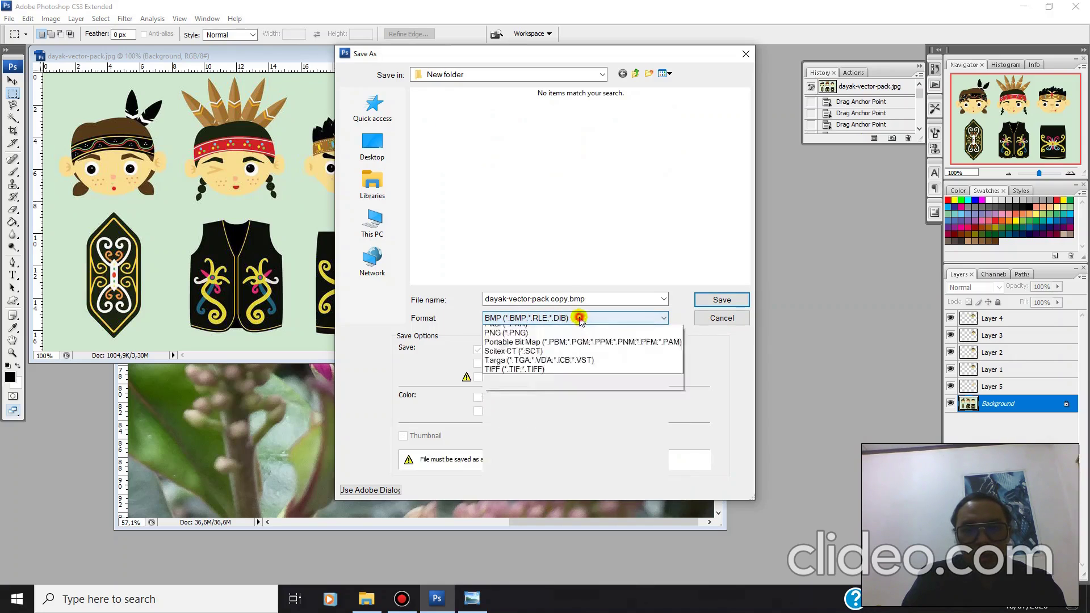
{"action": "left_click", "coordinate": [537, 381]}
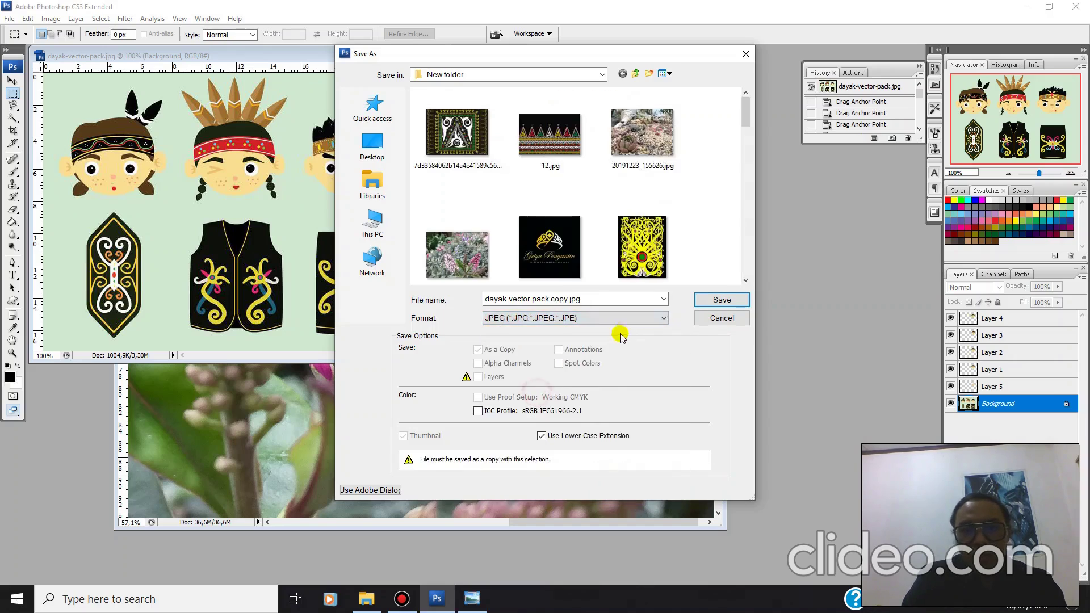
{"action": "left_click", "coordinate": [636, 318]}
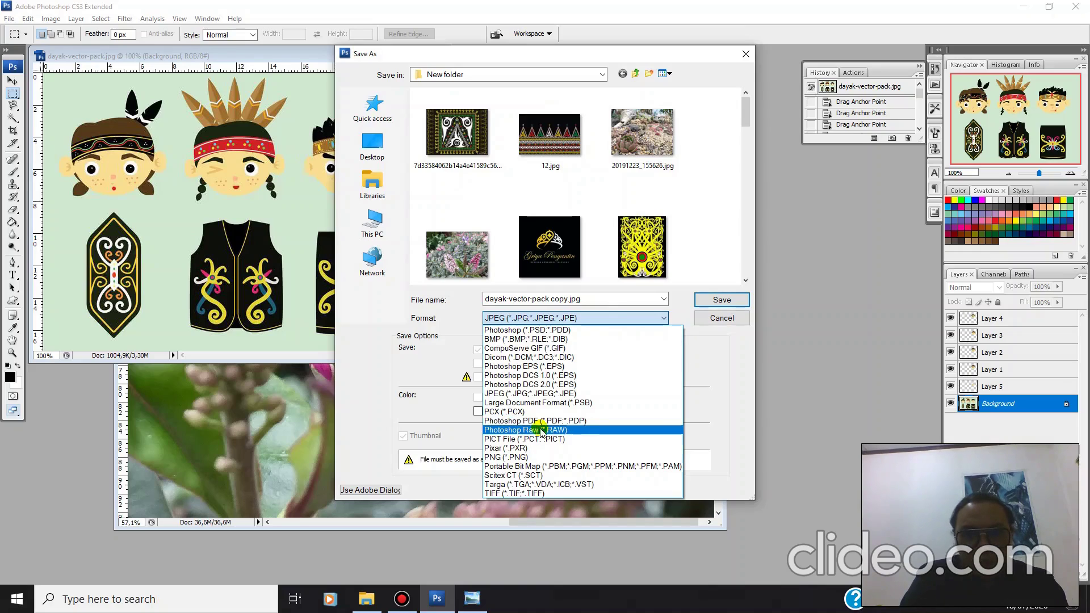
{"action": "left_click", "coordinate": [525, 457]}
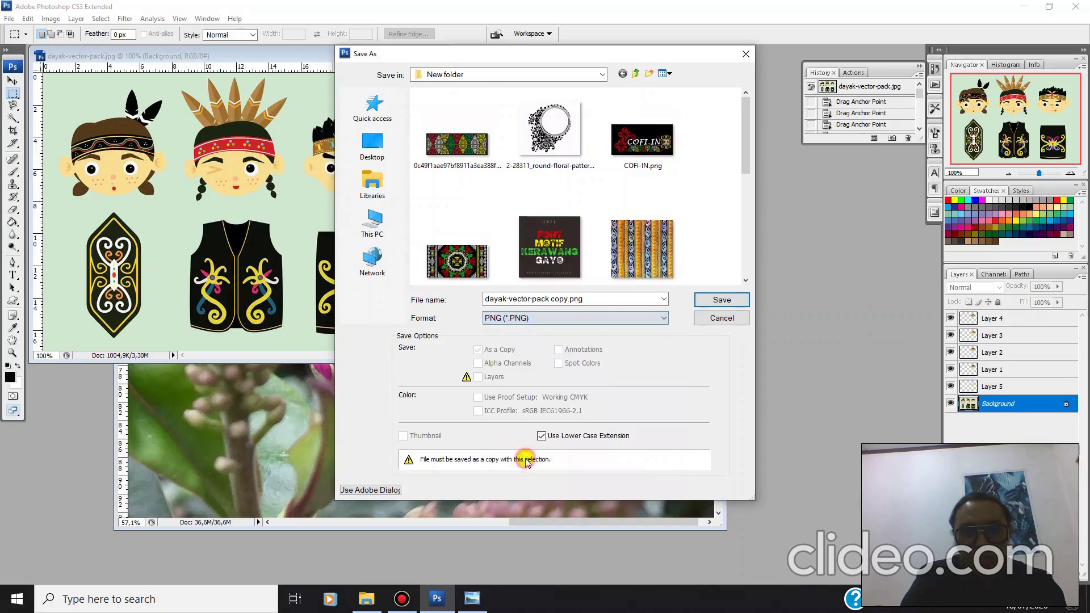
Try TIFF as the save format for dayak-vector-pack, and change it to JPEG.
{"action": "left_click", "coordinate": [587, 318]}
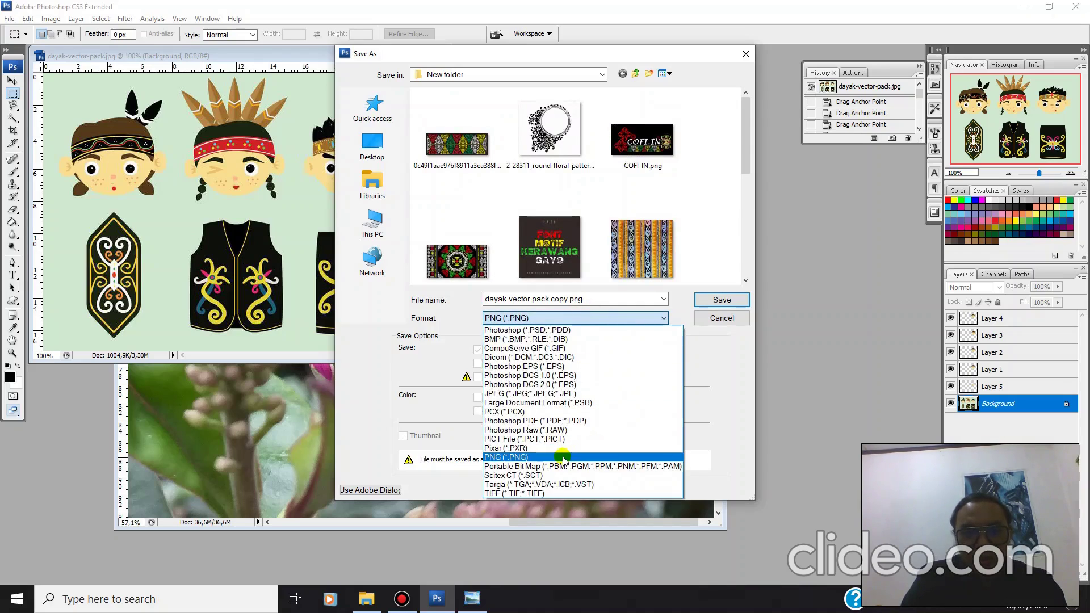
{"action": "left_click", "coordinate": [543, 494]}
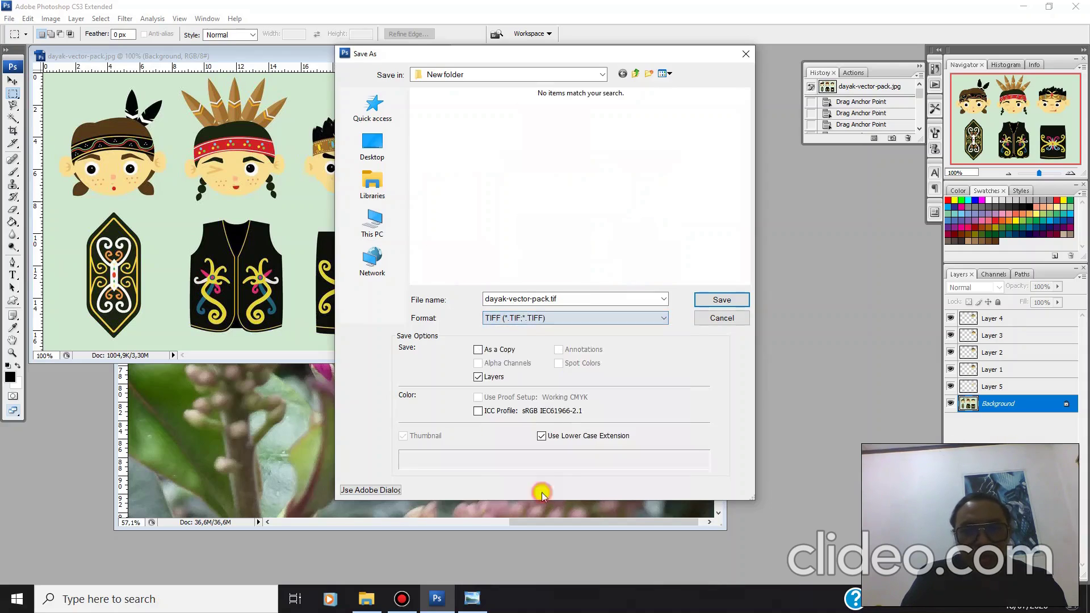
{"action": "left_click", "coordinate": [556, 320]}
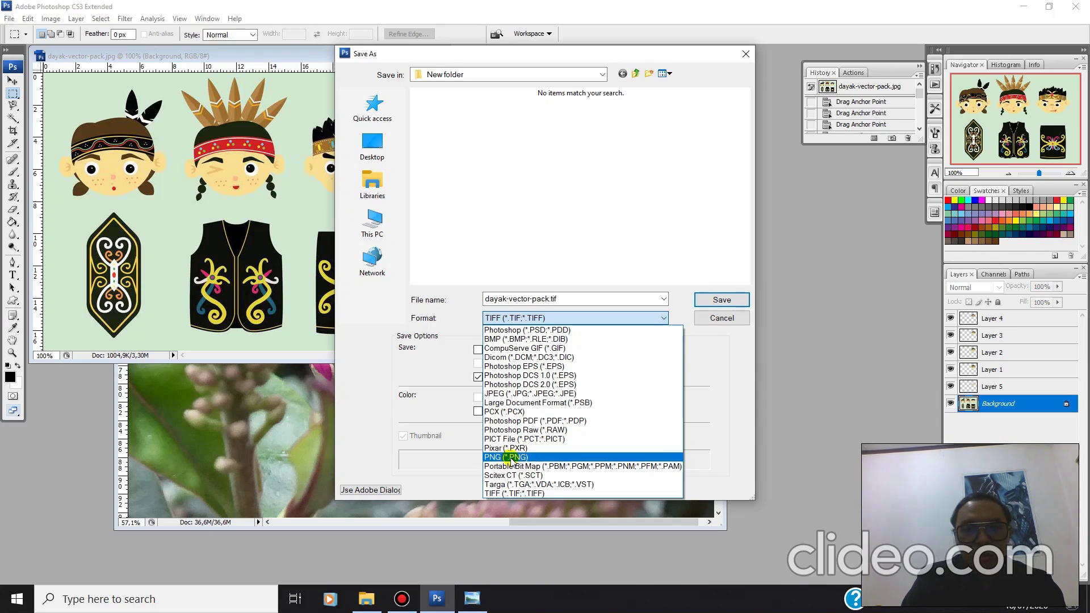
{"action": "left_click", "coordinate": [557, 394]}
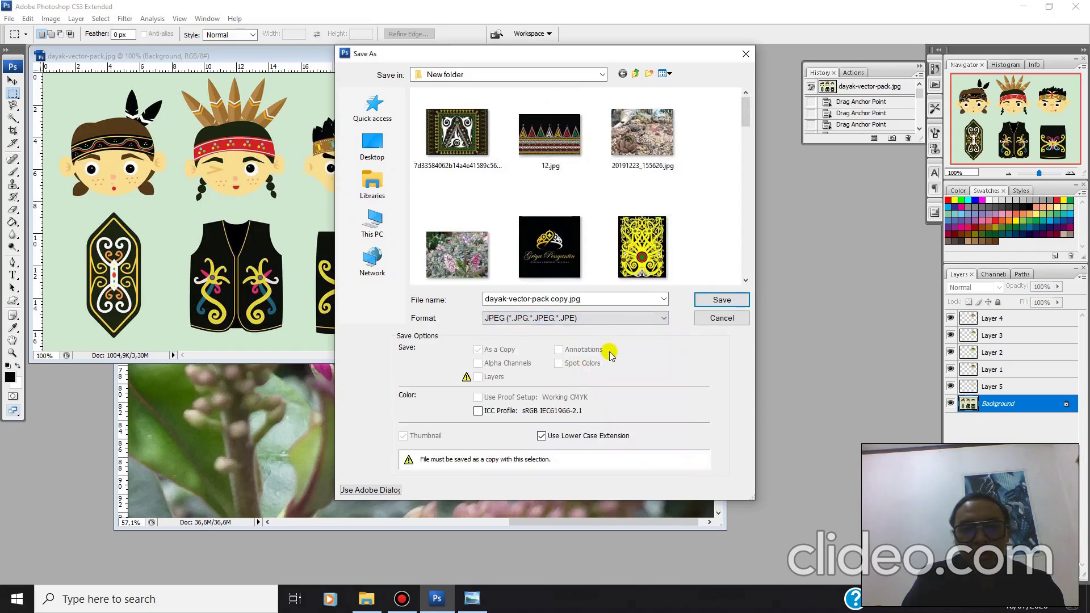
Try JPEG quality levels 0, 12, 8 and 6 for the dayak-vector-pack copy, and dismiss the JPEG options without saving.
{"action": "left_click", "coordinate": [720, 300]}
{"action": "left_click_drag", "start_coordinate": [567, 220], "coordinate": [479, 220]}
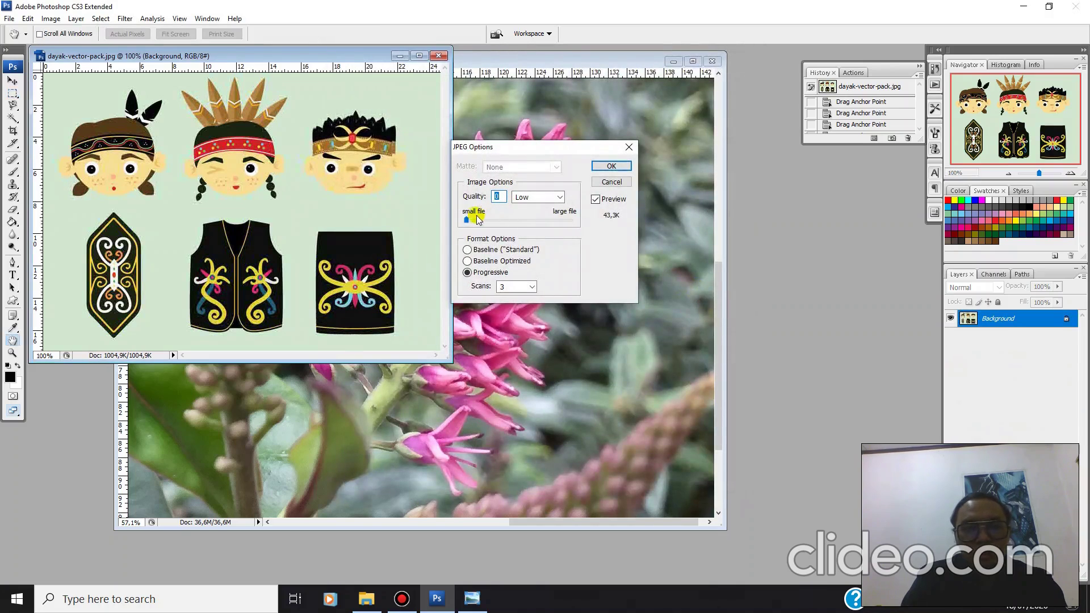
{"action": "left_click", "coordinate": [497, 197]}
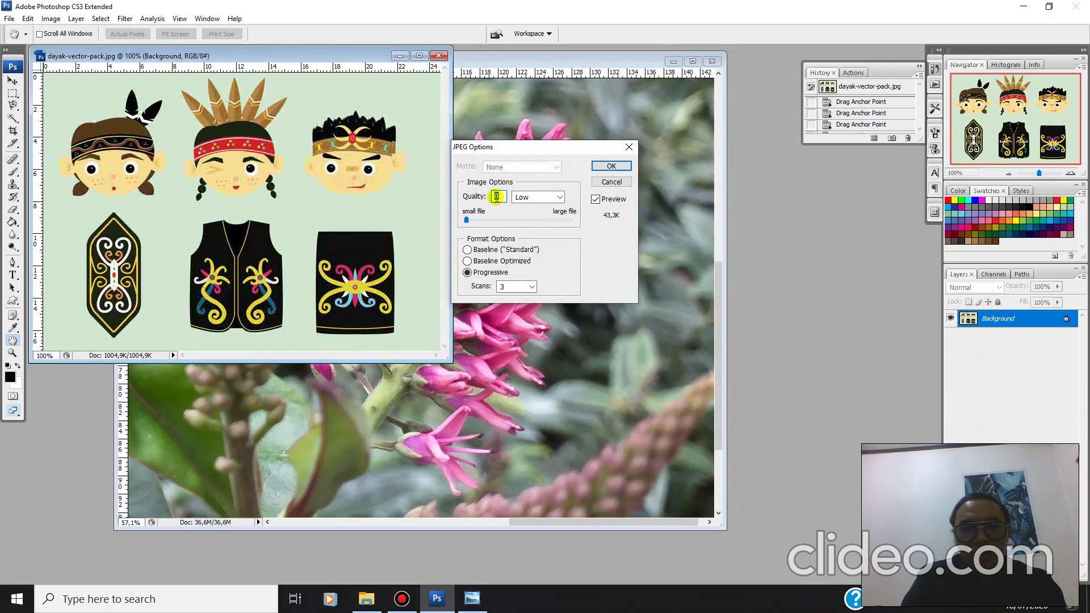
{"action": "left_click_drag", "start_coordinate": [469, 222], "coordinate": [602, 219]}
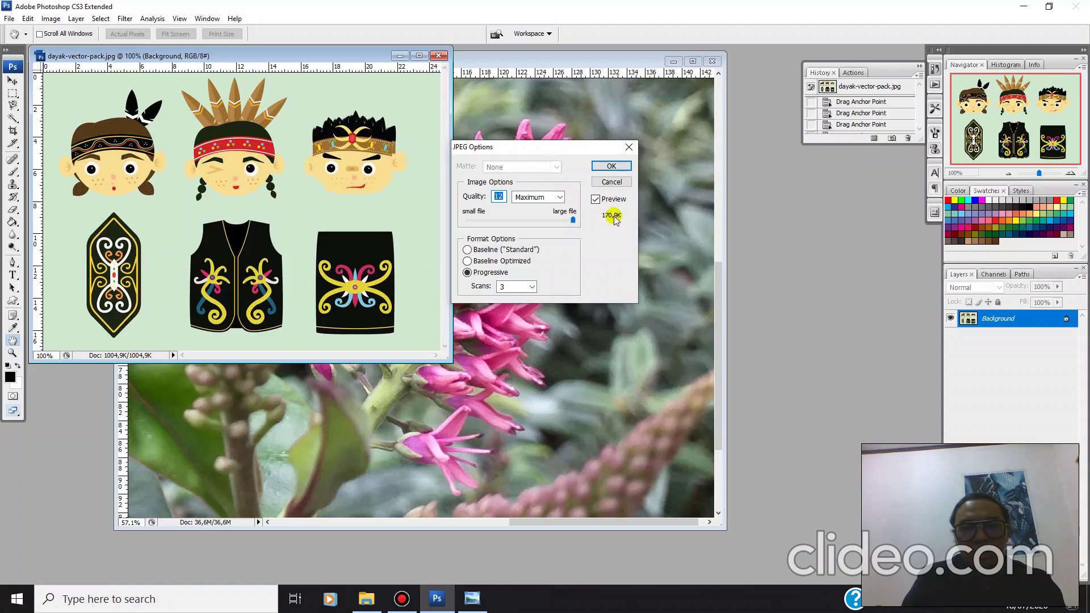
{"action": "left_click_drag", "start_coordinate": [575, 225], "coordinate": [535, 222]}
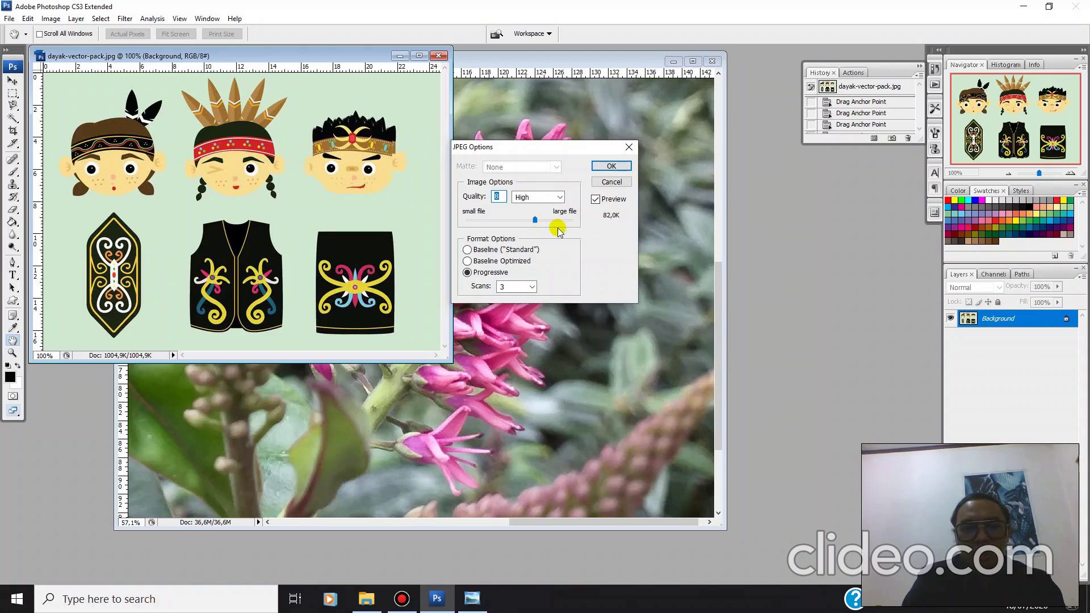
{"action": "mouse_move", "coordinate": [536, 220]}
{"action": "left_mouse_down"}
{"action": "mouse_move", "coordinate": [491, 223]}
{"action": "mouse_move", "coordinate": [518, 220]}
{"action": "left_mouse_up"}
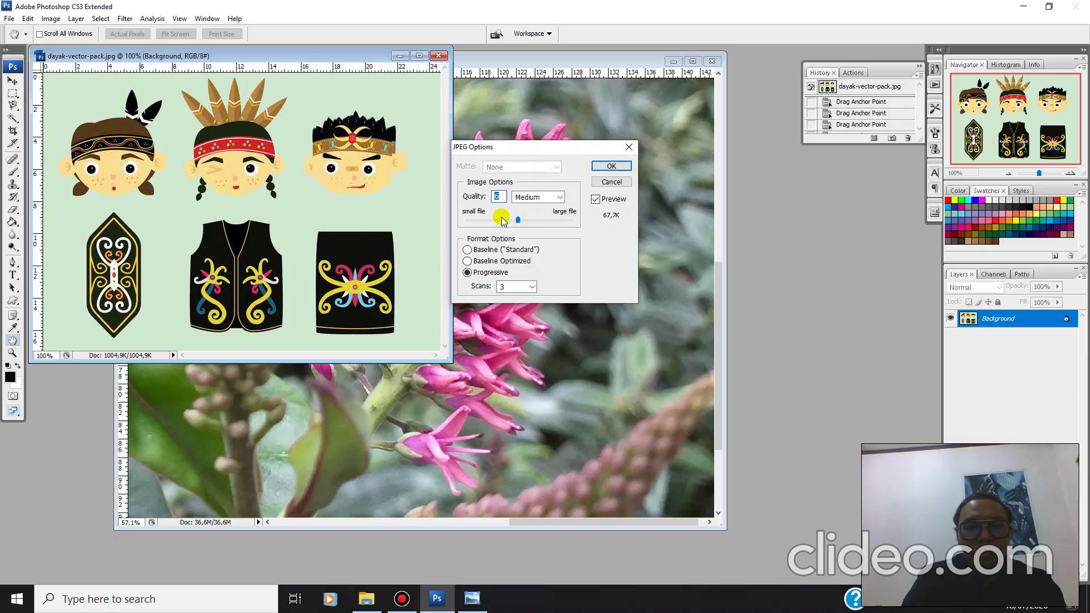
{"action": "left_click", "coordinate": [628, 147]}
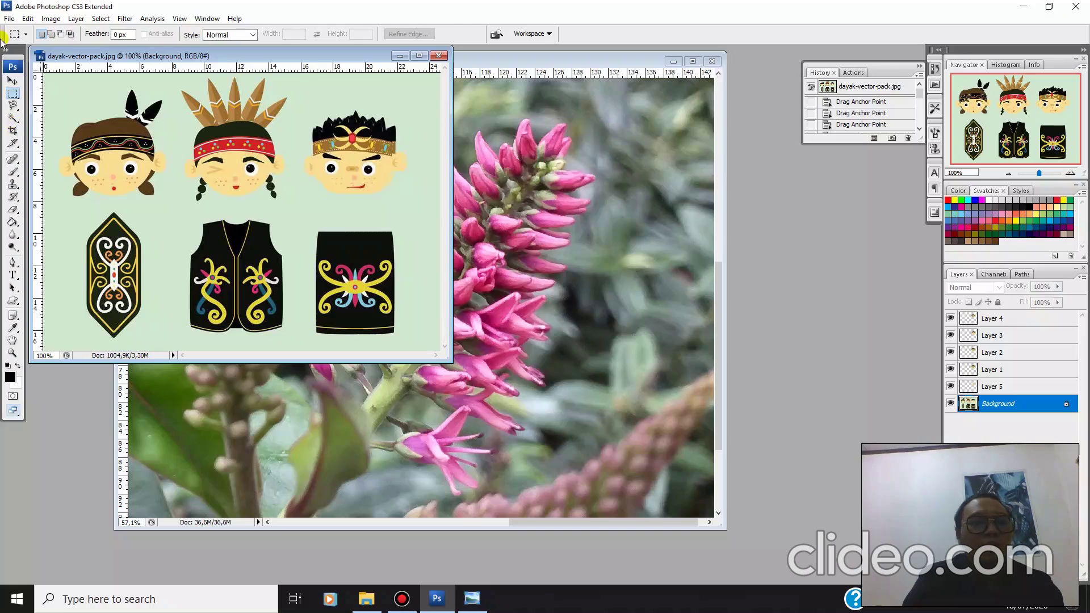
Save dayak-vector-pack as a PNG copy named dayak-vector-pack copy.png with interlacing set to None.
{"action": "left_click", "coordinate": [10, 18]}
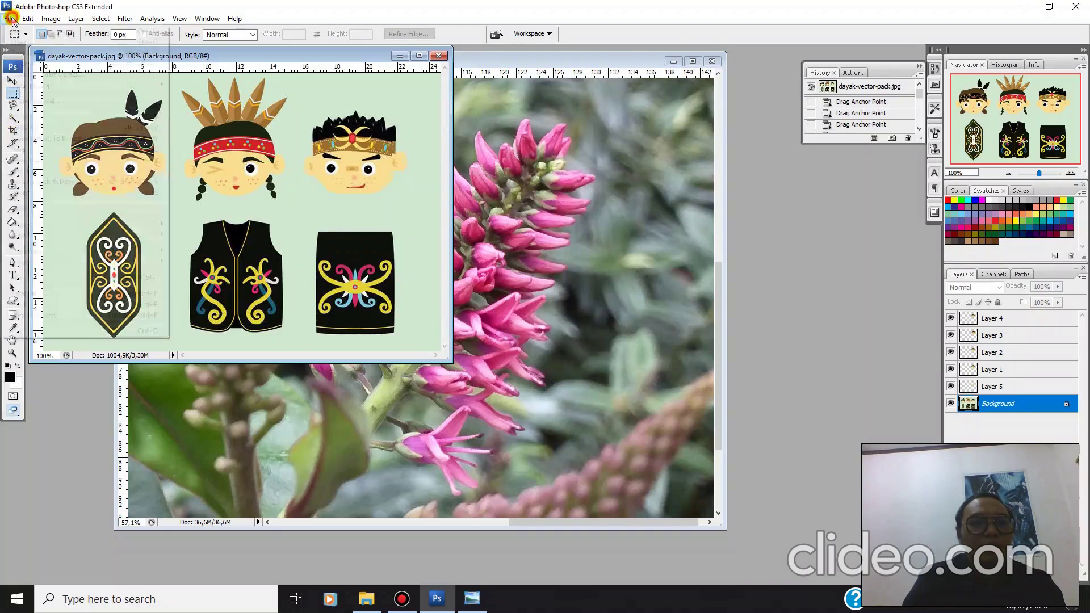
{"action": "left_click", "coordinate": [23, 160]}
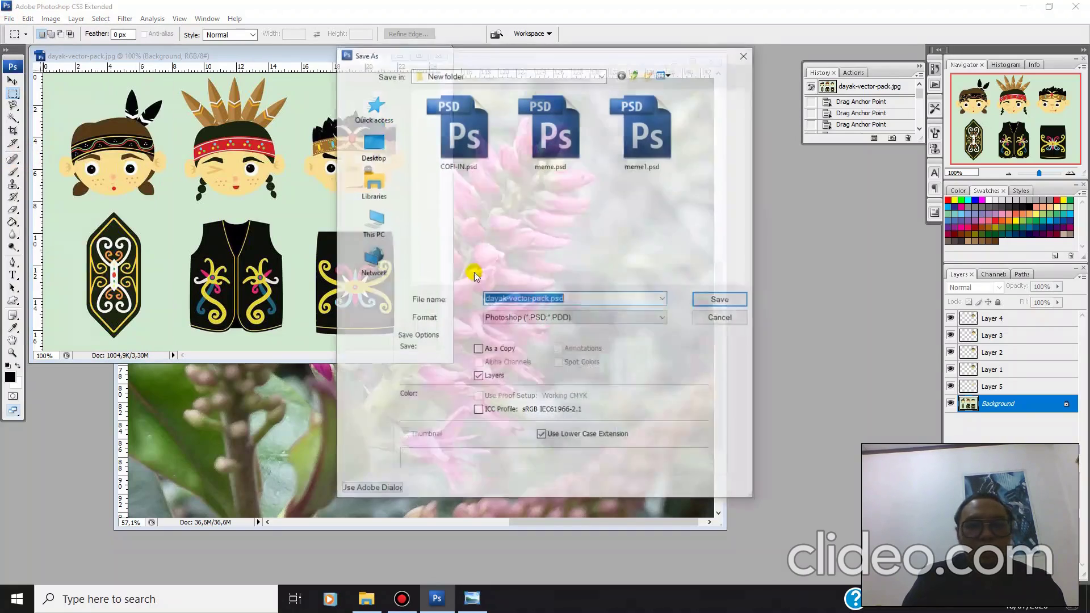
{"action": "left_click", "coordinate": [539, 318]}
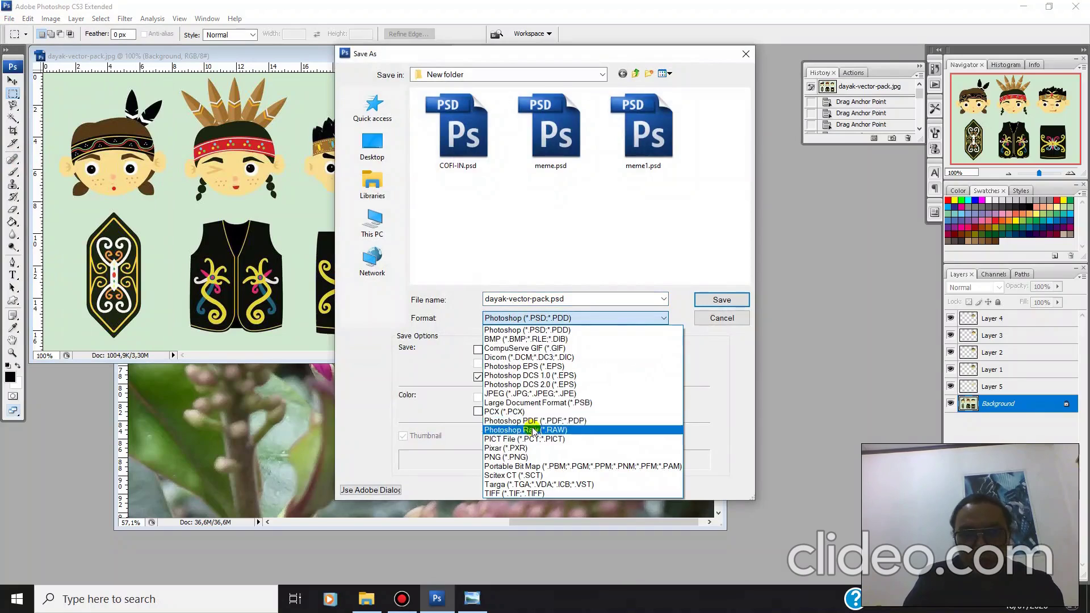
{"action": "left_click", "coordinate": [534, 457]}
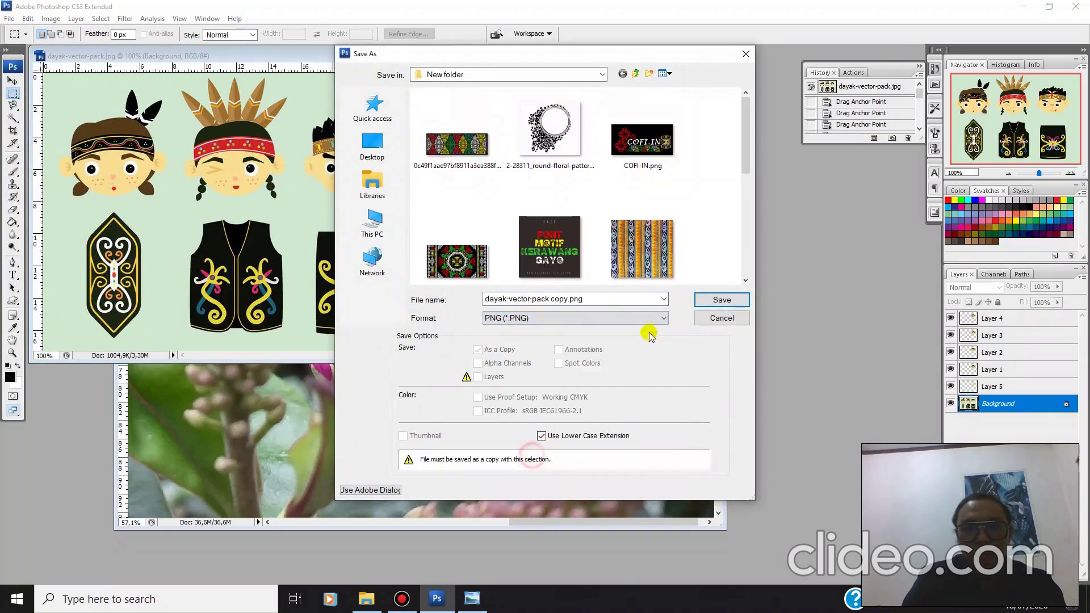
{"action": "left_click", "coordinate": [701, 300]}
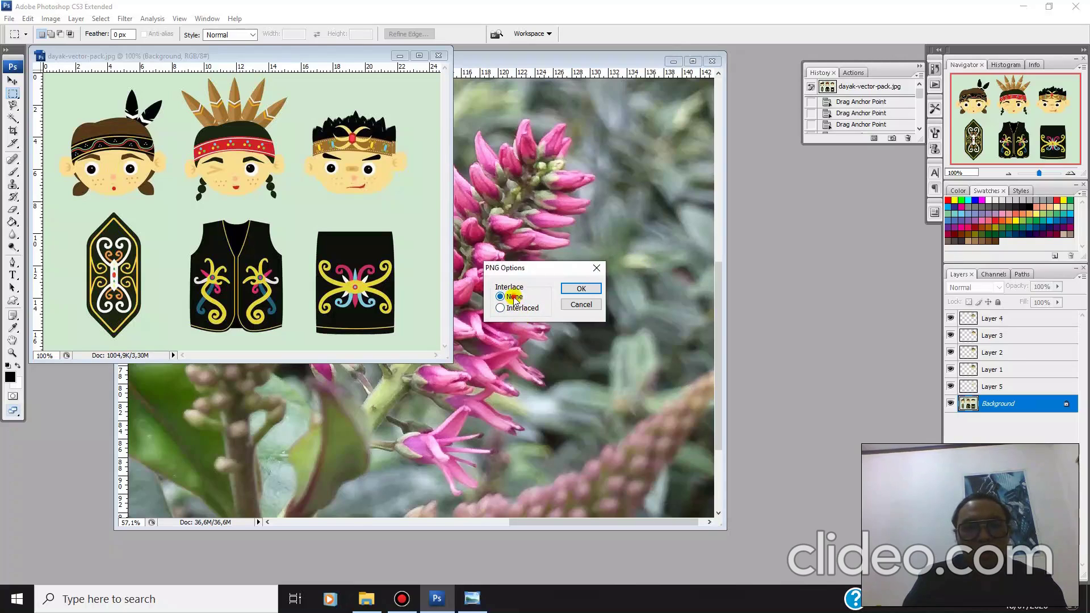
{"action": "left_click", "coordinate": [581, 289]}
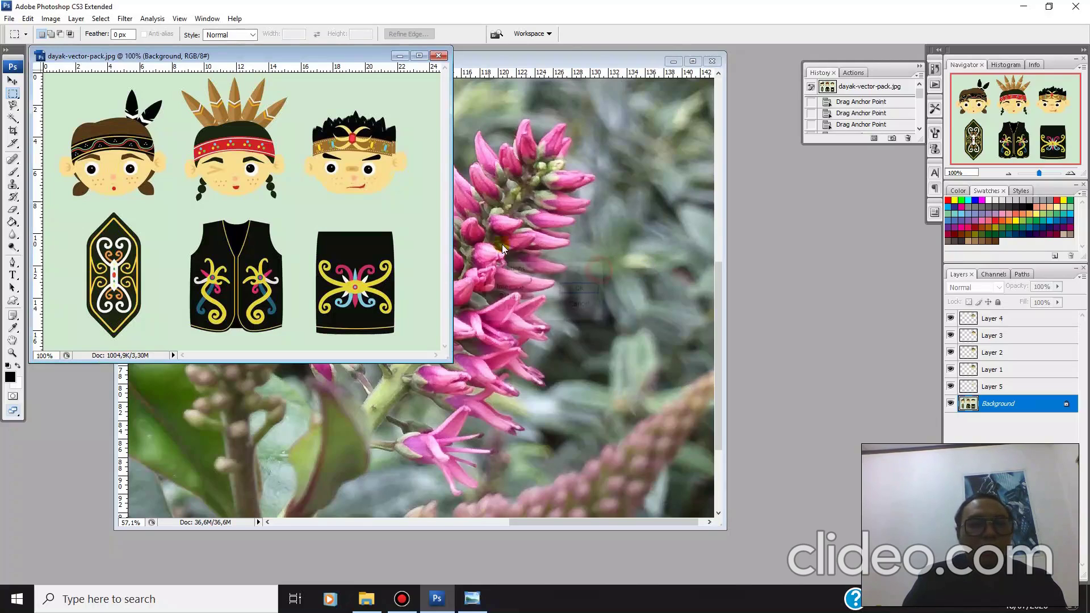
Start saving the image as dayak-vector-pack.pdf in Photoshop PDF format, proceeding to the Save Adobe PDF settings.
{"action": "left_click", "coordinate": [11, 19]}
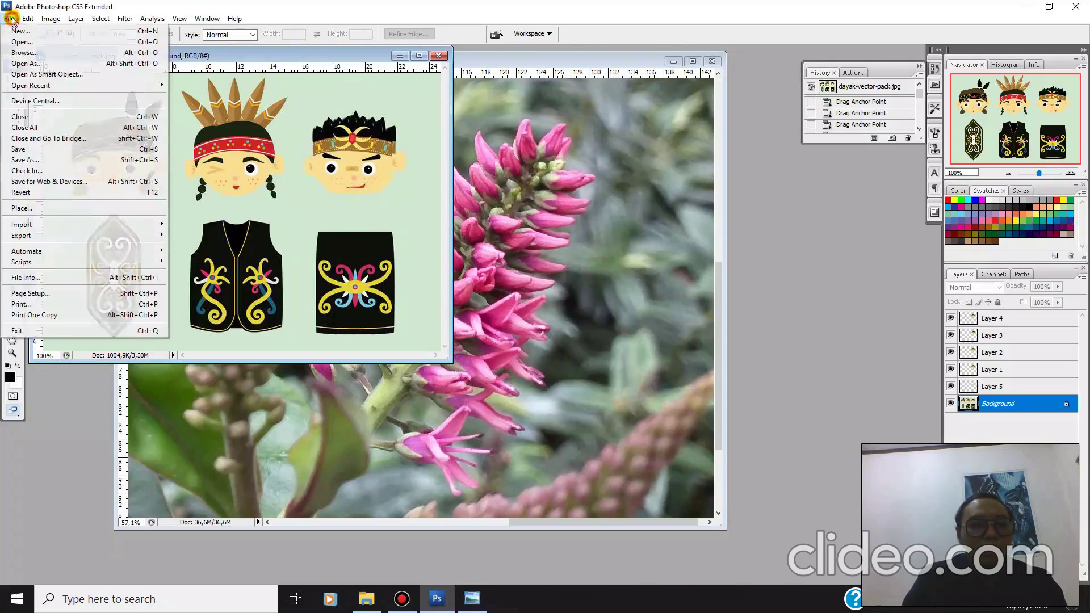
{"action": "left_click", "coordinate": [34, 161]}
{"action": "left_click", "coordinate": [516, 319]}
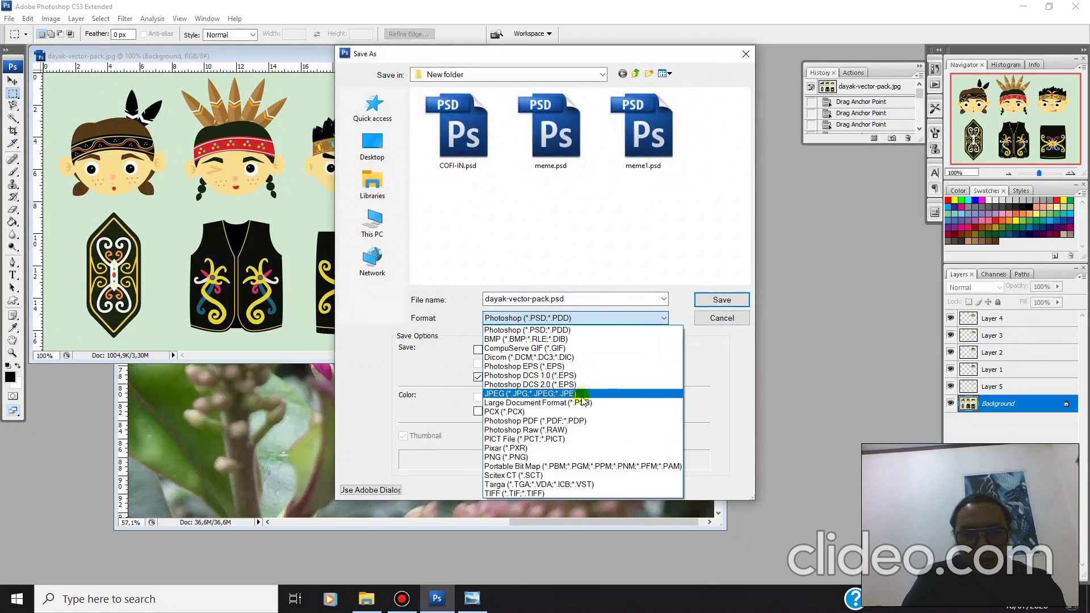
{"action": "left_click", "coordinate": [526, 421]}
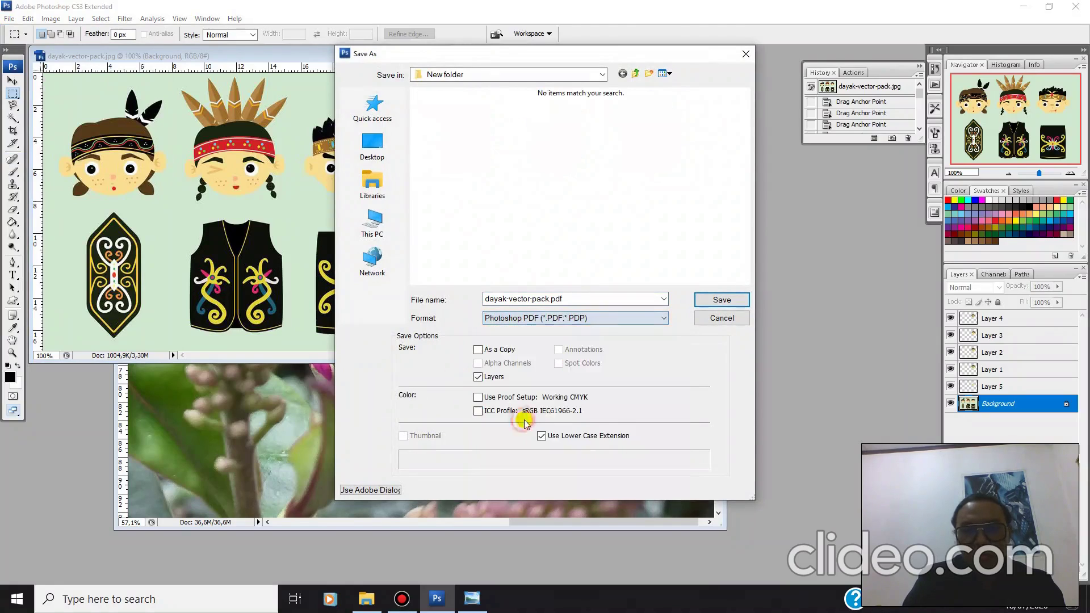
{"action": "left_click", "coordinate": [707, 299]}
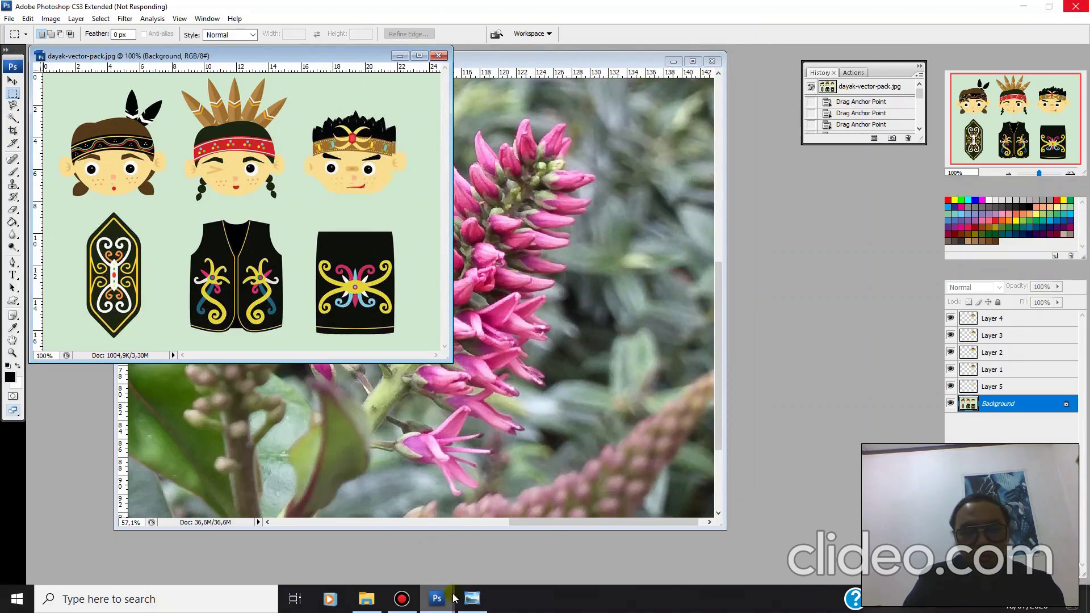
{"action": "mouse_move", "coordinate": [437, 599]}
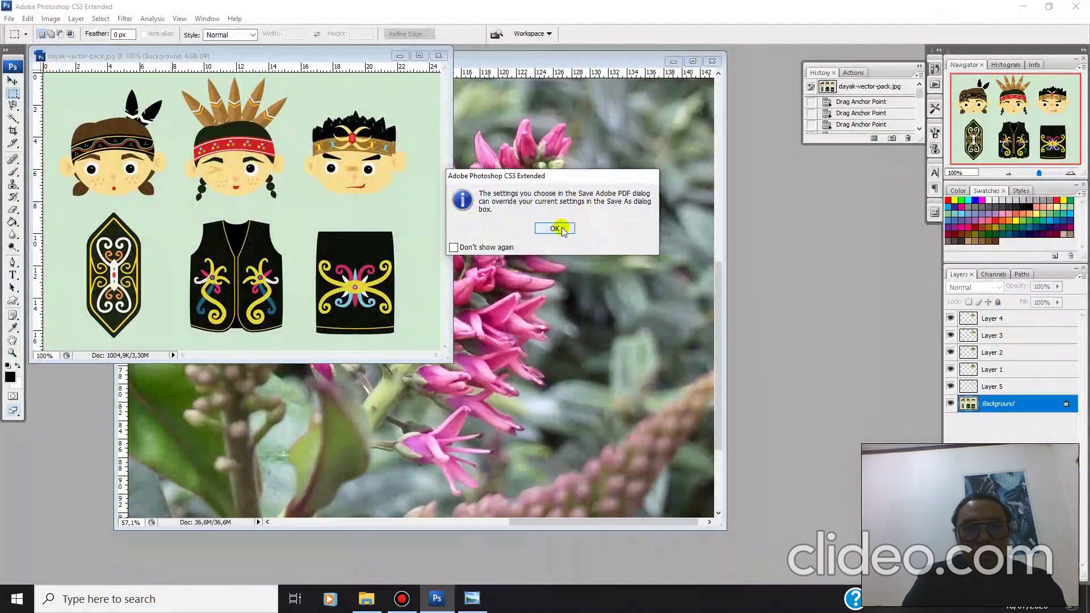
{"action": "left_click", "coordinate": [561, 228]}
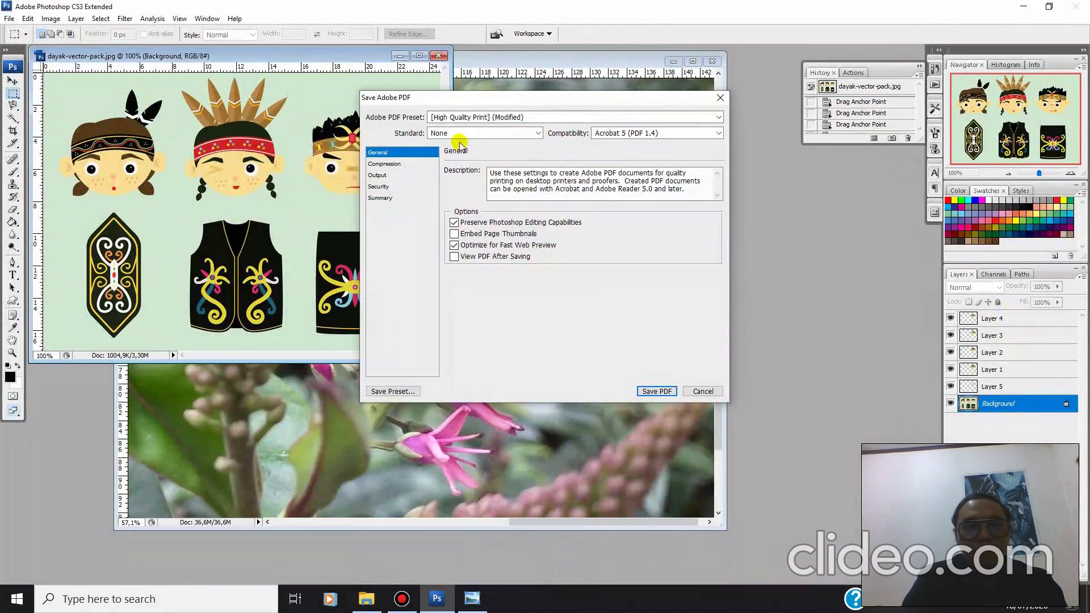
Examine the available Adobe PDF presets, standards and Acrobat compatibility versions without changing them.
{"action": "left_click", "coordinate": [492, 118]}
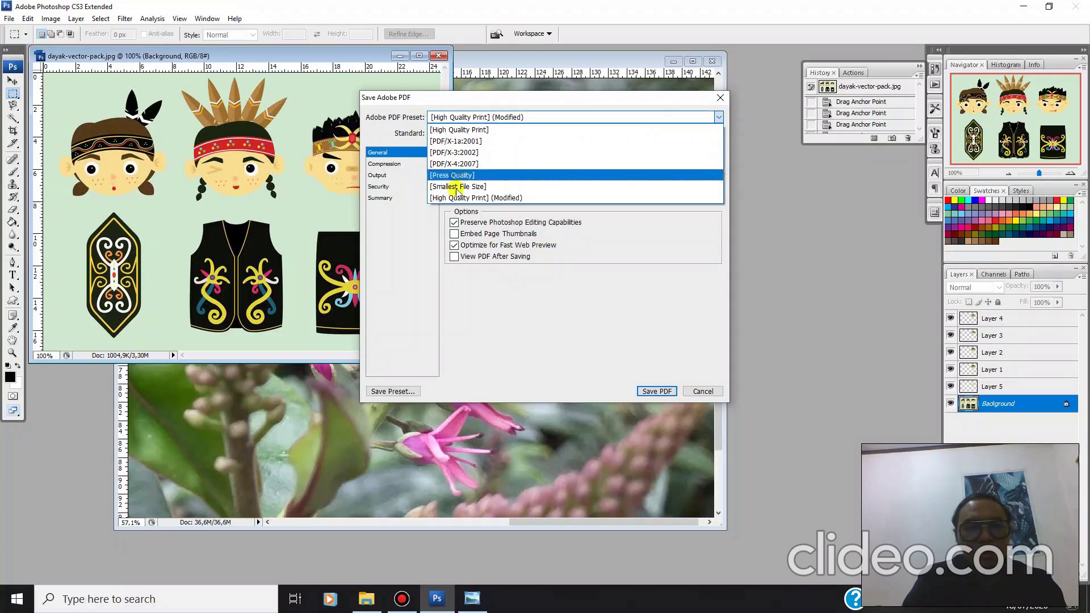
{"action": "left_click", "coordinate": [483, 117]}
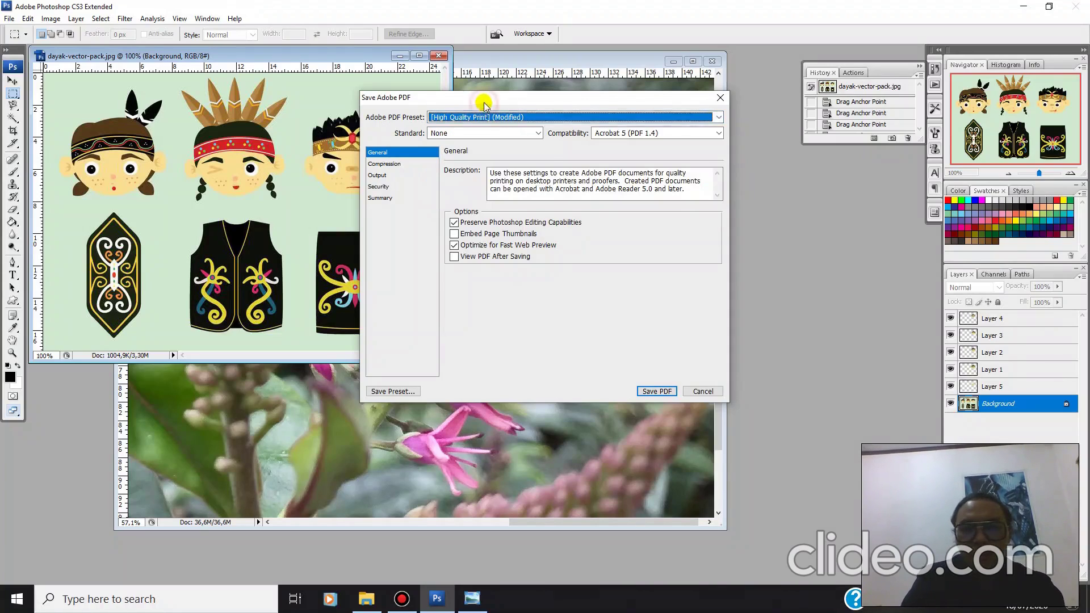
{"action": "left_click", "coordinate": [511, 133]}
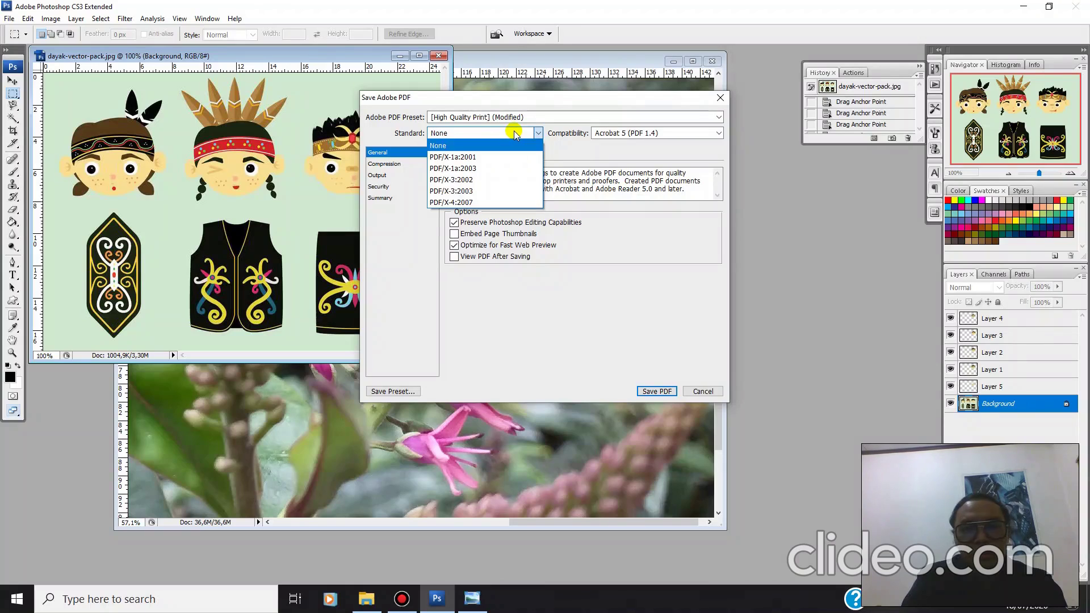
{"action": "left_click", "coordinate": [602, 133]}
{"action": "left_click", "coordinate": [602, 132]}
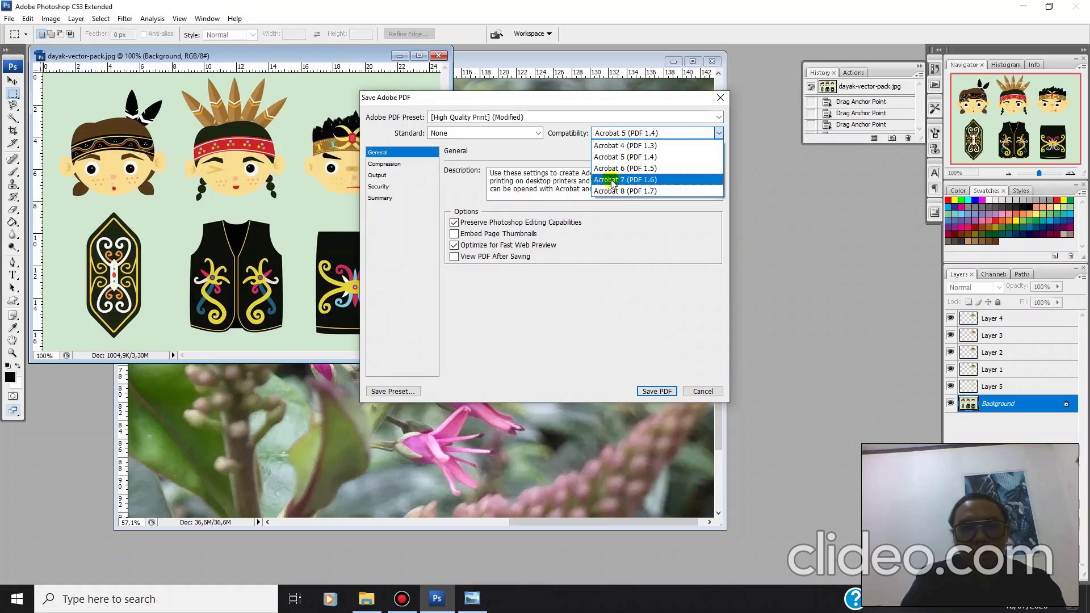
{"action": "left_click", "coordinate": [568, 149]}
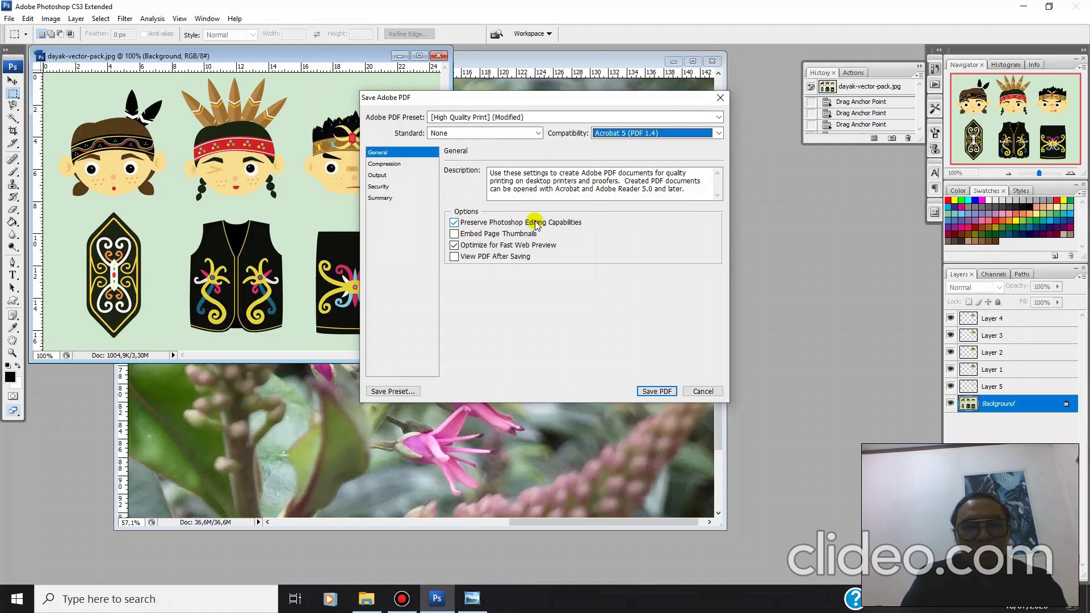
Turn Preserve Photoshop Editing Capabilities off and back on, and cancel the PDF save.
{"action": "left_click", "coordinate": [455, 223]}
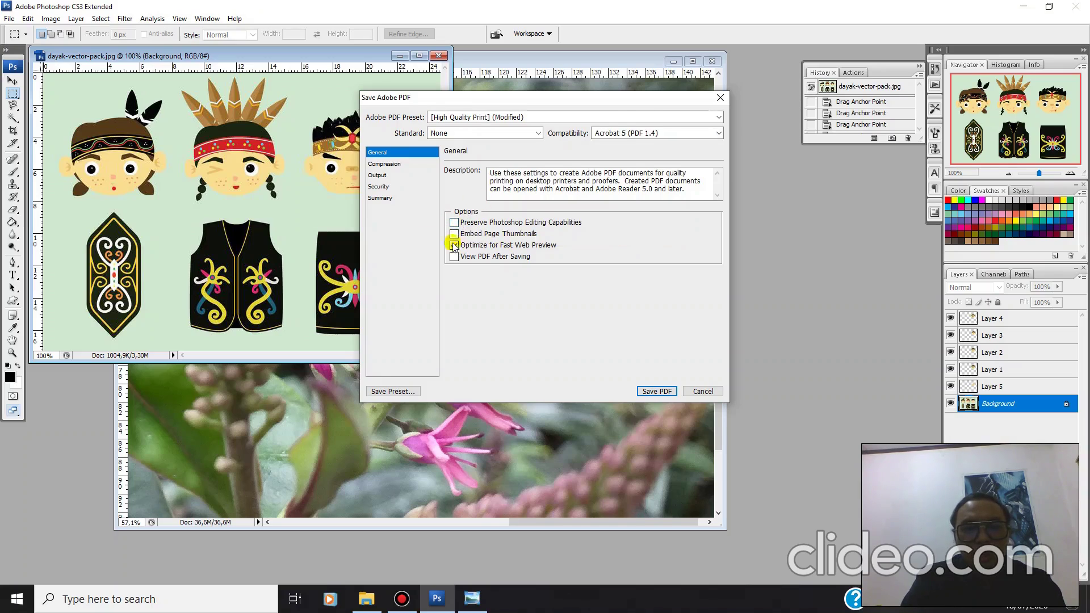
{"action": "left_click", "coordinate": [568, 222]}
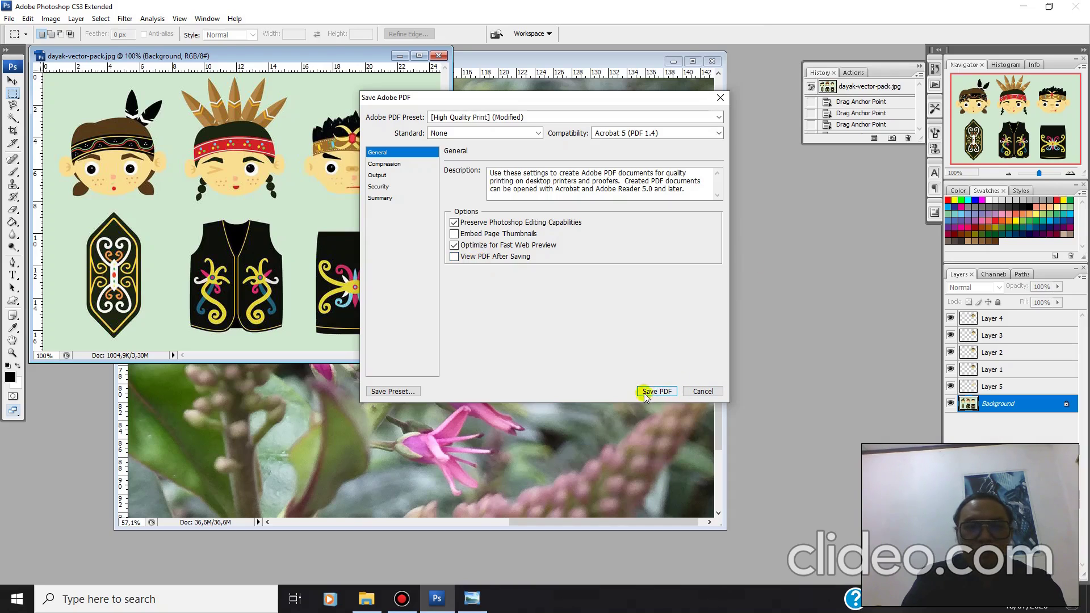
{"action": "left_click", "coordinate": [703, 391]}
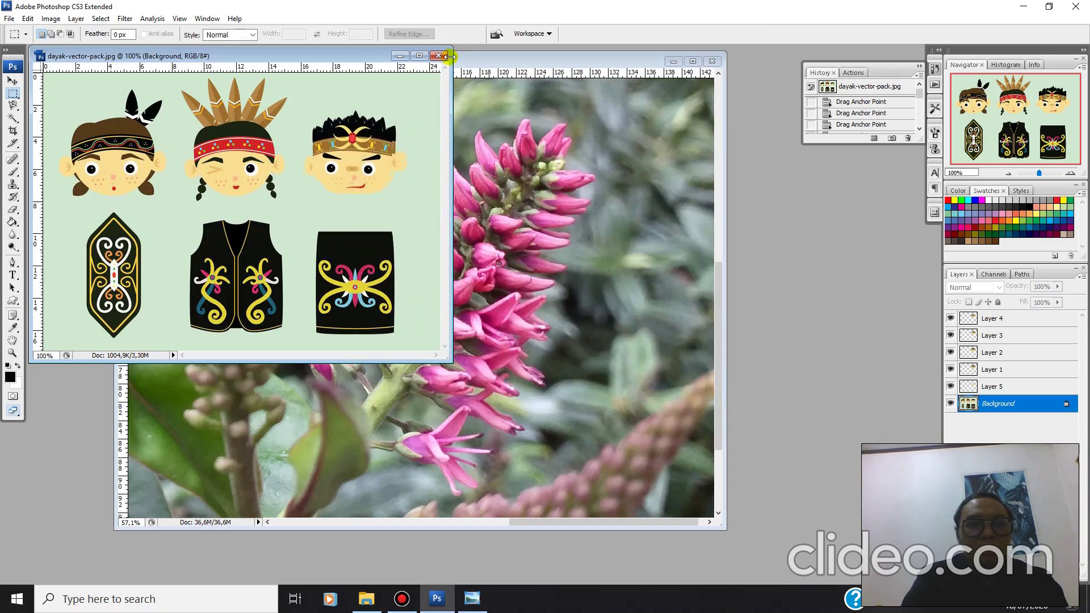
Bring the flower photo 20191223_164543.jpg to the front, fit it on screen, and shift its window further over dayak-vector-pack.jpg.
{"action": "left_click", "coordinate": [520, 55]}
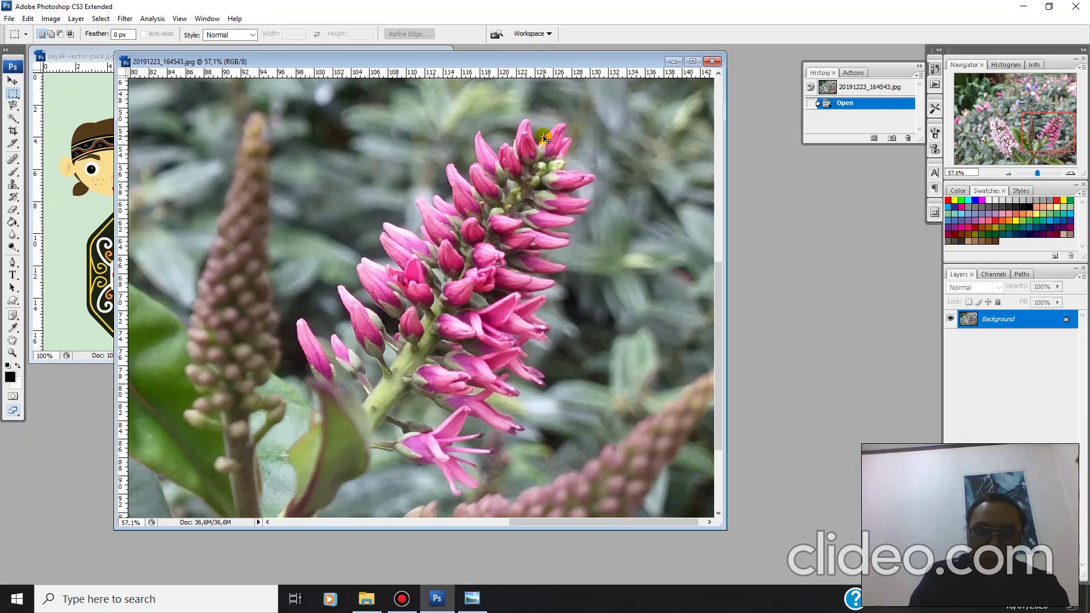
{"action": "key", "text": "ctrl+0"}
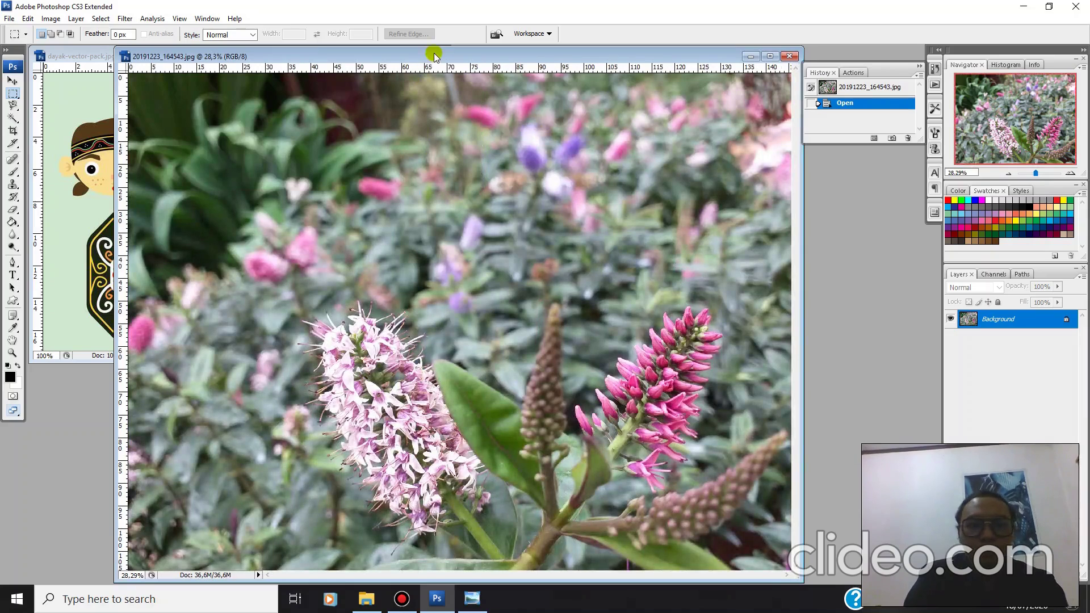
{"action": "left_click_drag", "start_coordinate": [430, 54], "coordinate": [391, 50]}
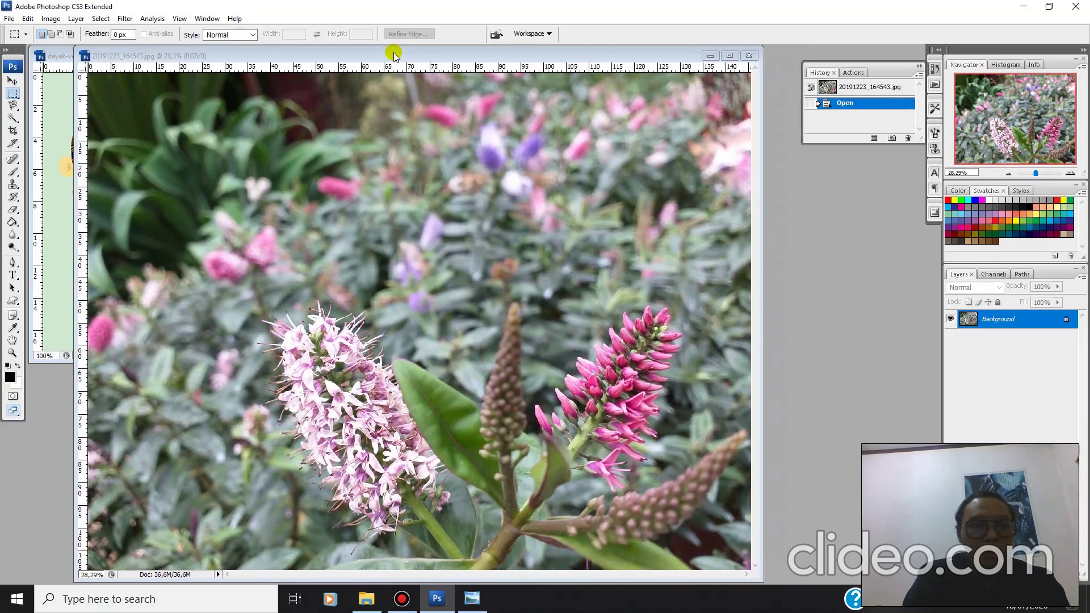
Convert the flower photo 20191223_164543.jpg to CMYK Color mode.
{"action": "left_click", "coordinate": [62, 22]}
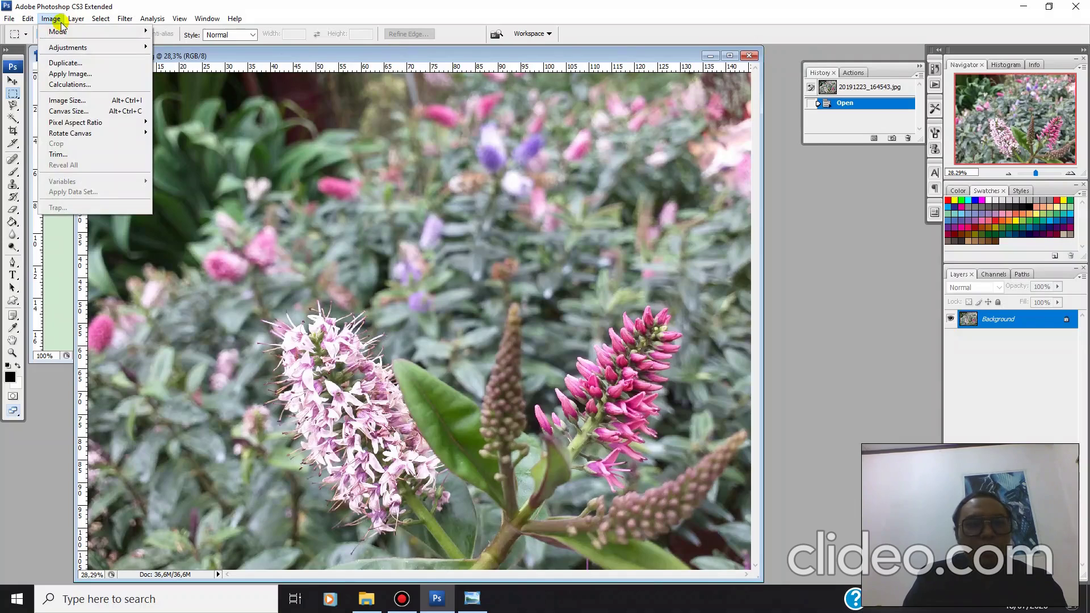
{"action": "mouse_move", "coordinate": [63, 29]}
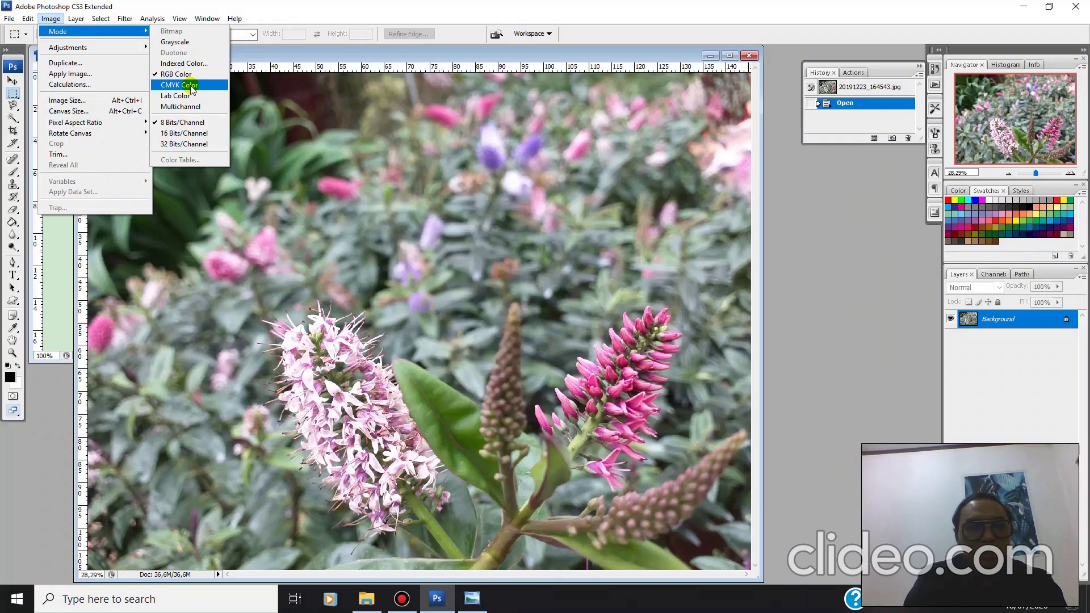
{"action": "left_click", "coordinate": [193, 86]}
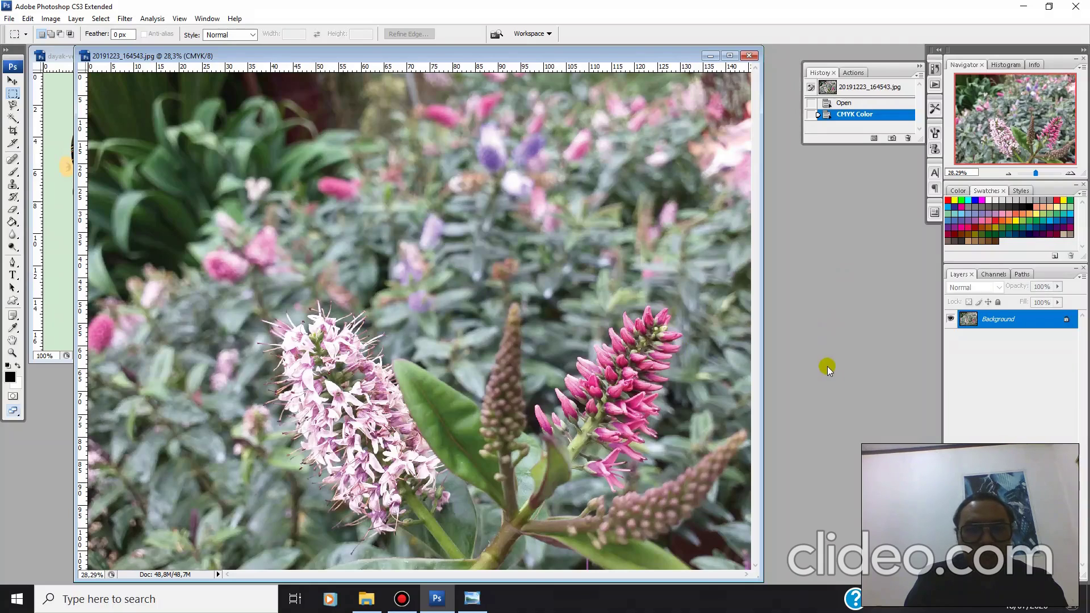
Repeatedly undo and redo the CMYK conversion to compare the photo's colors in both modes, leaving it in RGB.
{"action": "key", "text": "ctrl+z"}
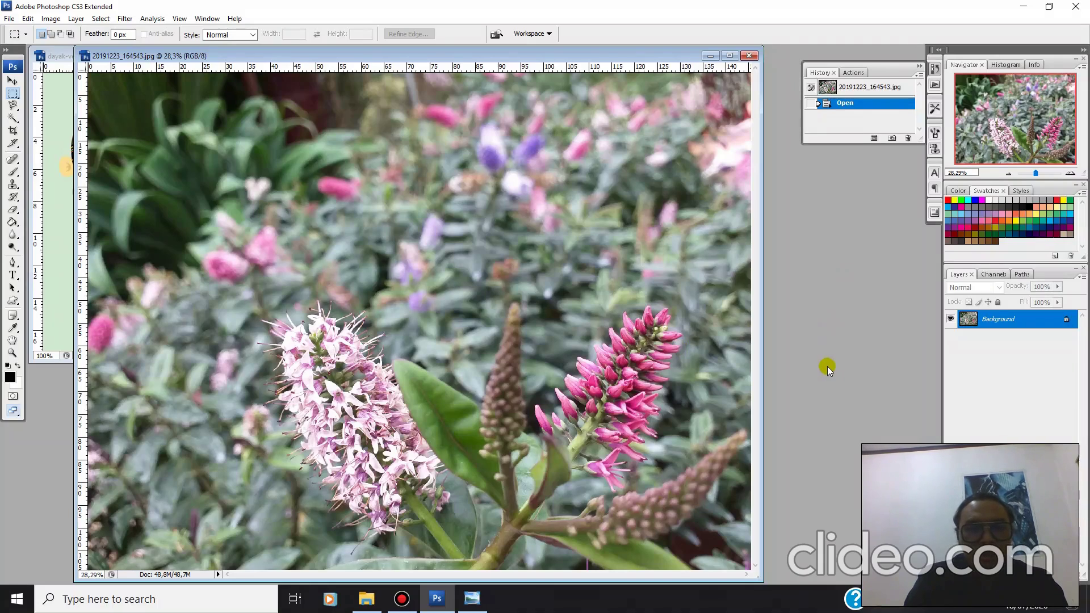
{"action": "key", "text": "ctrl+z"}
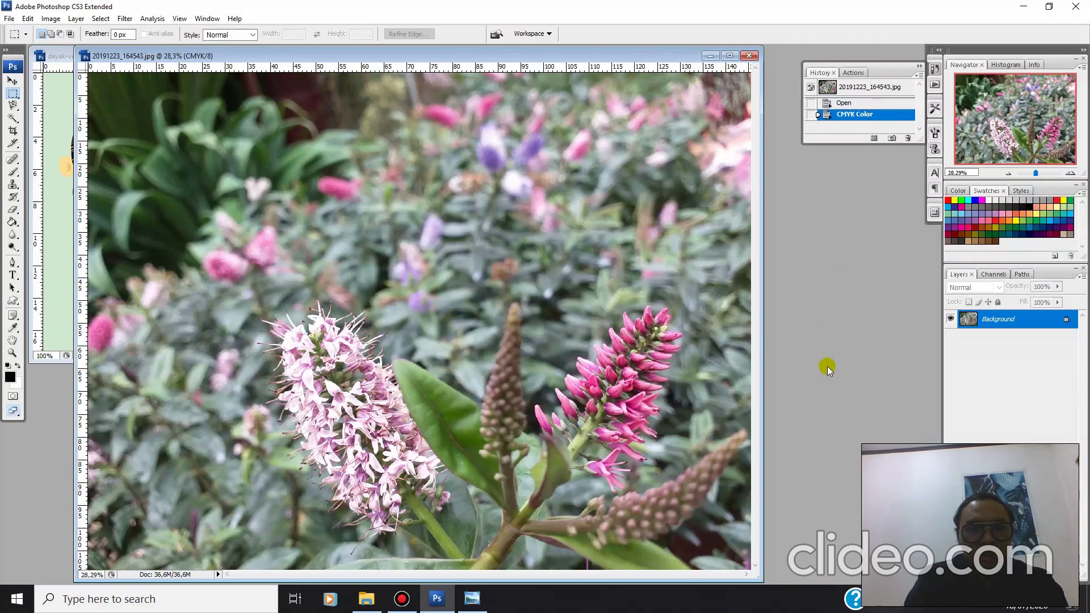
{"action": "key", "text": "ctrl+z"}
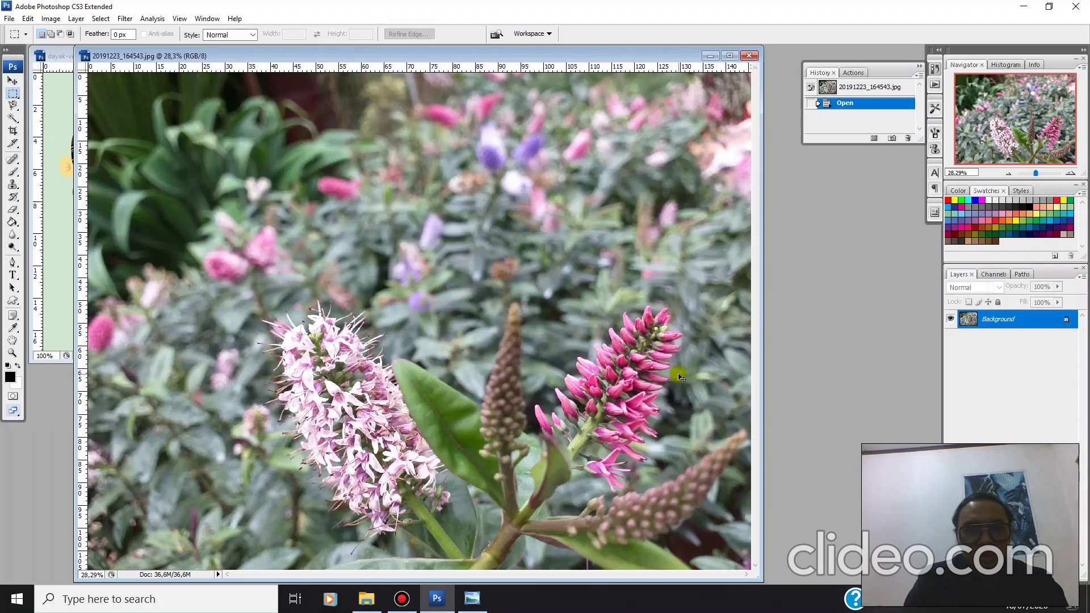
{"action": "key", "text": "ctrl+z"}
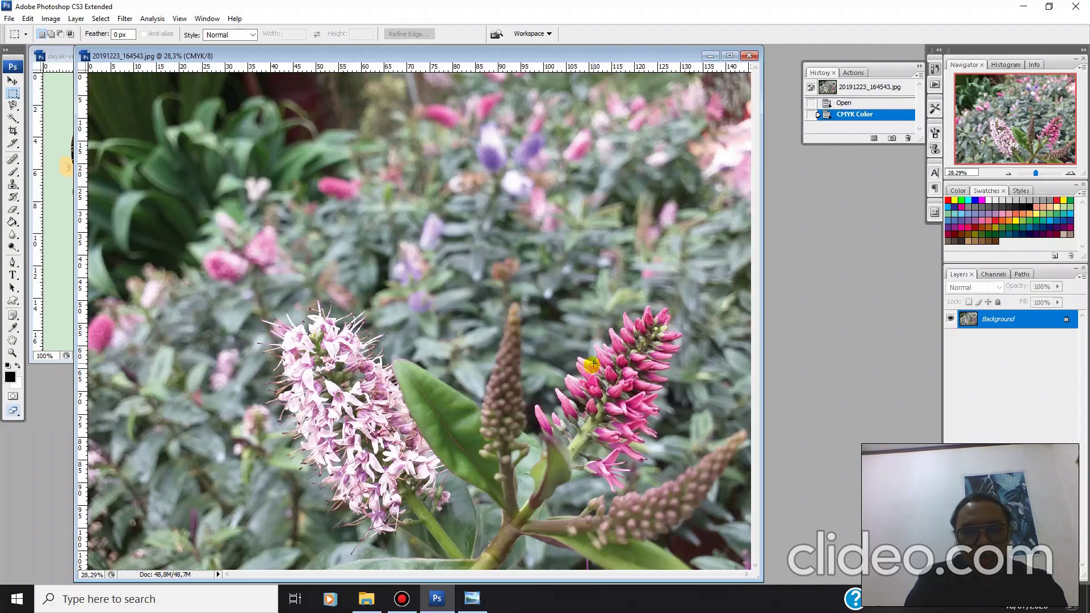
{"action": "key", "text": "ctrl+z"}
{"action": "key", "text": "ctrl+z"}
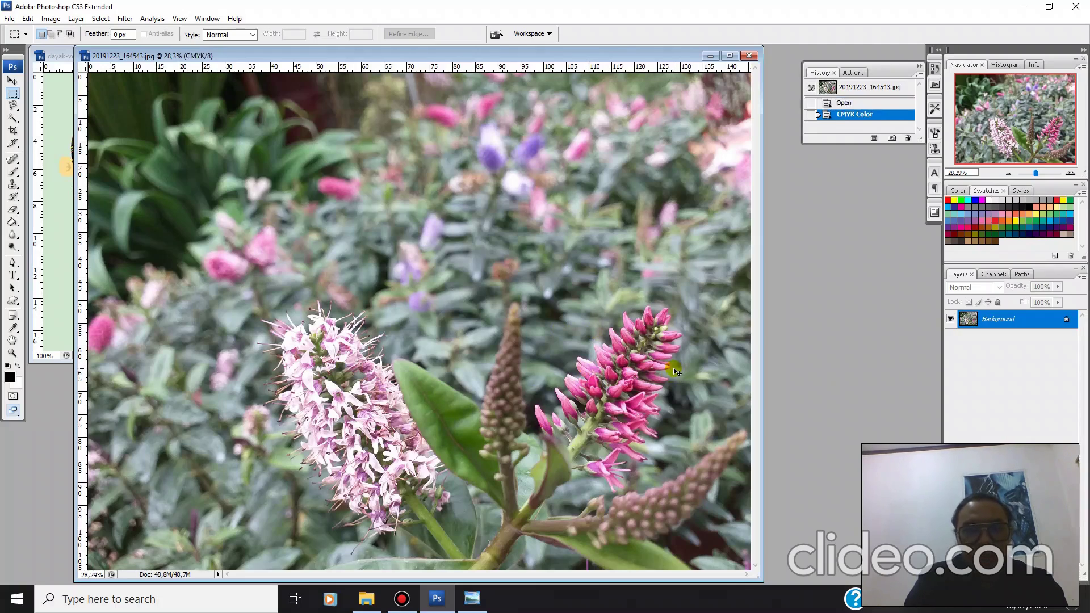
{"action": "key", "text": "ctrl+z"}
{"action": "key", "text": "ctrl+z"}
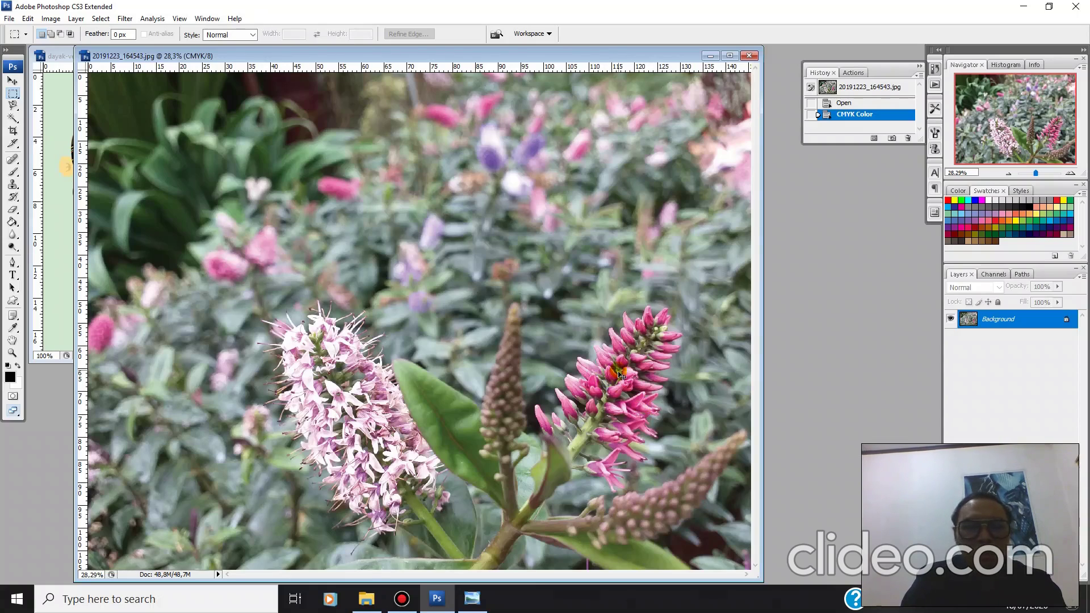
{"action": "key", "text": "ctrl+z"}
{"action": "key", "text": "ctrl+z"}
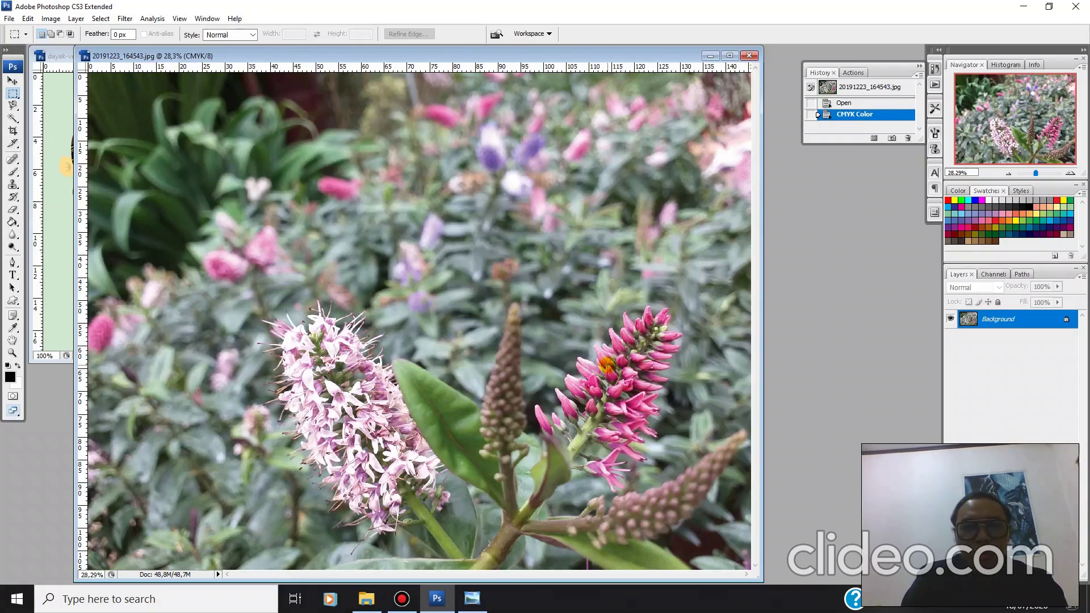
{"action": "key", "text": "ctrl+z"}
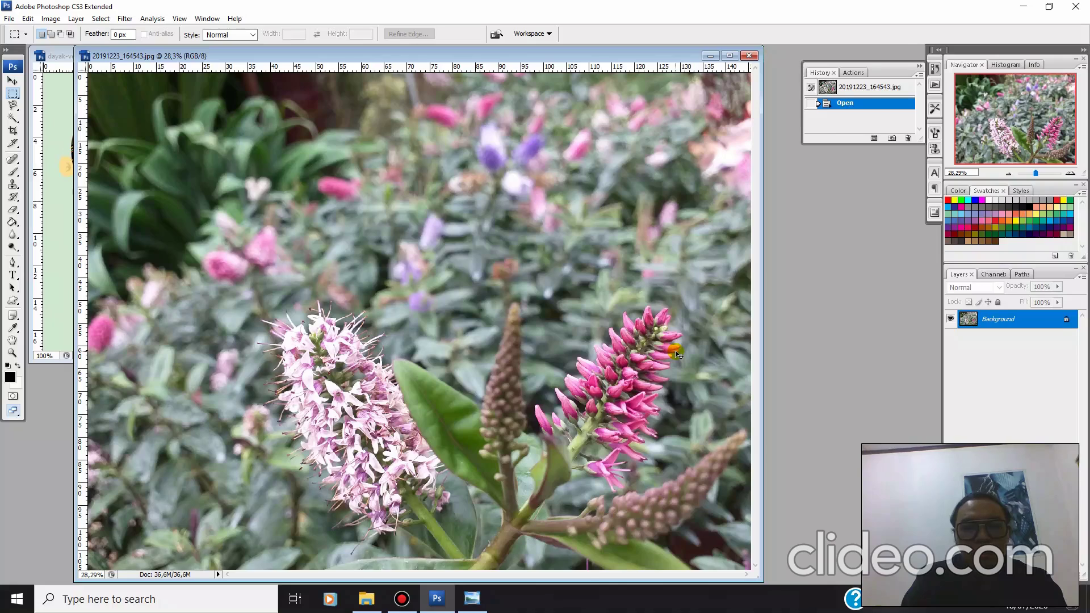
{"action": "key", "text": "ctrl+z"}
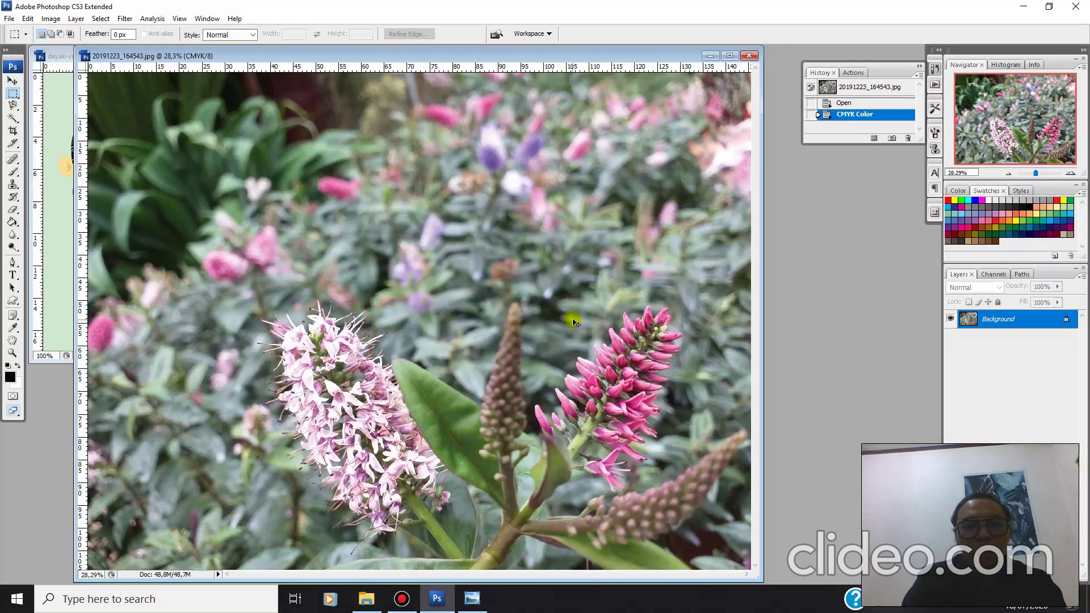
{"action": "key", "text": "ctrl+z"}
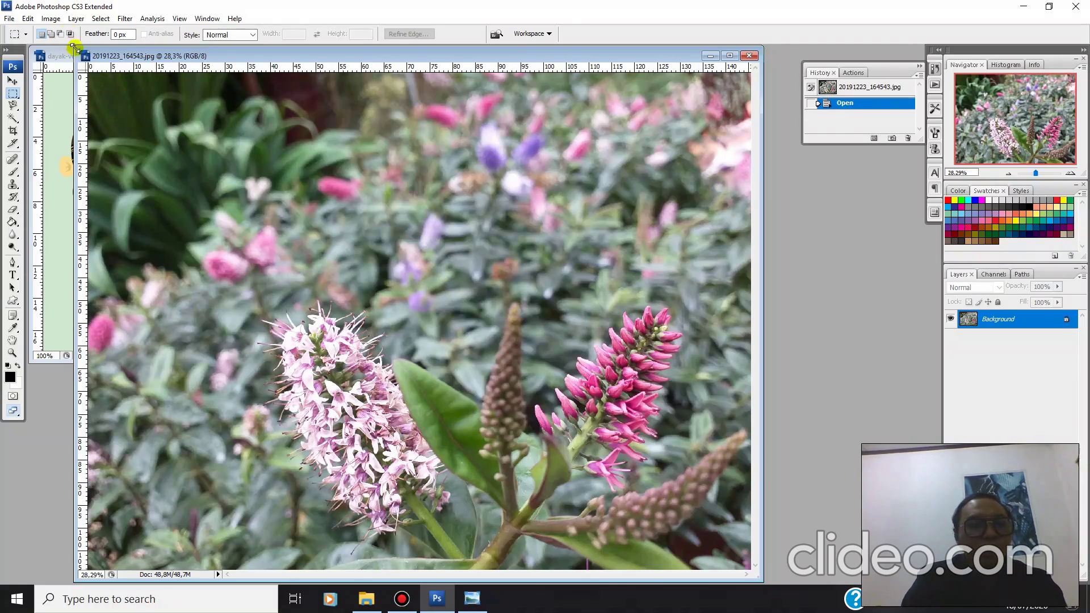
Convert the flower photo to Grayscale mode, discarding its color information, and undo the conversion.
{"action": "left_click", "coordinate": [50, 19]}
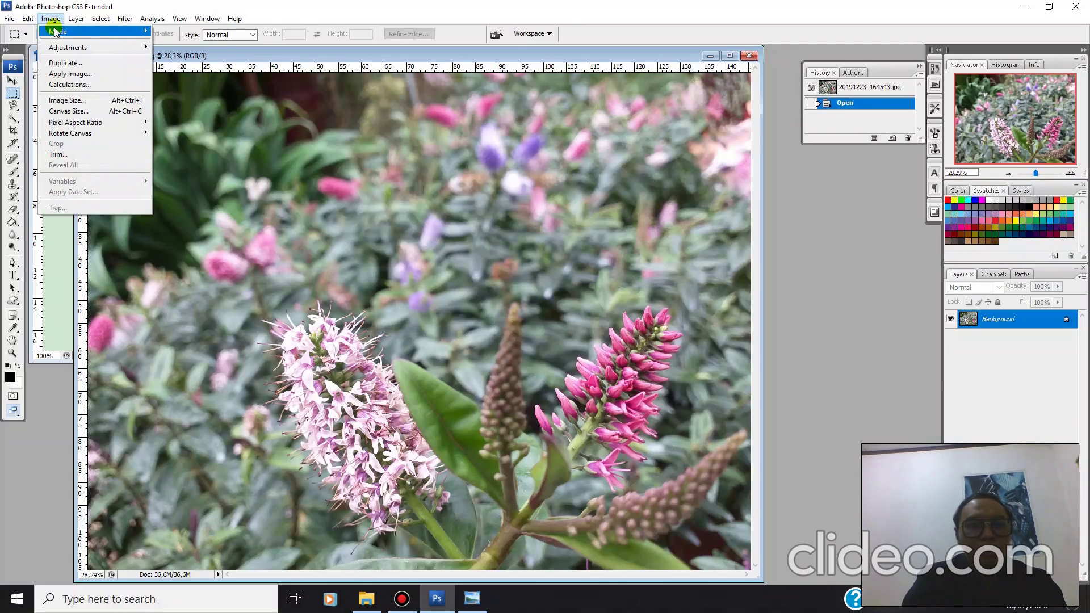
{"action": "mouse_move", "coordinate": [131, 32]}
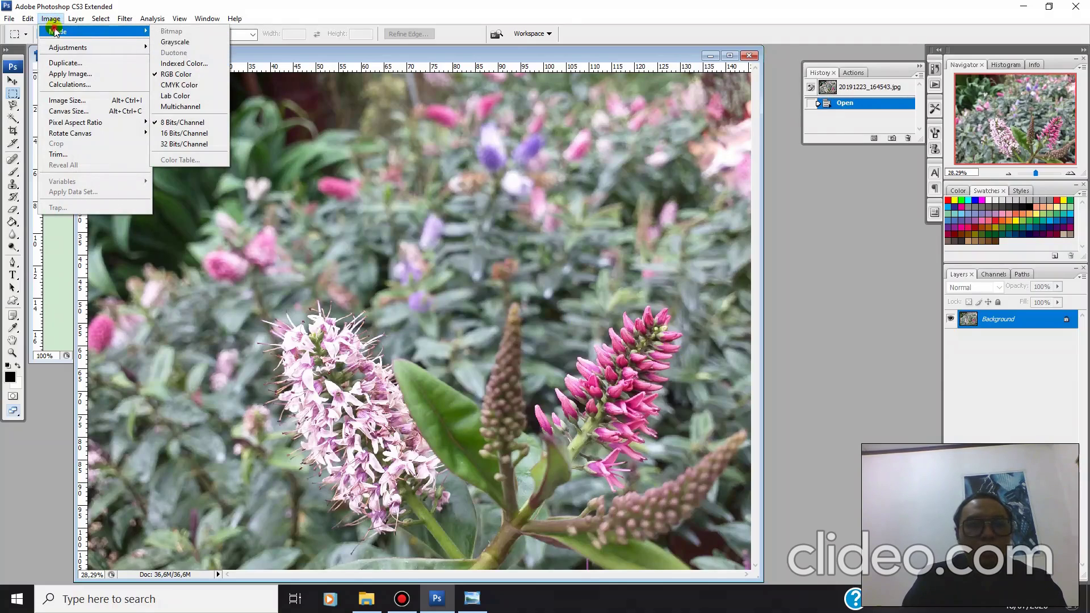
{"action": "left_click", "coordinate": [194, 43]}
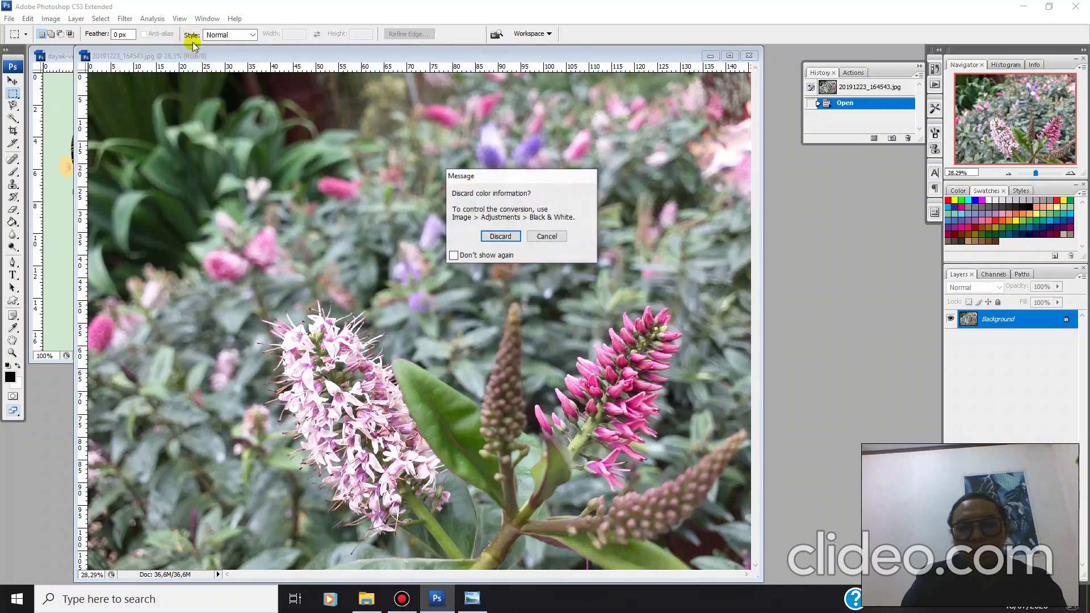
{"action": "left_click", "coordinate": [502, 240]}
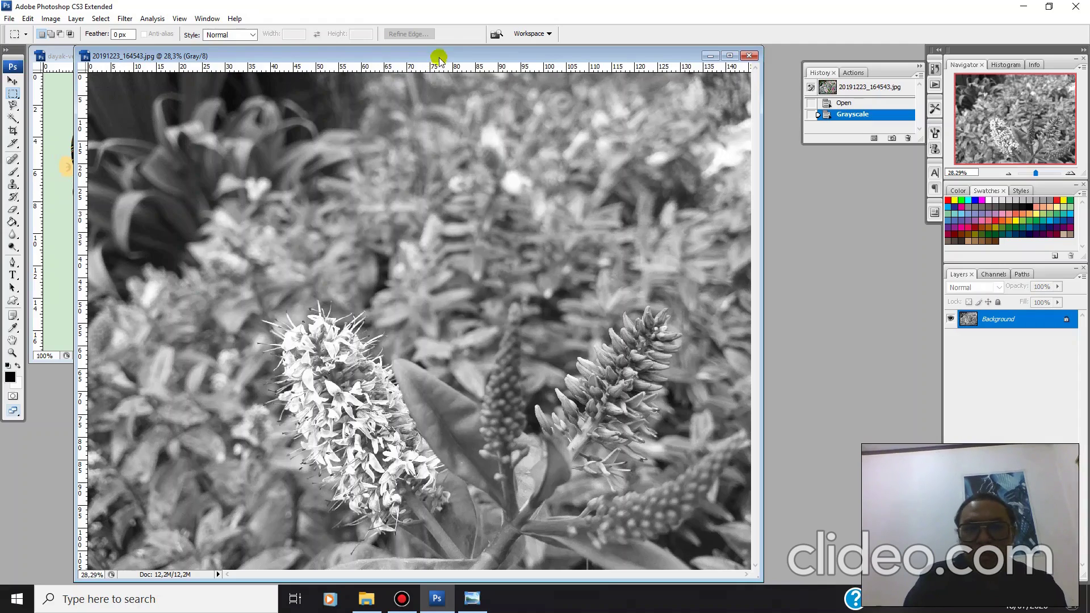
{"action": "key", "text": "ctrl+z"}
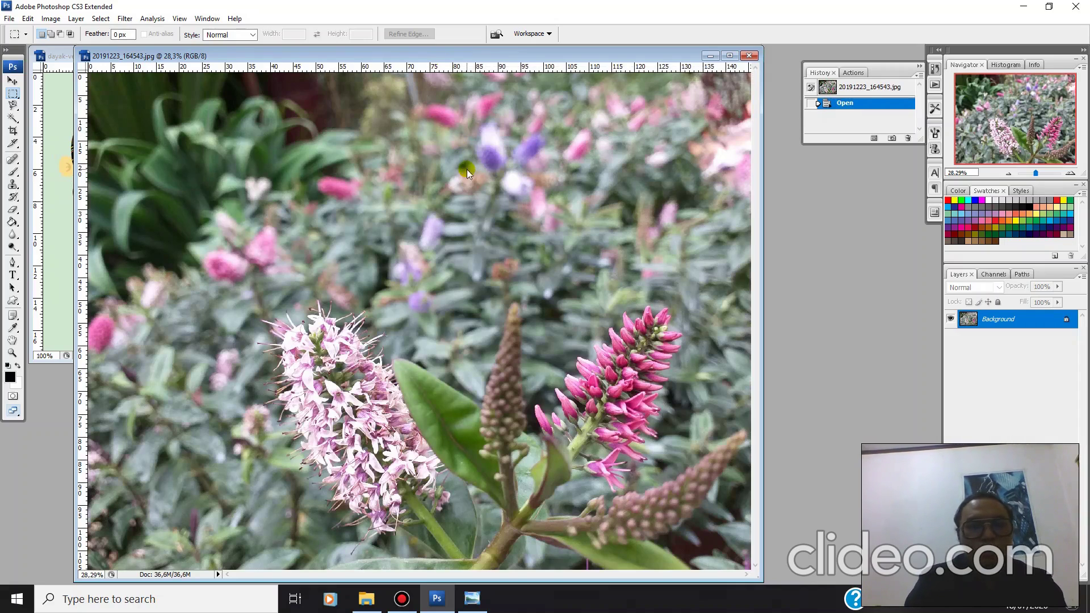
Desaturate the flower photo while keeping it in RGB mode, and look up the Desaturate command among the image adjustments.
{"action": "key", "text": "ctrl+shift+u"}
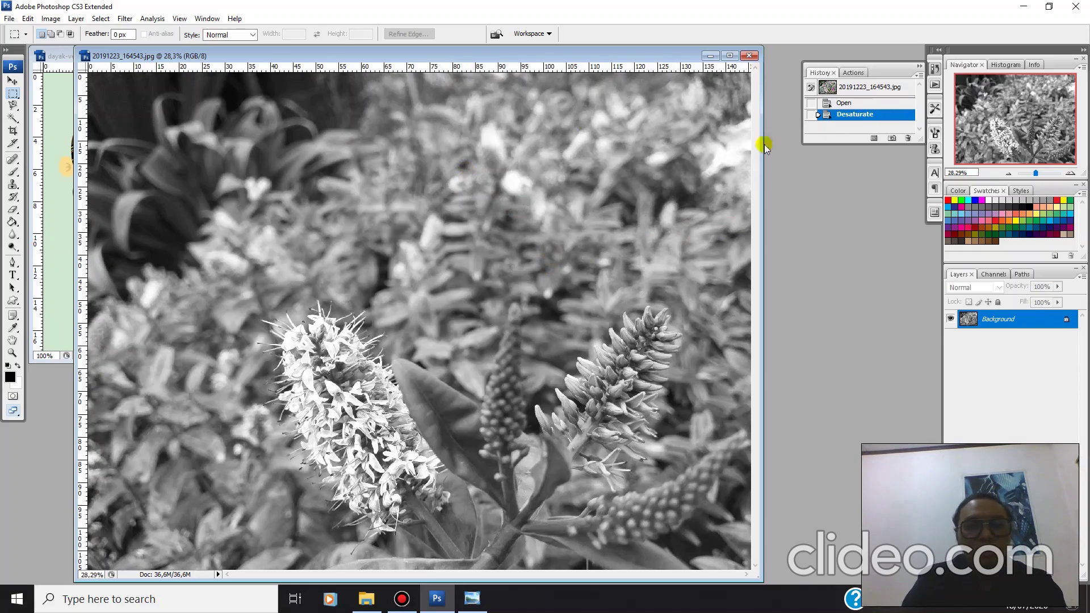
{"action": "left_click", "coordinate": [51, 18]}
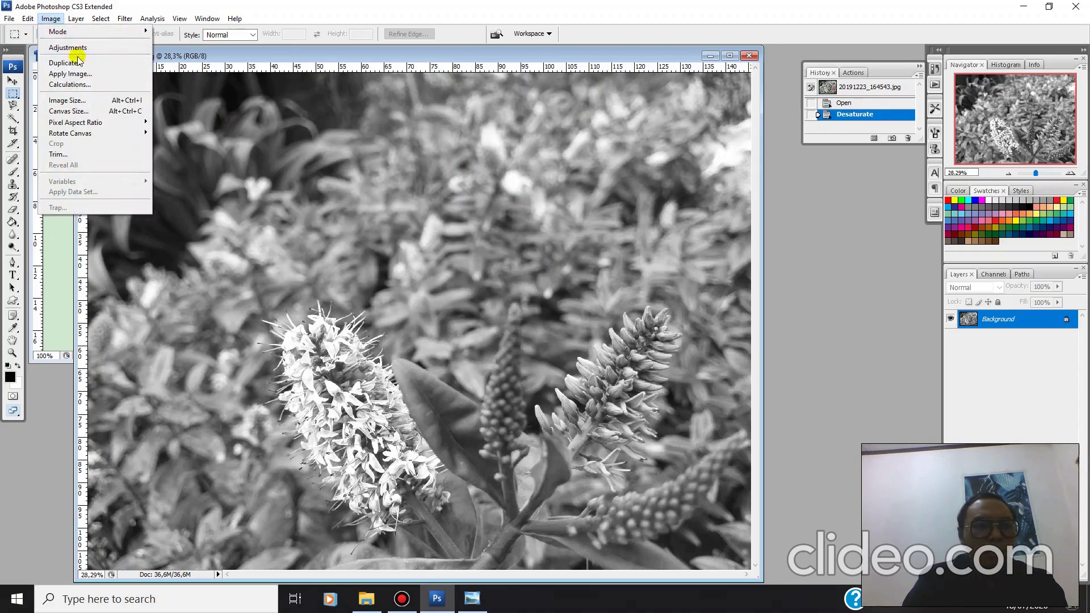
{"action": "mouse_move", "coordinate": [116, 47]}
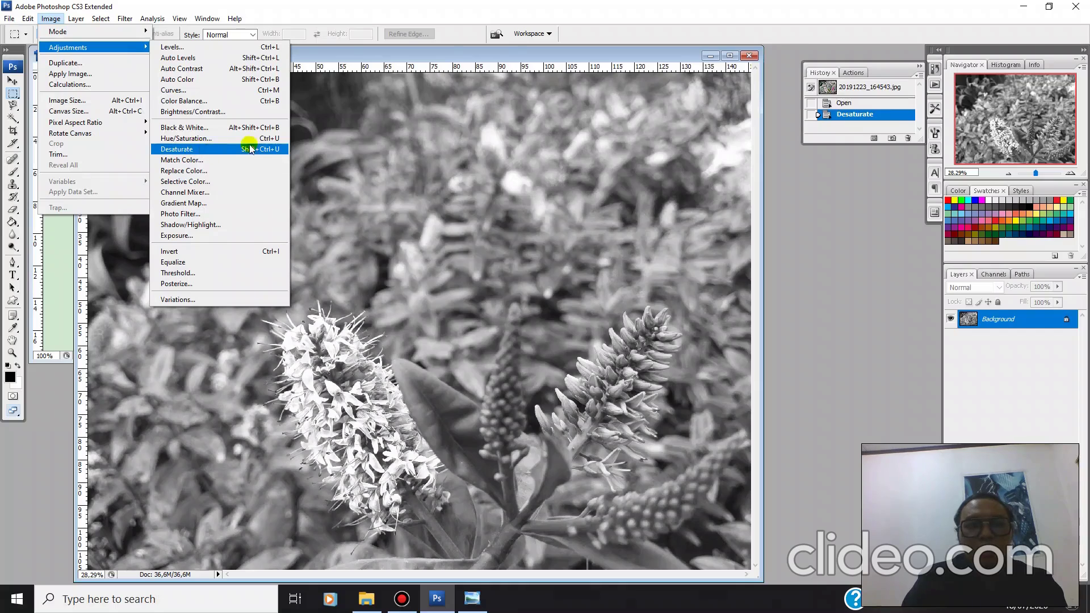
{"action": "left_click", "coordinate": [499, 51]}
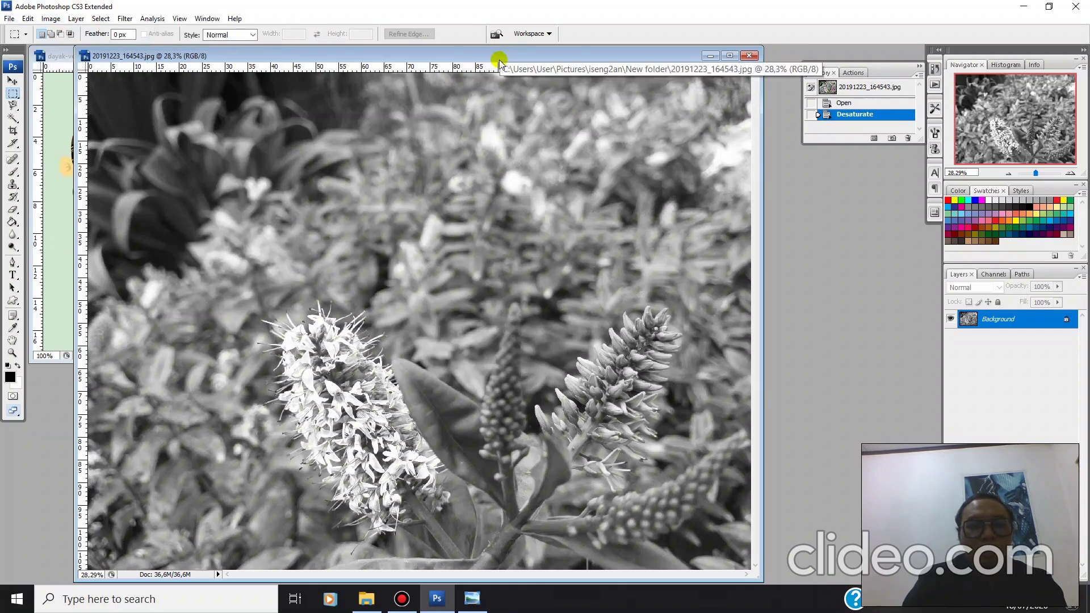
Convert the desaturated flower photo to CMYK Color mode.
{"action": "left_click", "coordinate": [50, 18]}
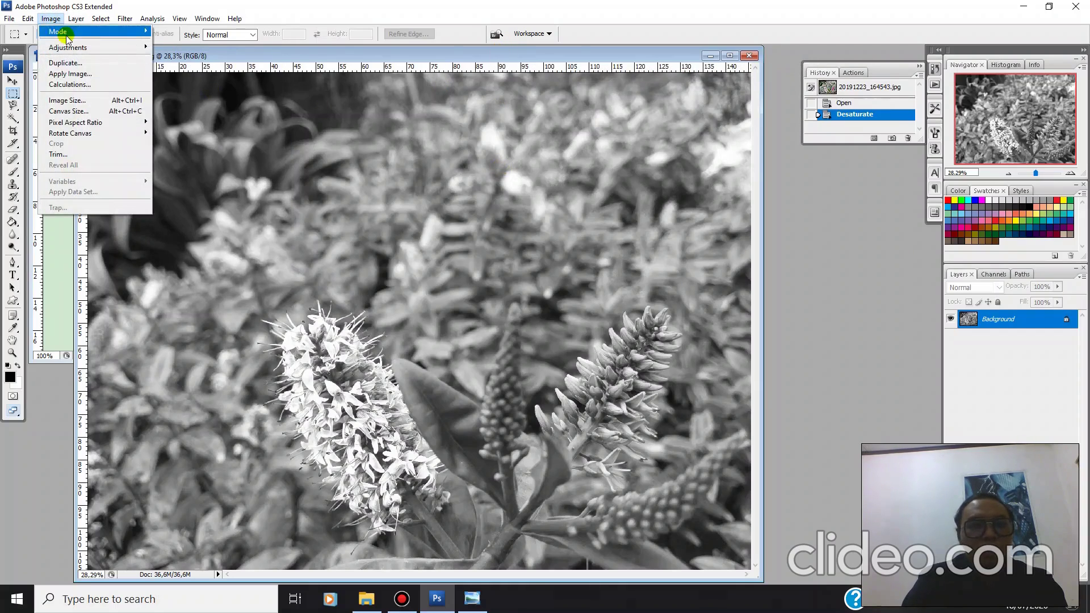
{"action": "mouse_move", "coordinate": [67, 38]}
{"action": "left_click", "coordinate": [192, 87]}
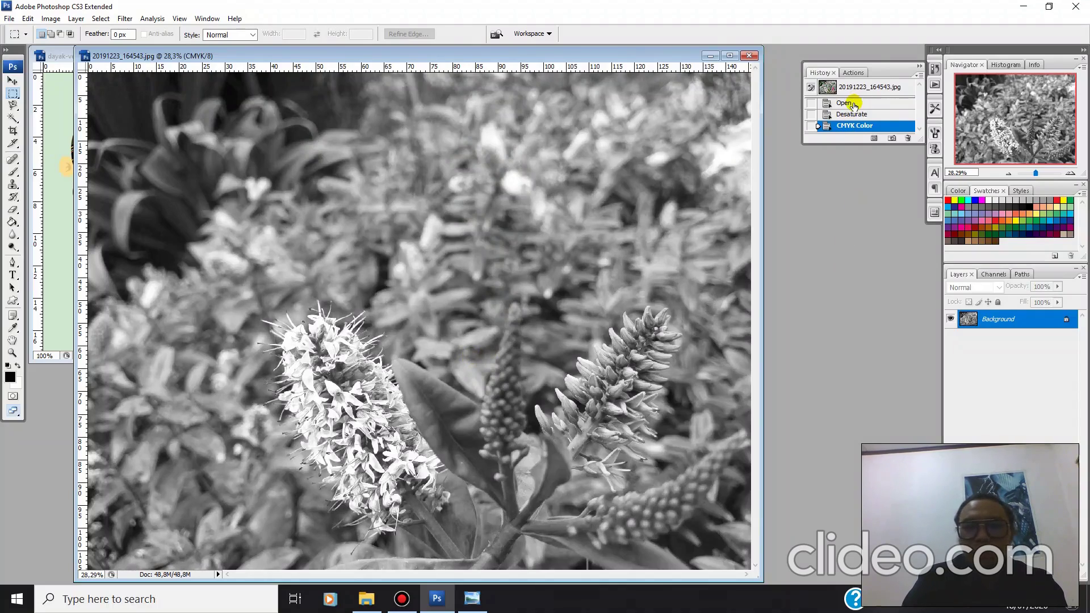
Examine the file formats offered for saving a copy of the CMYK photo, and cancel the save.
{"action": "left_click", "coordinate": [11, 20]}
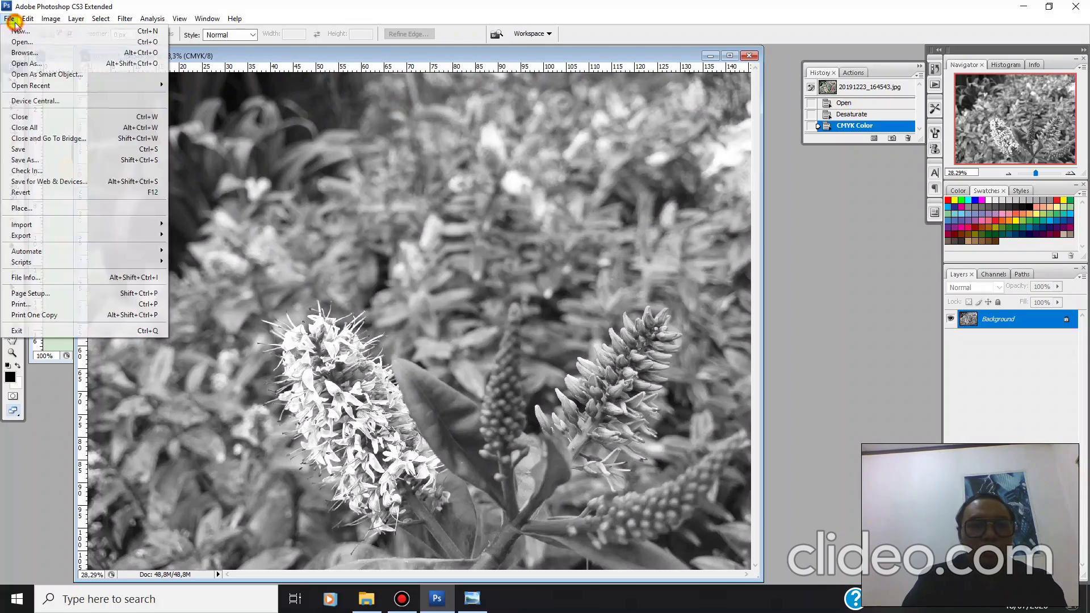
{"action": "left_click", "coordinate": [67, 161]}
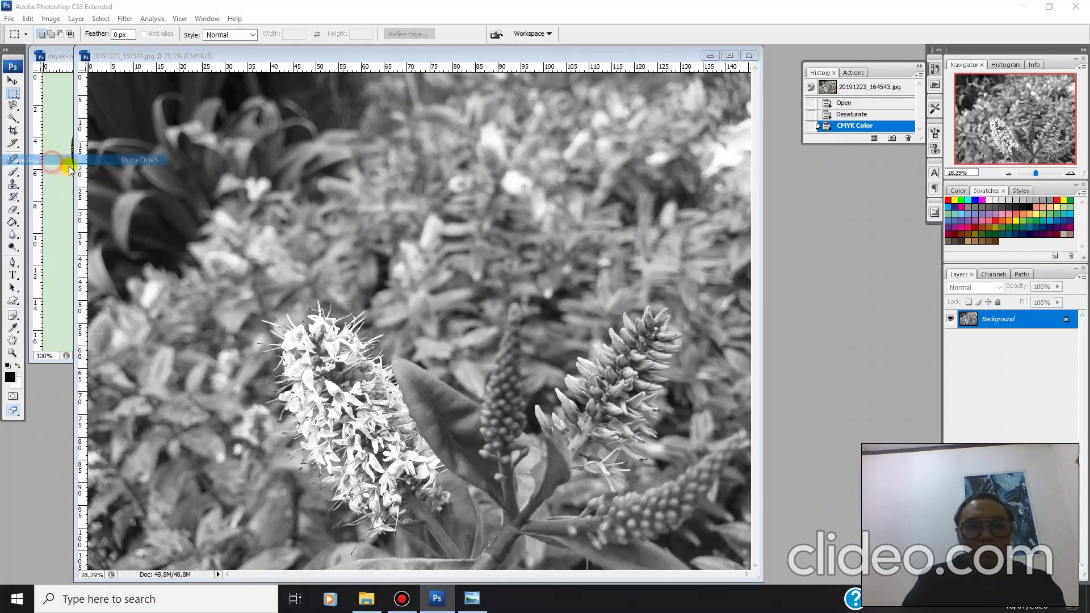
{"action": "left_click", "coordinate": [532, 319]}
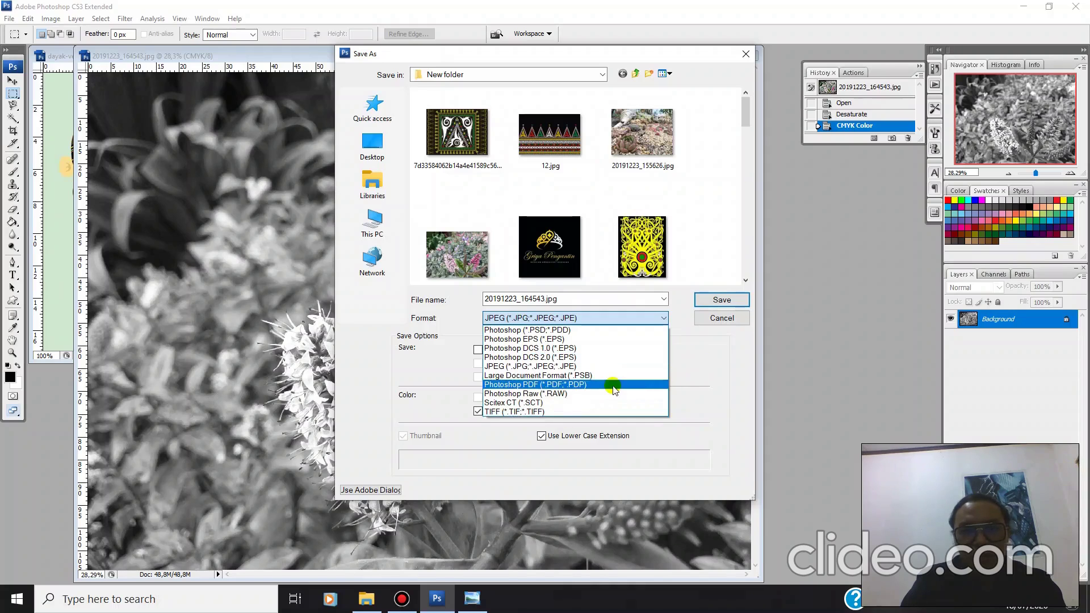
{"action": "left_click", "coordinate": [720, 365]}
{"action": "left_click", "coordinate": [713, 320]}
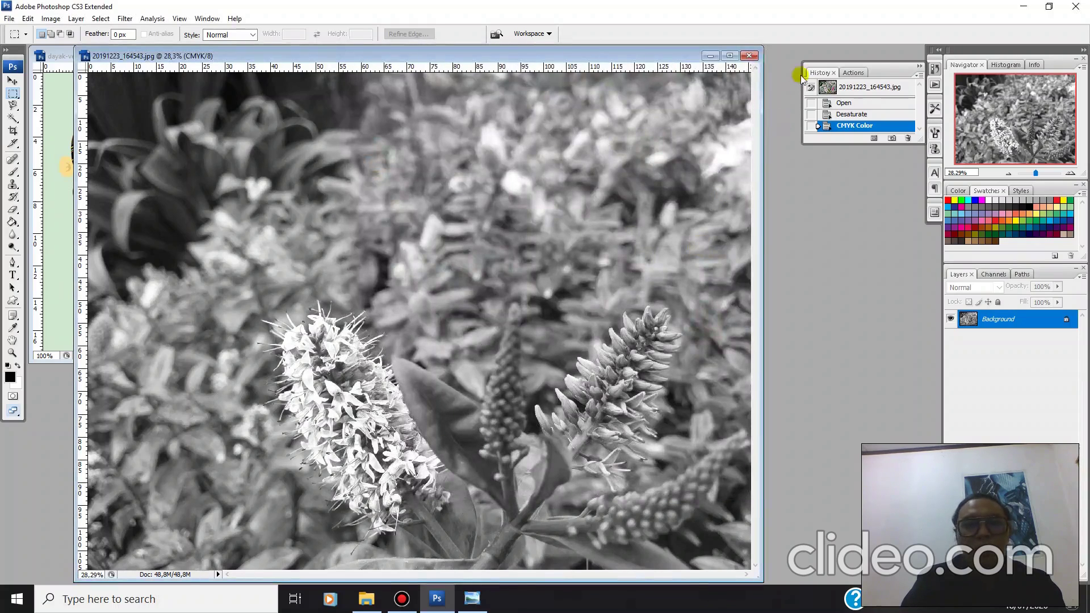
Close the flower photo 20191223_164543.jpg without saving its changes.
{"action": "left_click", "coordinate": [750, 55]}
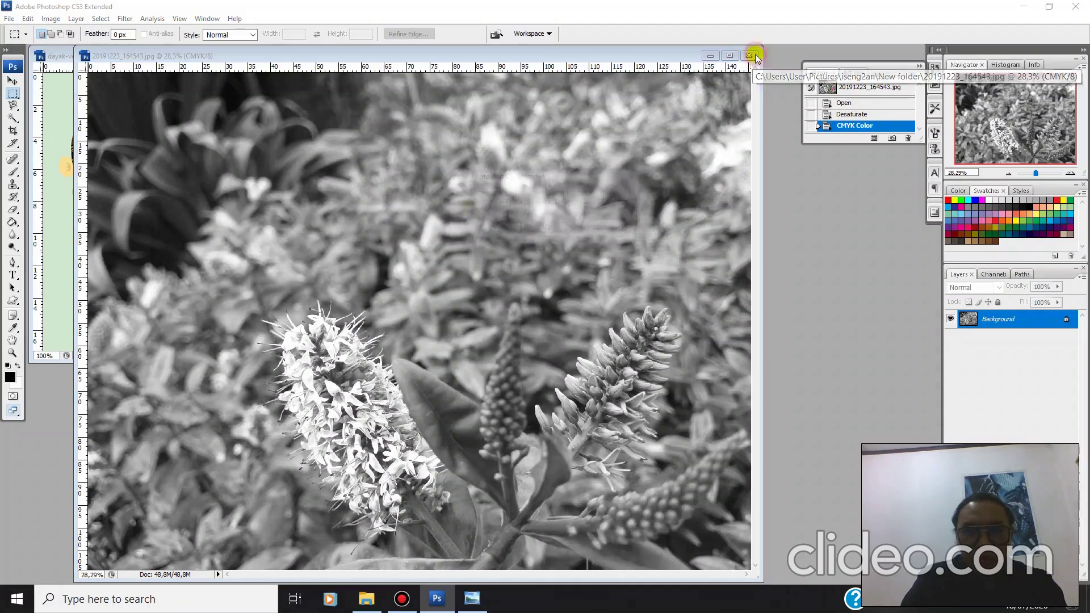
{"action": "left_click", "coordinate": [547, 228]}
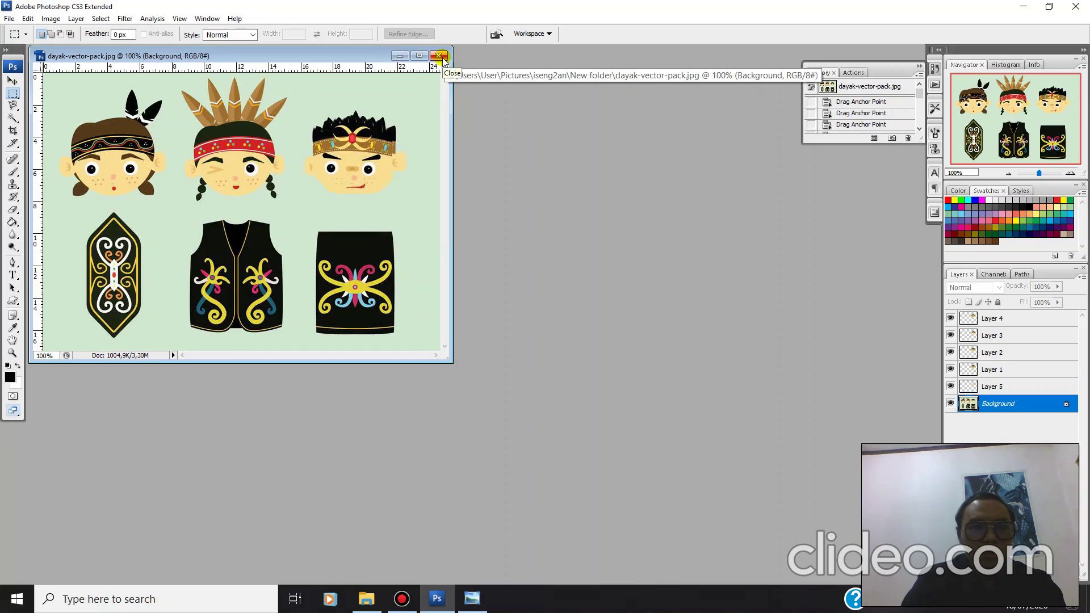
Switch to Windows Photo Viewer and compare the "Our Great Leader" poster's FIN version with its FINAL CMYK version.
{"action": "left_click", "coordinate": [473, 600]}
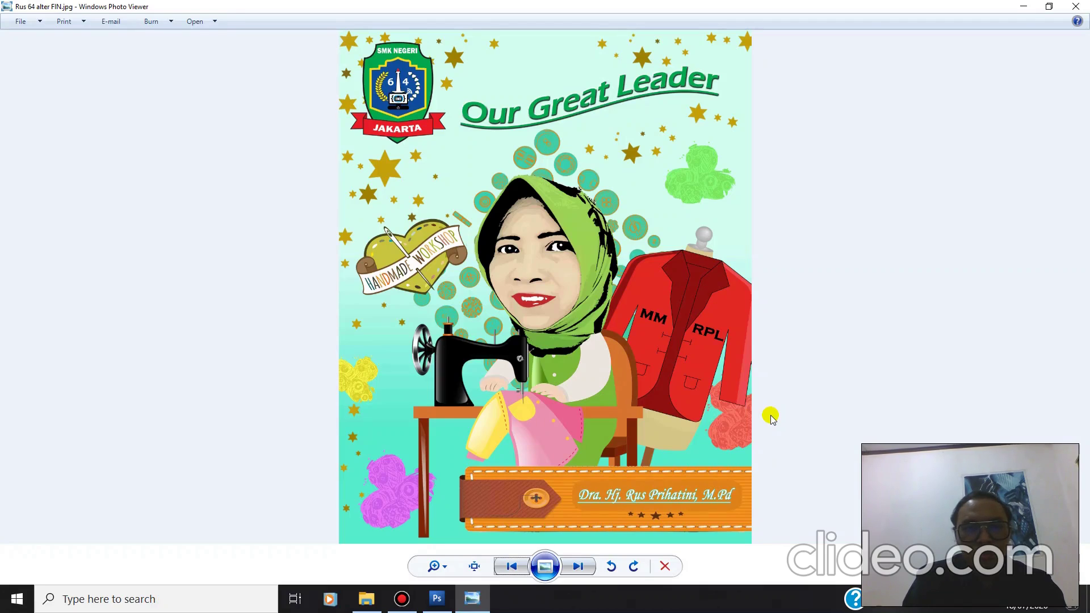
{"action": "key", "text": "Right"}
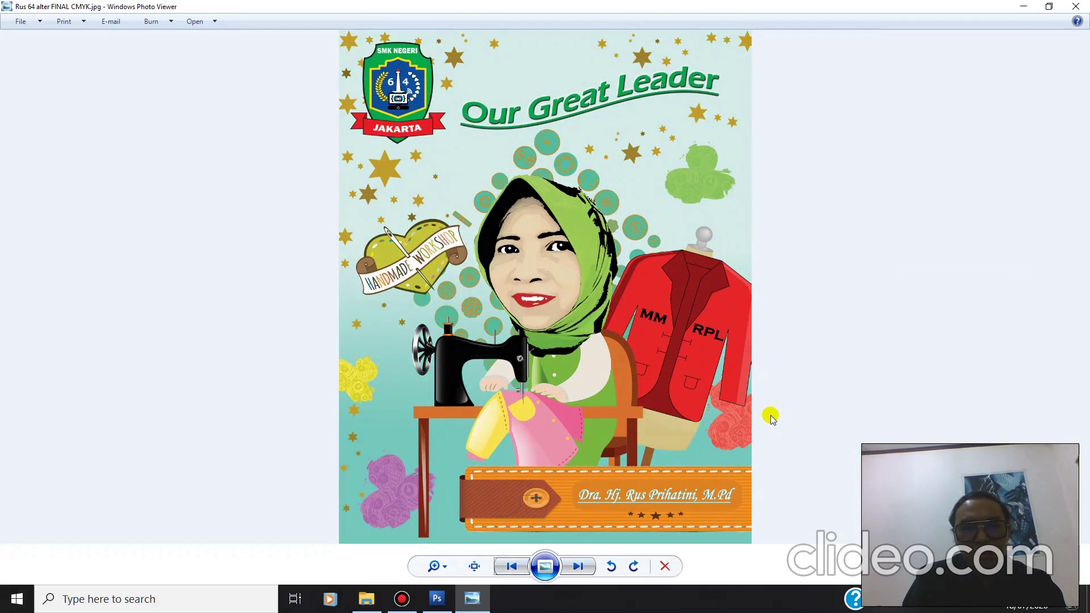
{"action": "key", "text": "Left"}
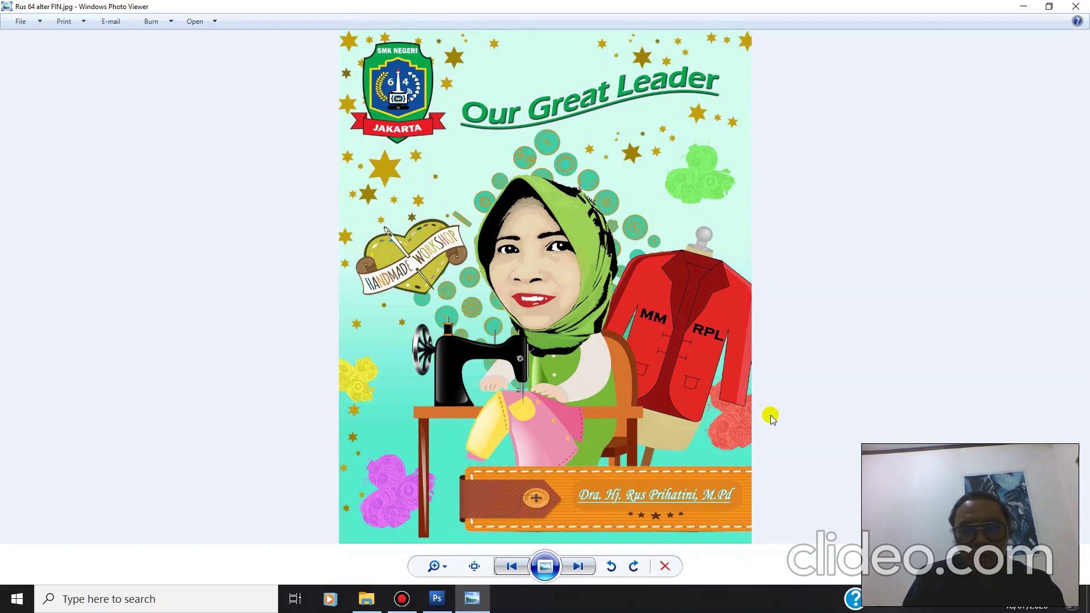
{"action": "key", "text": "Right"}
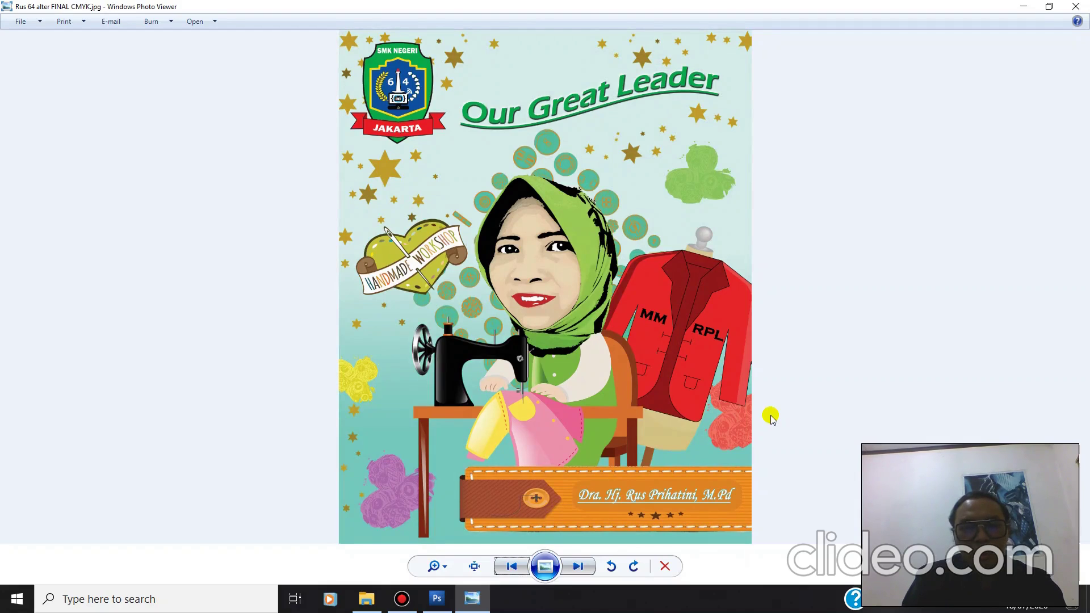
{"action": "key", "text": "Left"}
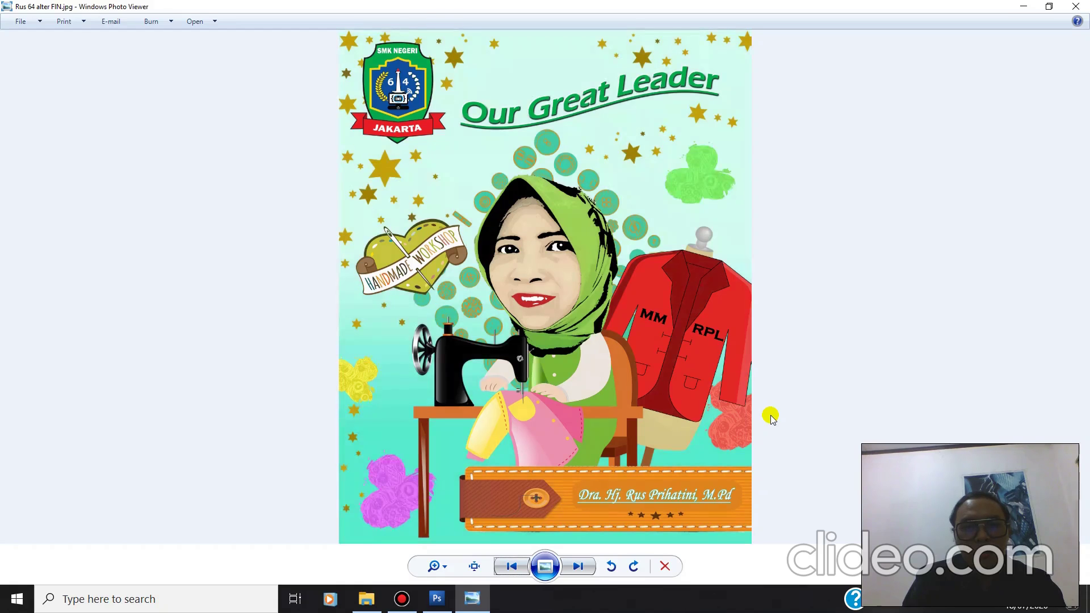
Flip back and forth between the two "Our Great Leader" poster versions to check how their colors differ.
{"action": "key", "text": "Right"}
{"action": "key", "text": "Left"}
{"action": "key", "text": "Right"}
{"action": "key", "text": "Left"}
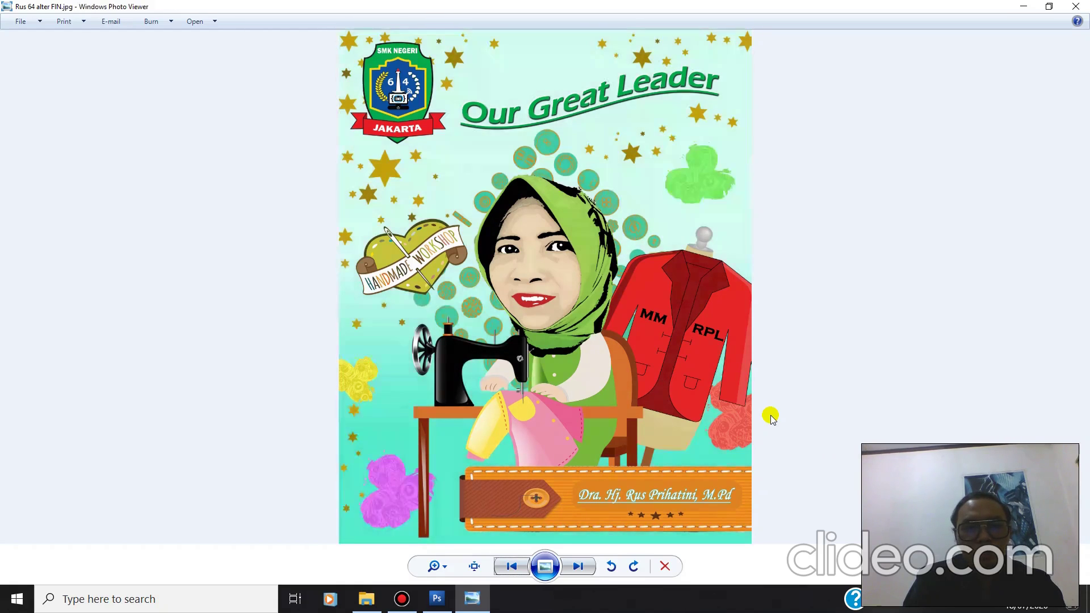
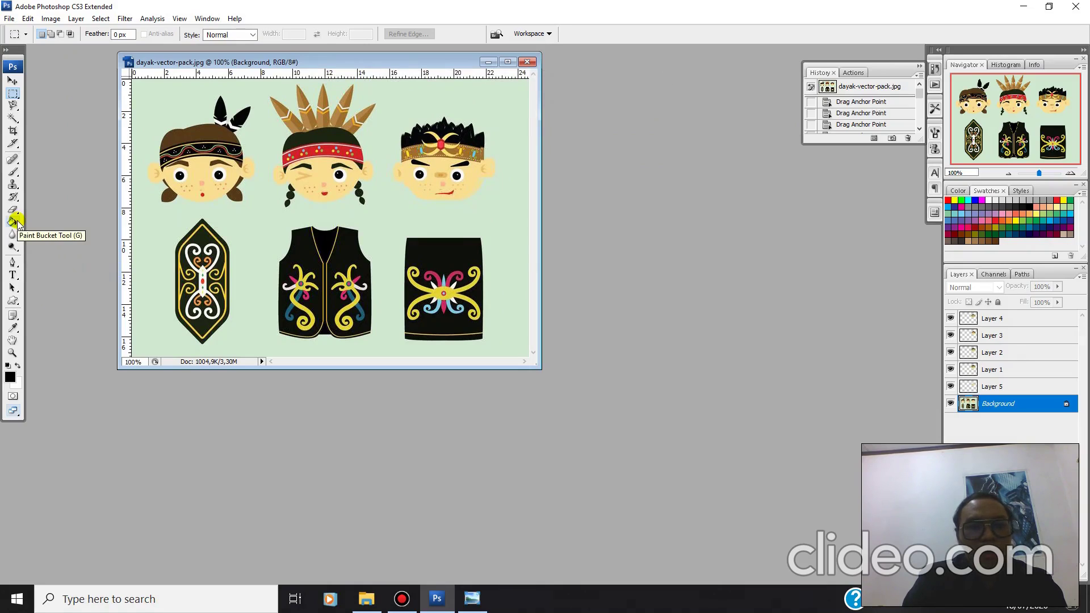
Fill the pale green backdrop on the Background layer with red #dc1111 using the Paint Bucket tool.
{"action": "left_click", "coordinate": [13, 222]}
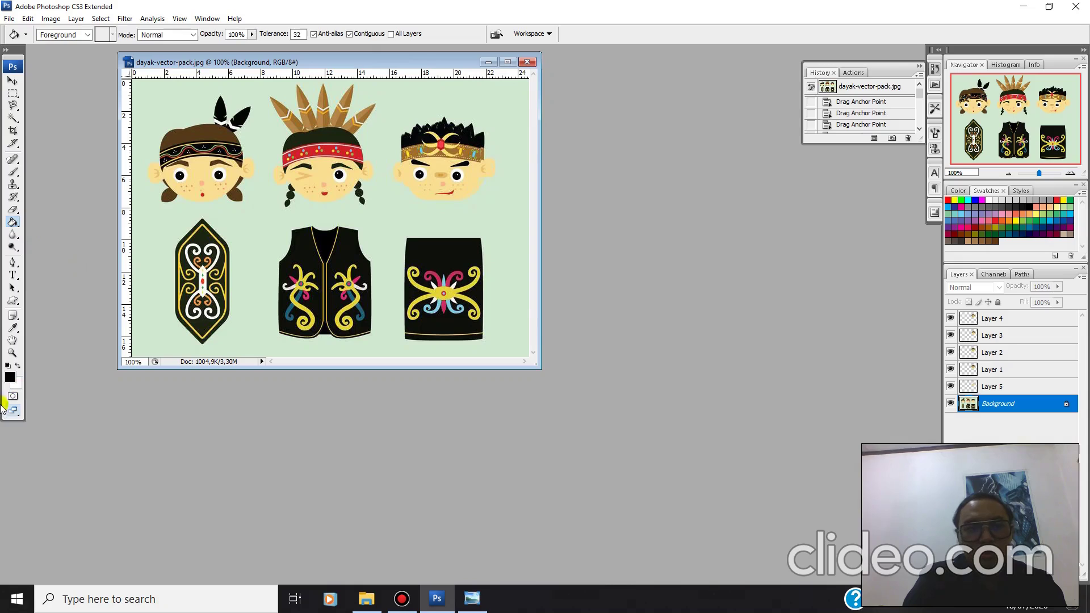
{"action": "left_click", "coordinate": [10, 377]}
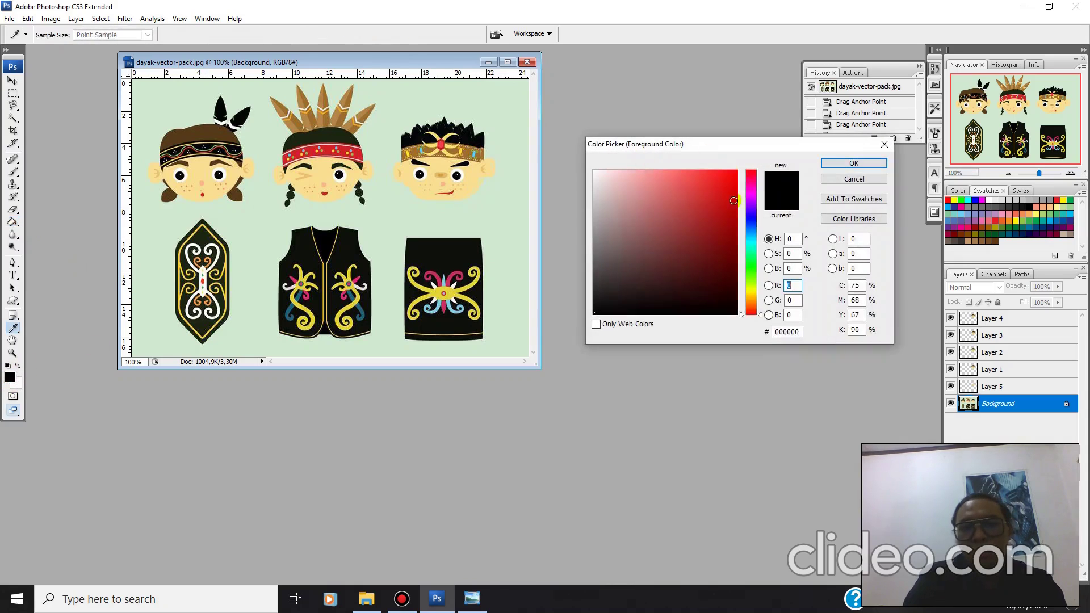
{"action": "left_click", "coordinate": [727, 191]}
{"action": "left_click", "coordinate": [846, 163]}
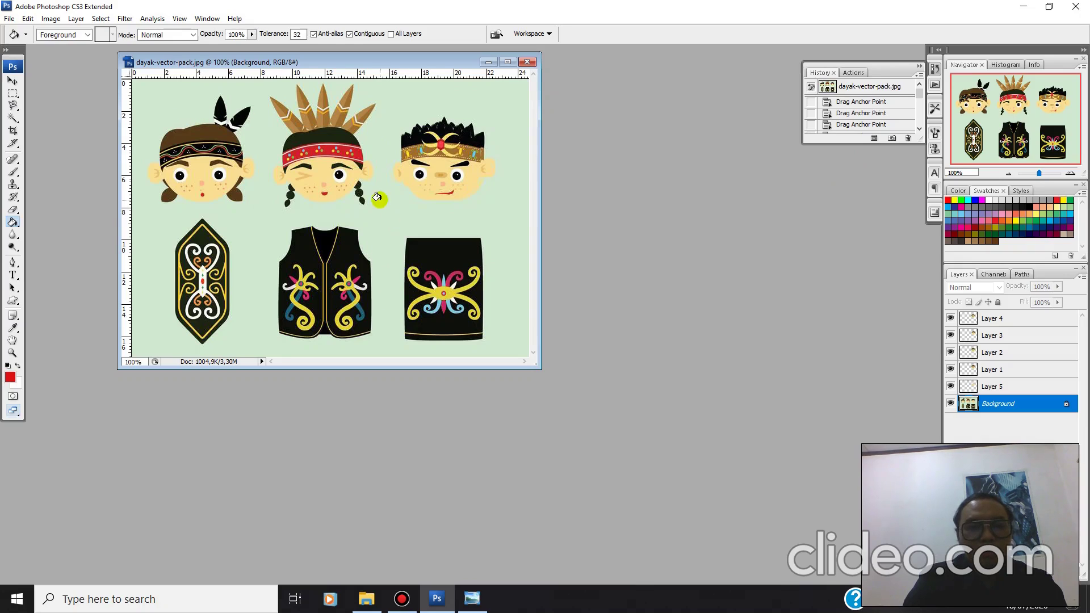
{"action": "left_click", "coordinate": [389, 216]}
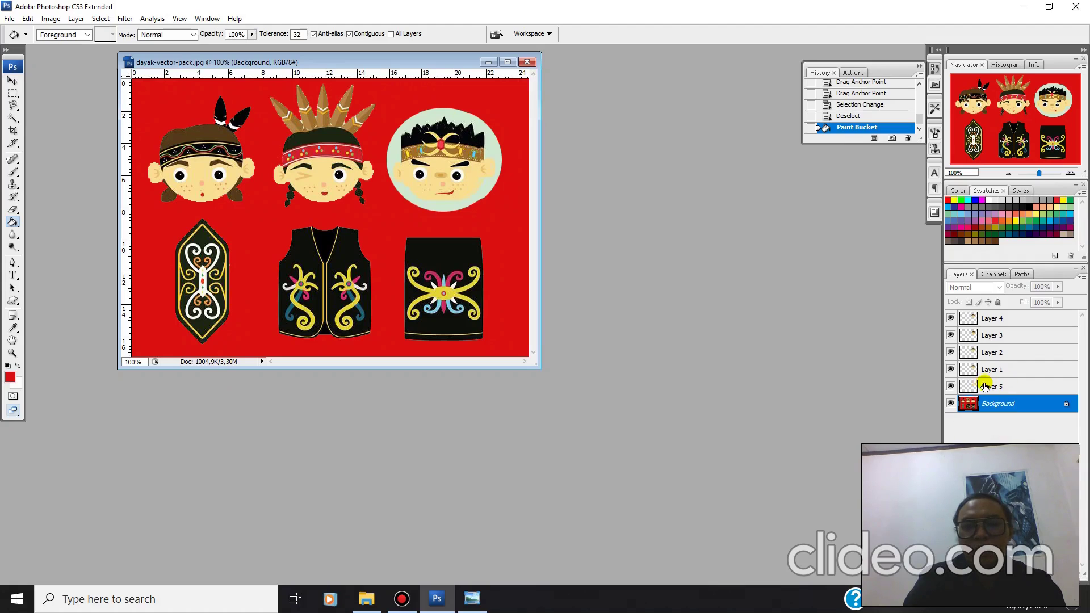
Hide Layer 5, Layer 1, Layer 2, Layer 3 and Layer 4, and make the Background layer active.
{"action": "left_click", "coordinate": [951, 387]}
{"action": "left_click", "coordinate": [951, 366]}
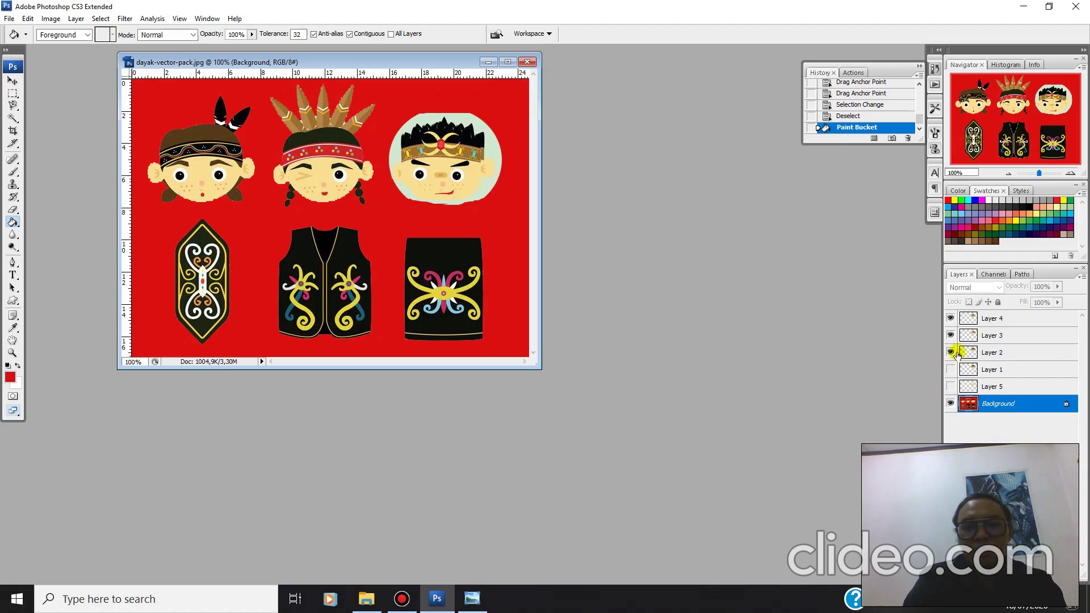
{"action": "left_click", "coordinate": [960, 353]}
{"action": "left_click", "coordinate": [951, 350]}
{"action": "left_click", "coordinate": [951, 334]}
{"action": "left_click", "coordinate": [951, 318]}
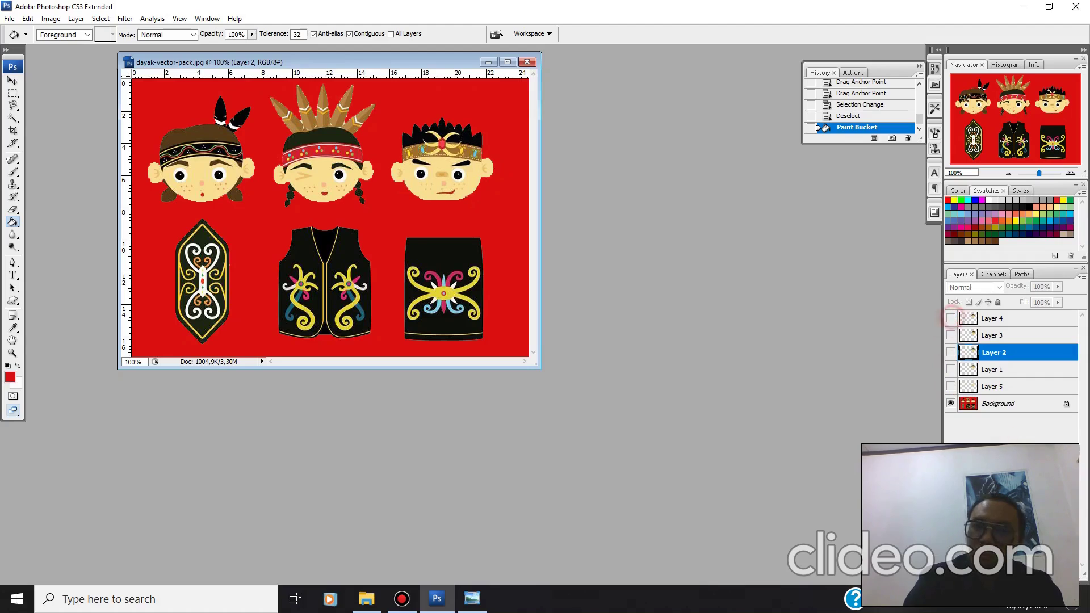
{"action": "left_click", "coordinate": [986, 404]}
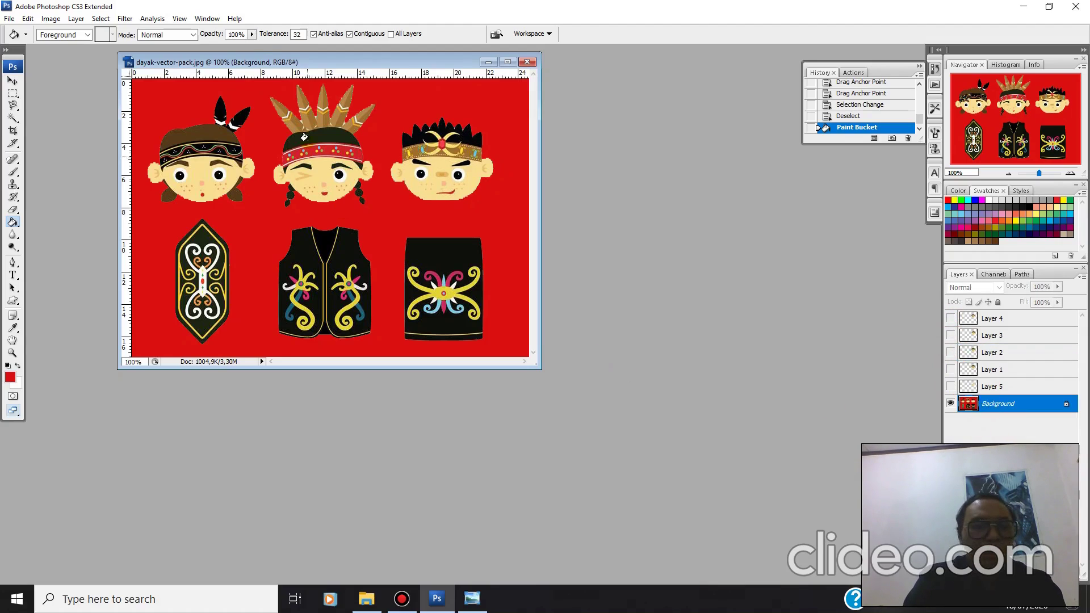
Toggle the visibility of Layer 5 and Layer 1 to examine what each contains, leaving both hidden.
{"action": "left_click", "coordinate": [951, 387]}
{"action": "left_click", "coordinate": [952, 389]}
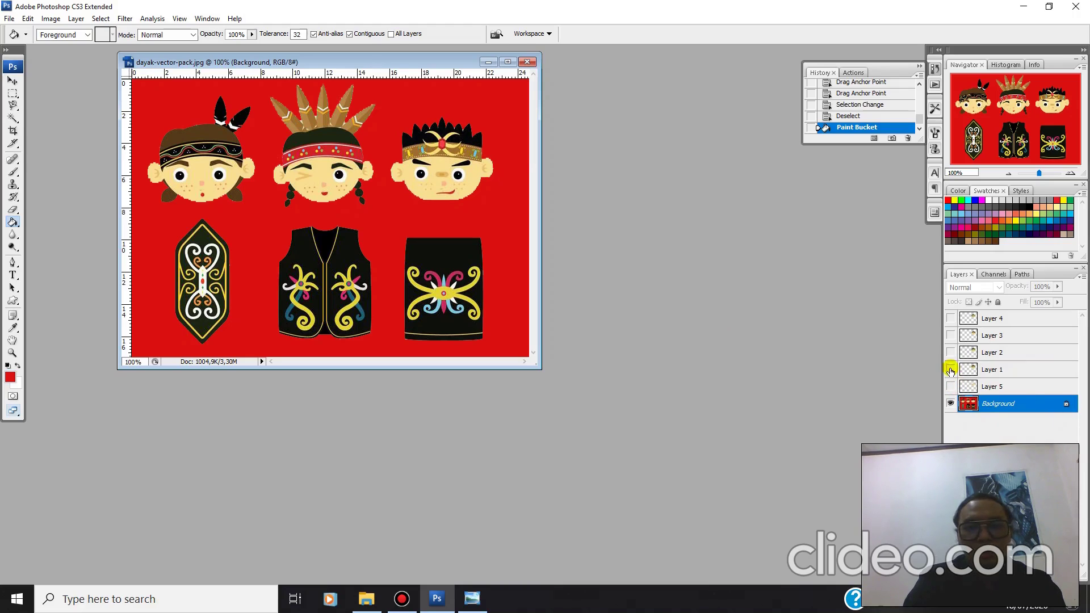
{"action": "left_click", "coordinate": [950, 369]}
{"action": "left_click", "coordinate": [951, 369]}
{"action": "left_click", "coordinate": [950, 369]}
{"action": "left_click", "coordinate": [950, 369]}
{"action": "left_click", "coordinate": [950, 368]}
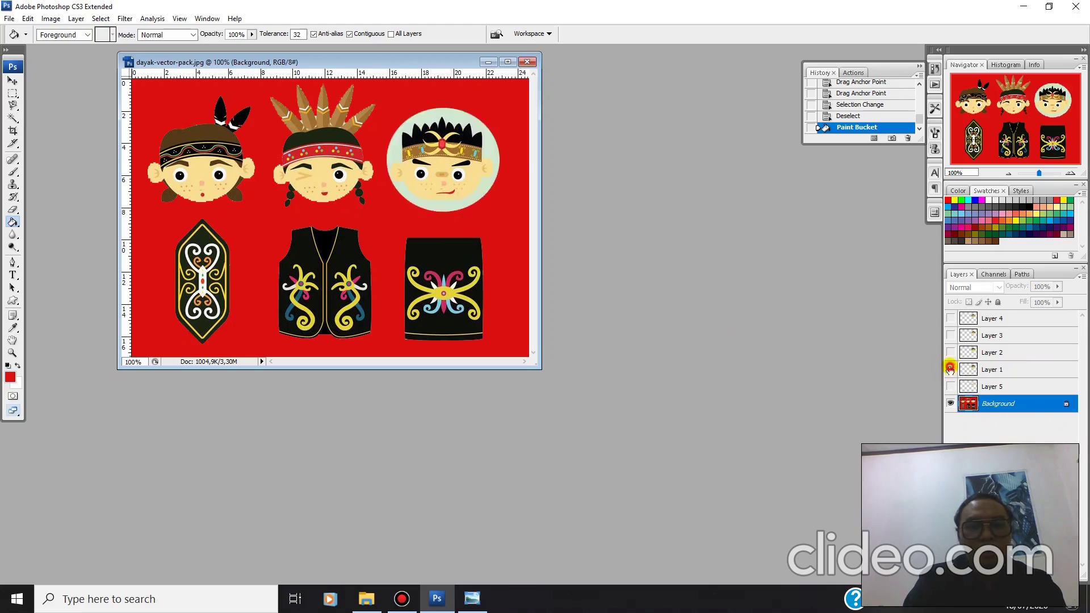
{"action": "left_click", "coordinate": [950, 369]}
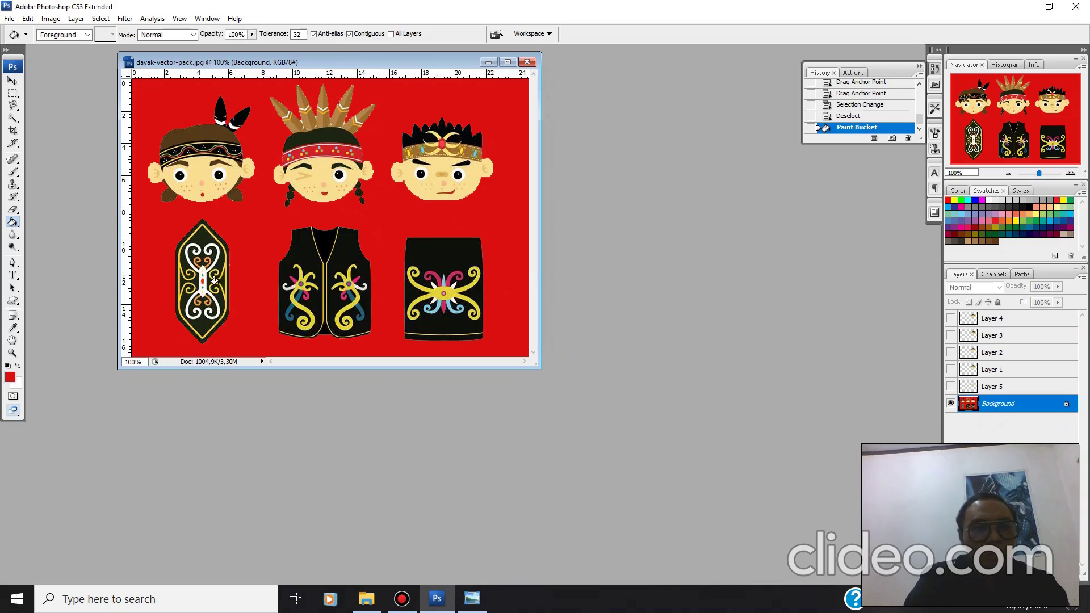
Set the foreground color to green #2dae54 and fill the red backdrop on the Background layer with it.
{"action": "left_click", "coordinate": [10, 376]}
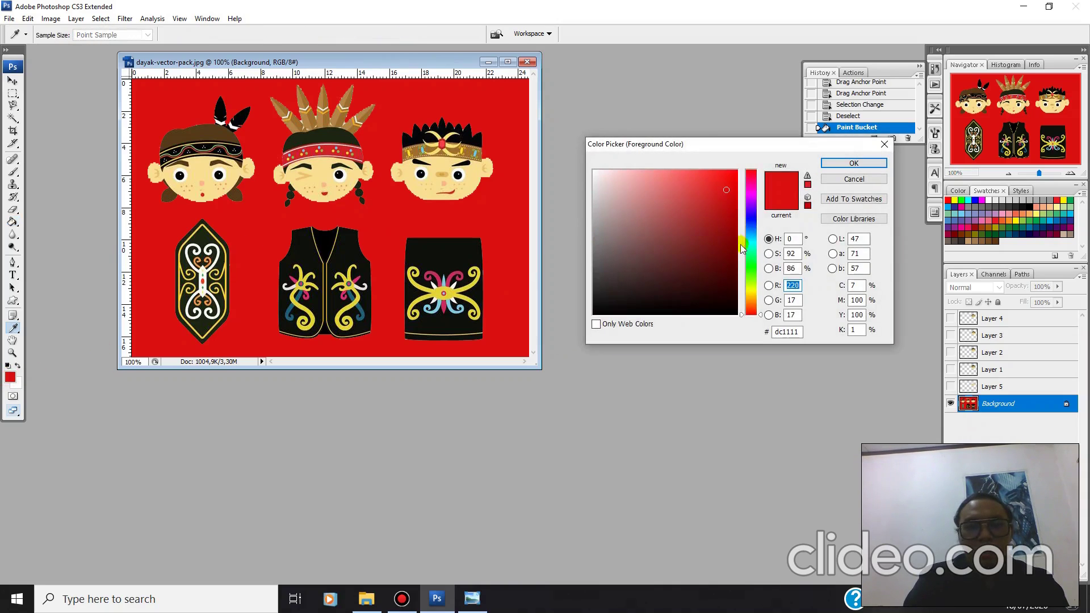
{"action": "left_click", "coordinate": [750, 259]}
{"action": "left_click", "coordinate": [700, 216]}
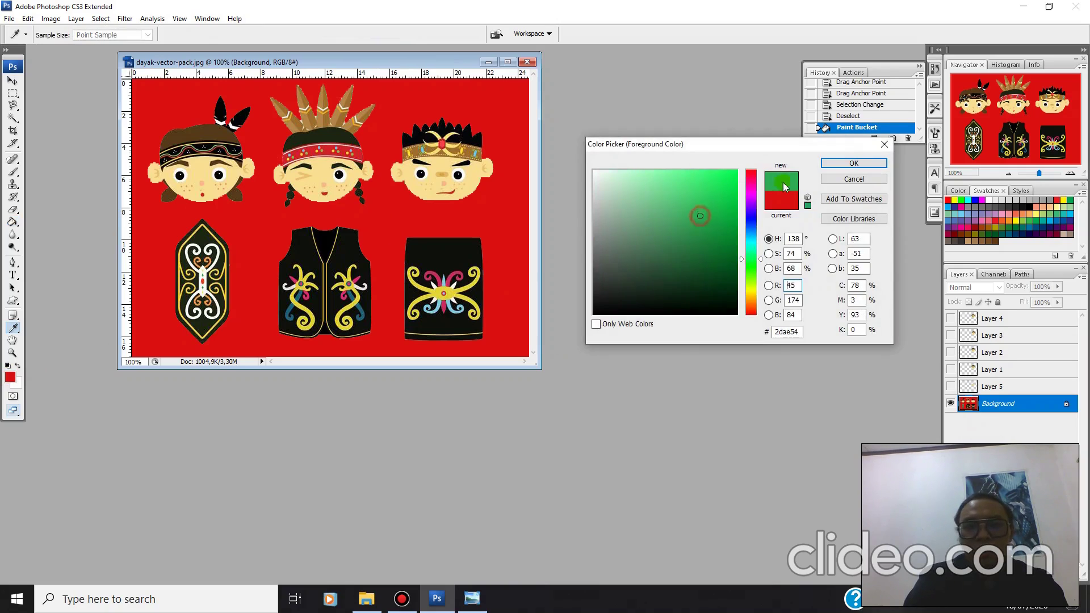
{"action": "left_click", "coordinate": [852, 163]}
{"action": "left_click", "coordinate": [488, 105]}
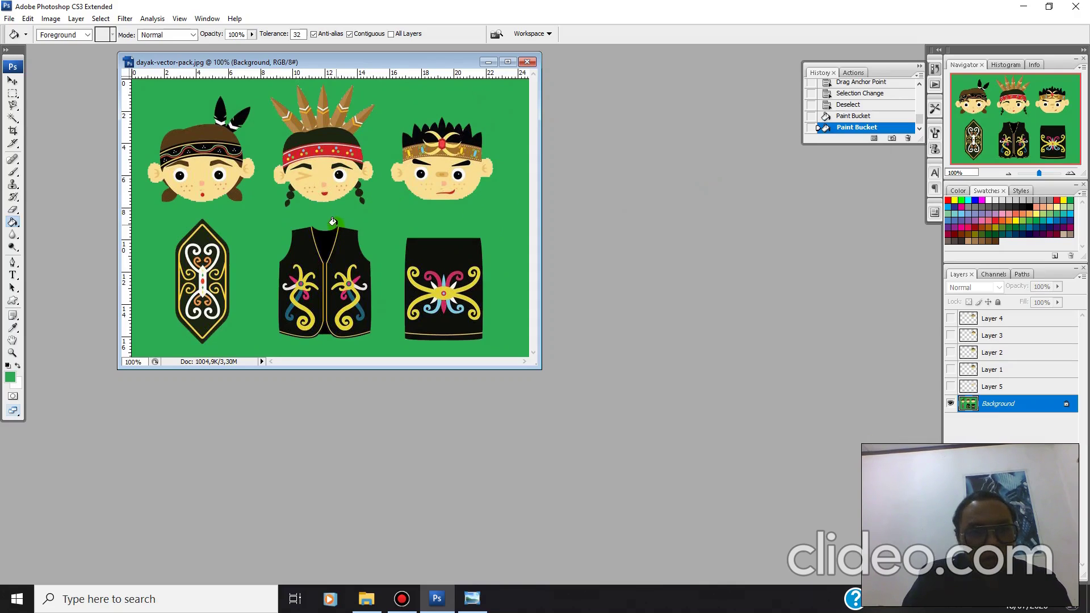
Switch to the Gradient tool, inspect the custom rainbow gradient's color stops in the Gradient Editor and accept the gradient.
{"action": "left_click", "coordinate": [16, 227]}
{"action": "left_click", "coordinate": [78, 221]}
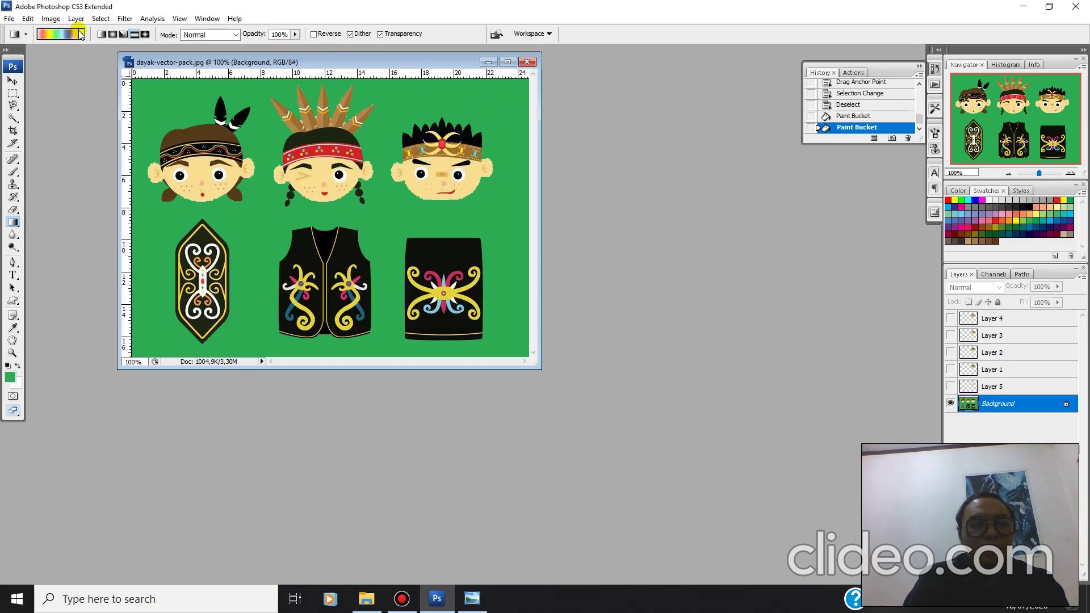
{"action": "left_click", "coordinate": [81, 35]}
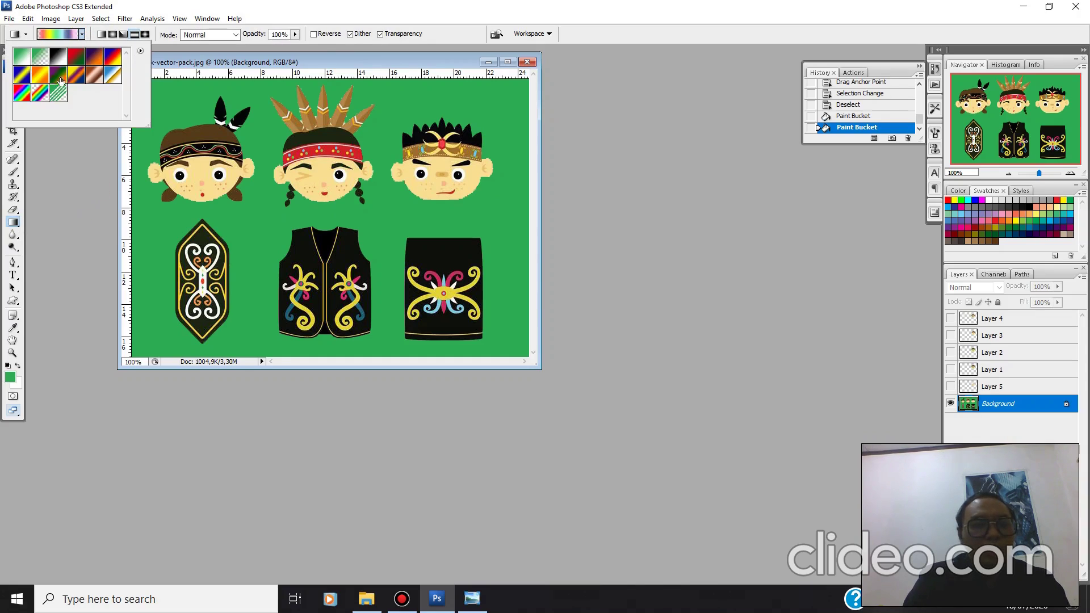
{"action": "left_click", "coordinate": [67, 37]}
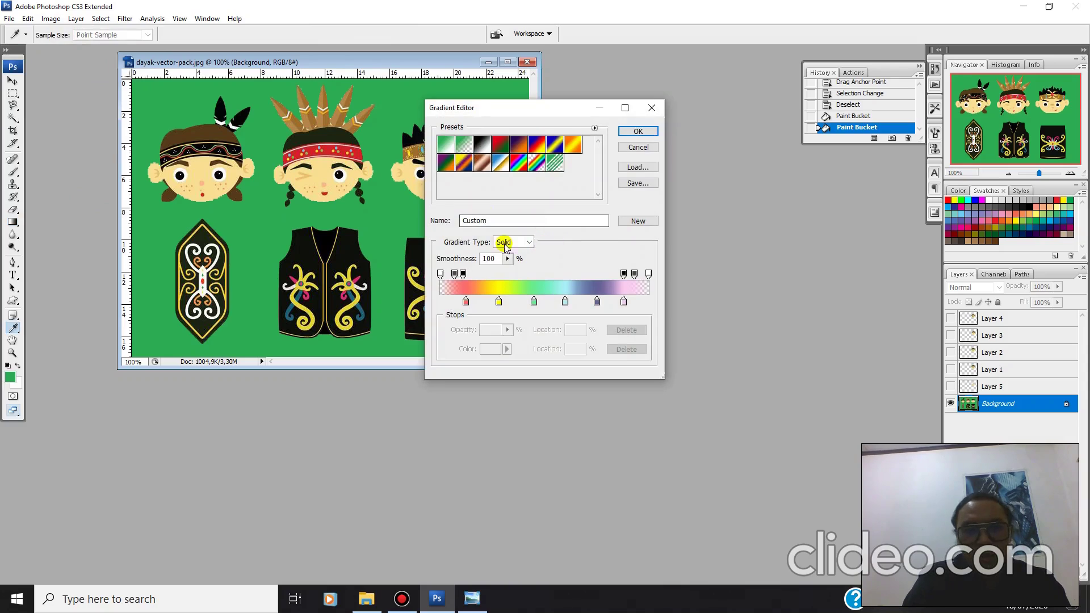
{"action": "left_click", "coordinate": [466, 304]}
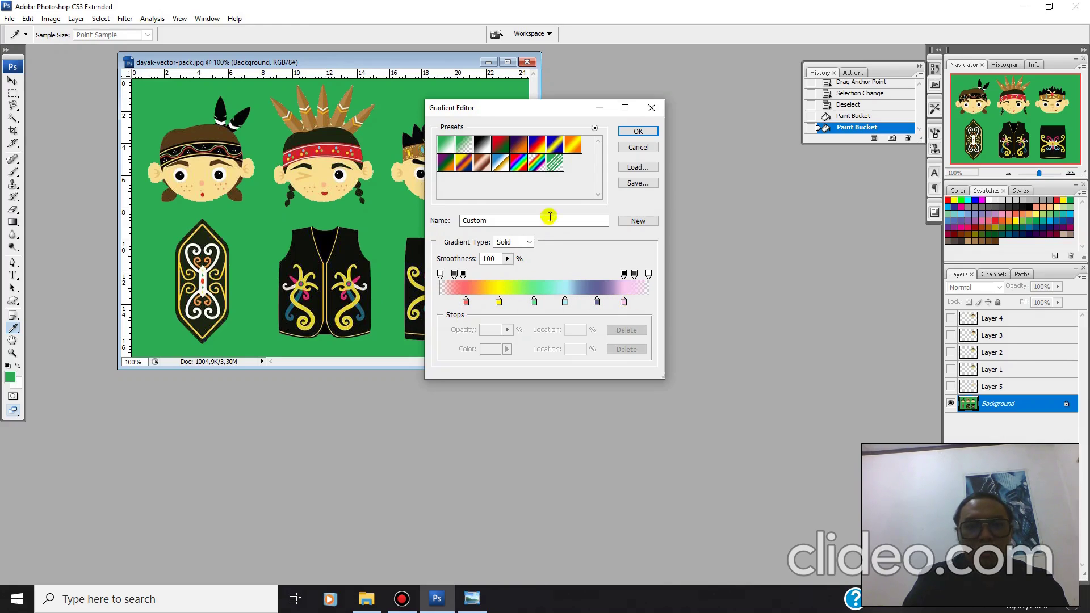
{"action": "left_click", "coordinate": [637, 131]}
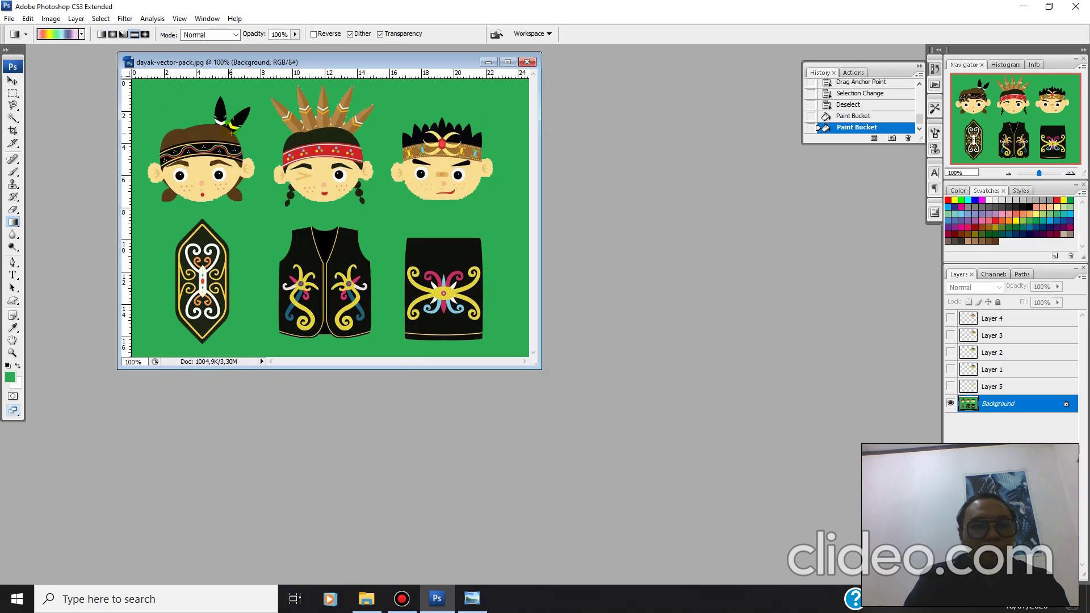
Try a linear rainbow gradient diagonally across the Background layer, and undo it.
{"action": "left_click", "coordinate": [101, 35]}
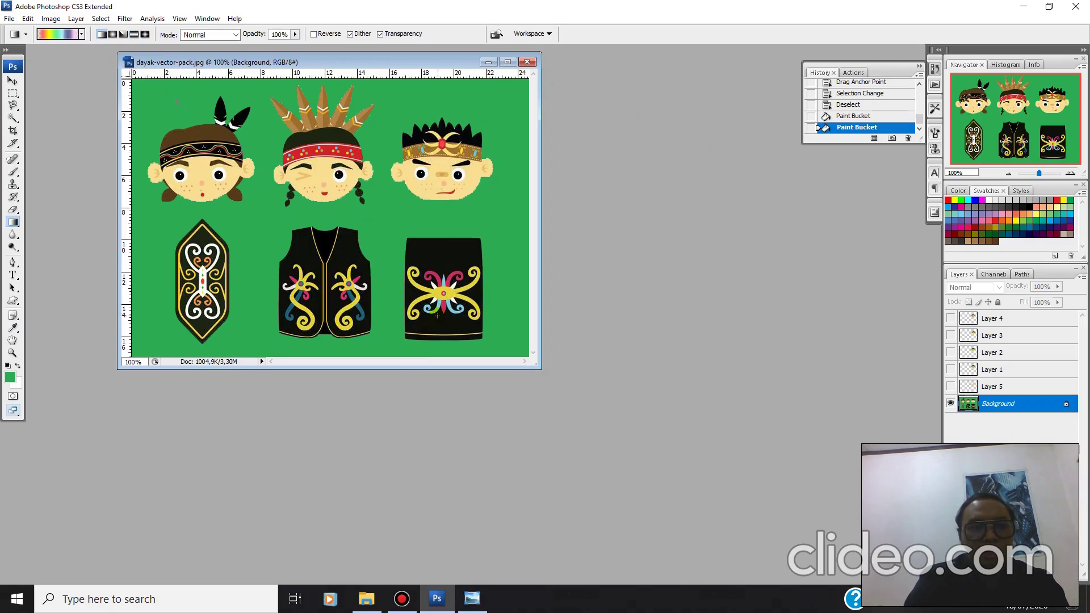
{"action": "left_click_drag", "start_coordinate": [446, 312], "coordinate": [278, 223]}
{"action": "left_click_drag", "start_coordinate": [496, 311], "coordinate": [494, 312]}
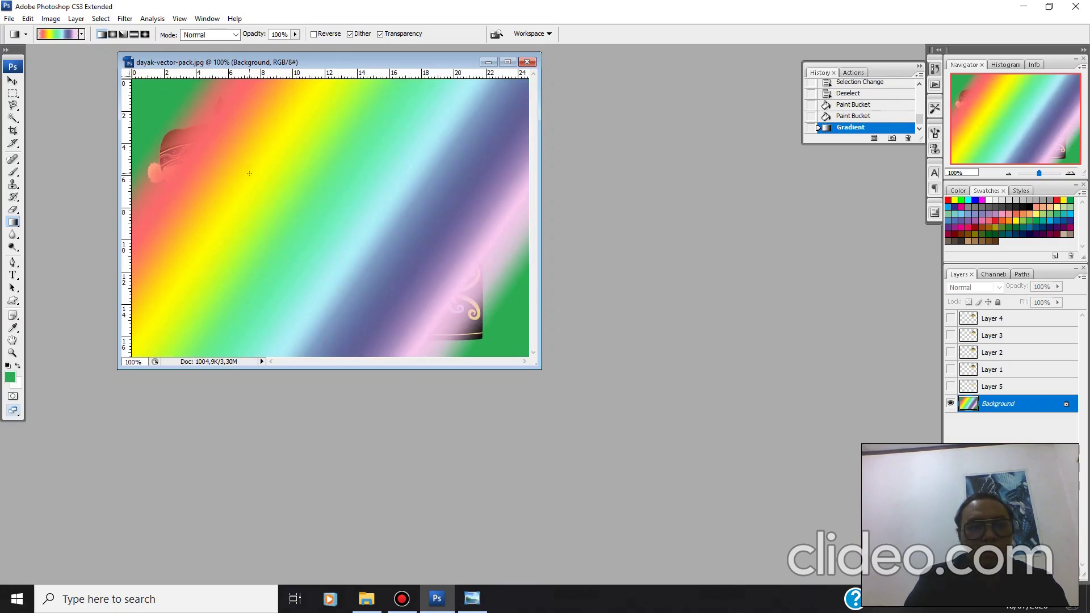
{"action": "key", "text": "ctrl+z"}
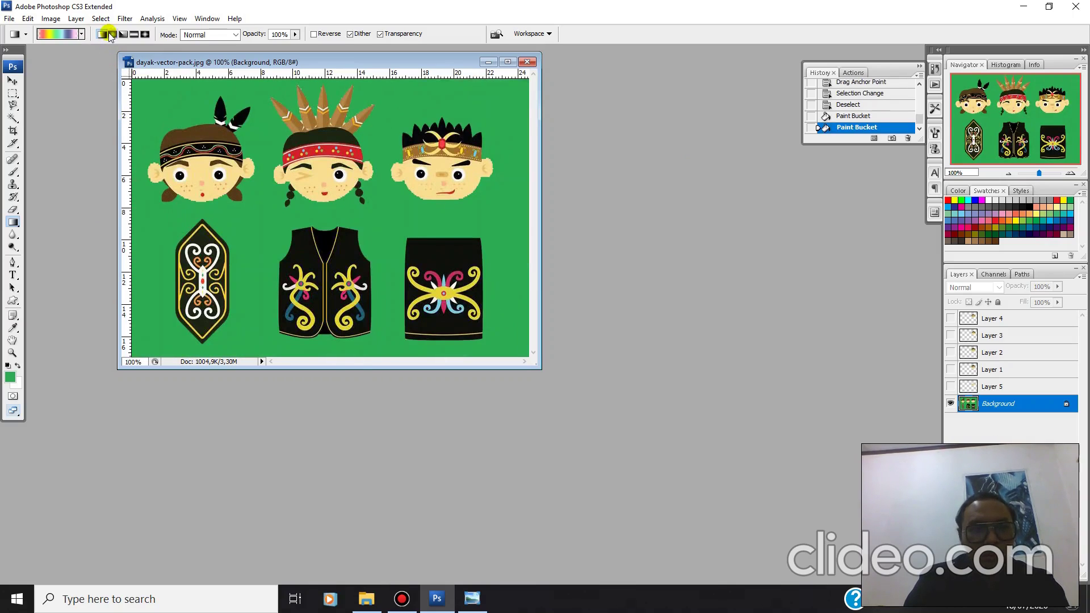
Try radial rainbow gradients from three different centers on the Background layer, undoing each one.
{"action": "left_click", "coordinate": [112, 34]}
{"action": "left_click_drag", "start_coordinate": [187, 122], "coordinate": [349, 284]}
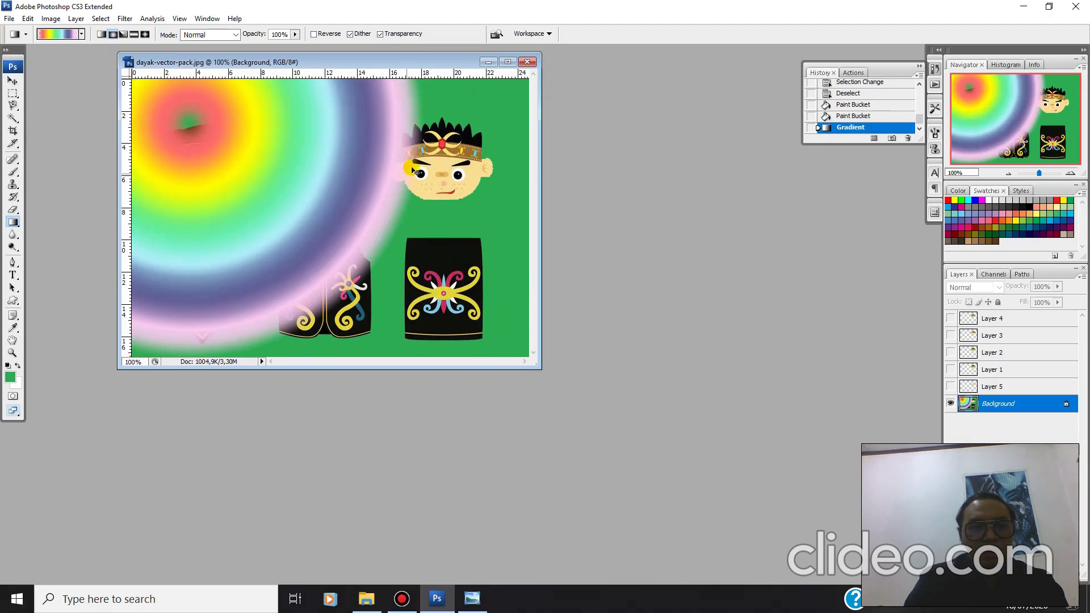
{"action": "key", "text": "ctrl+z"}
{"action": "left_click_drag", "start_coordinate": [295, 156], "coordinate": [491, 286]}
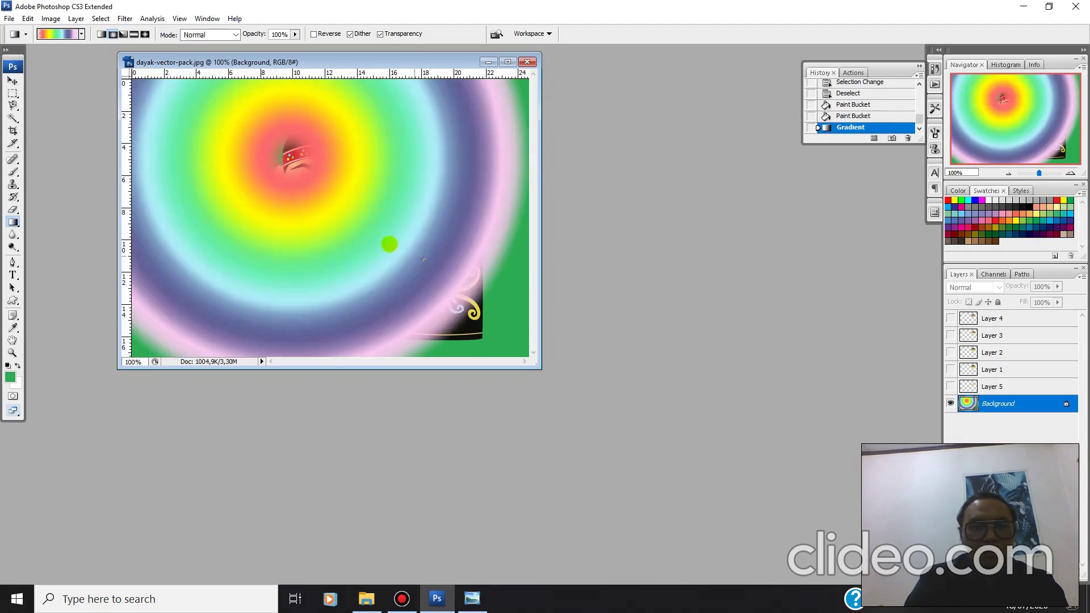
{"action": "key", "text": "ctrl+z"}
{"action": "left_click_drag", "start_coordinate": [333, 210], "coordinate": [531, 332]}
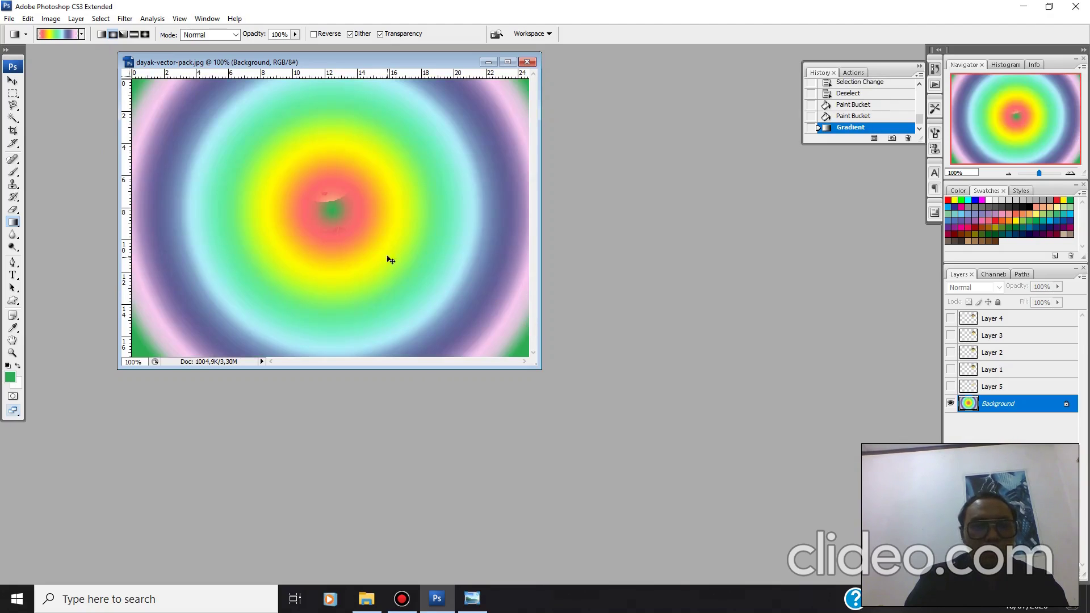
{"action": "key", "text": "ctrl+z"}
Try angle rainbow gradients radiating from near the middle of the Background layer, undoing each one.
{"action": "left_click", "coordinate": [124, 34]}
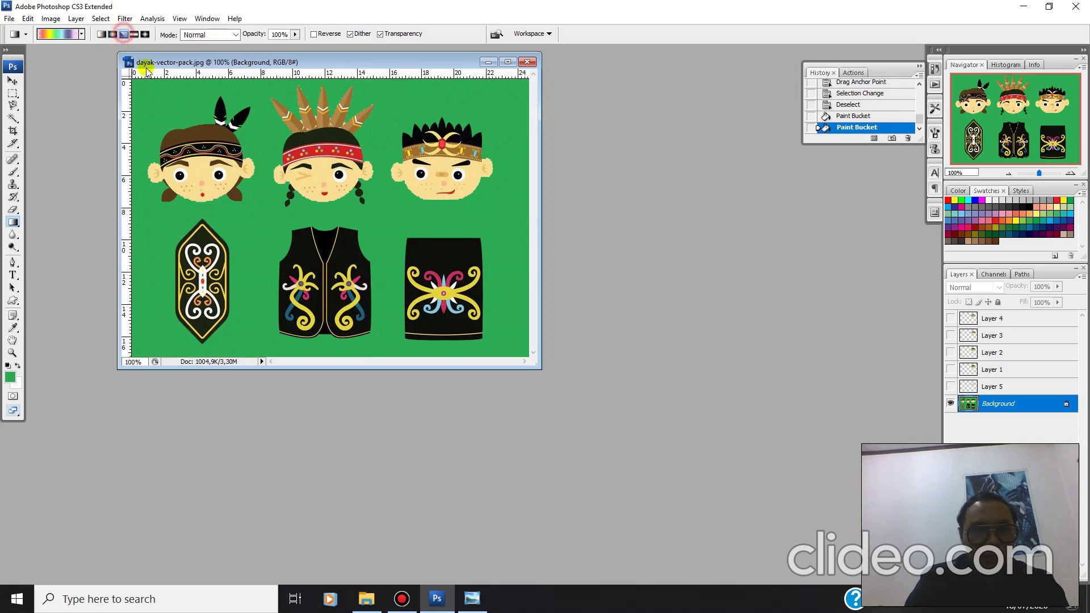
{"action": "left_click_drag", "start_coordinate": [267, 169], "coordinate": [469, 291]}
{"action": "key", "text": "ctrl+z"}
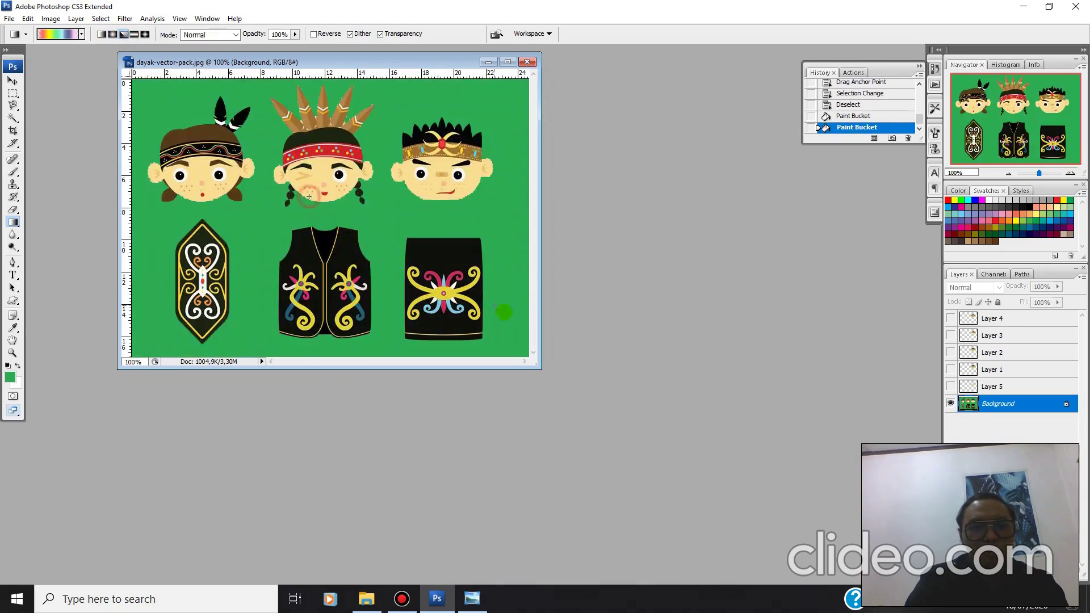
{"action": "left_click_drag", "start_coordinate": [309, 198], "coordinate": [521, 223]}
{"action": "key", "text": "ctrl+z"}
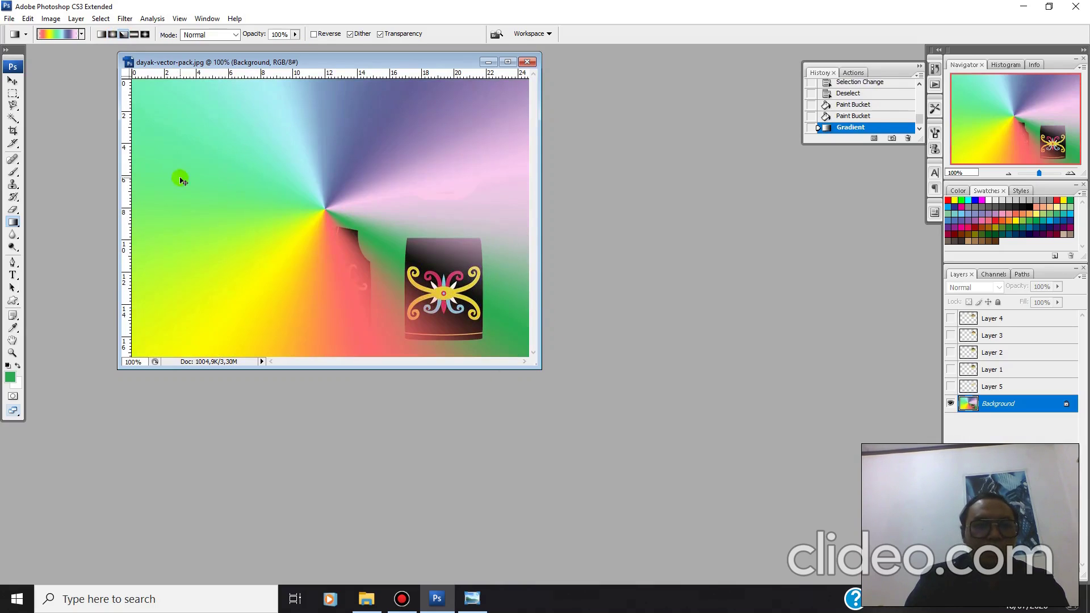
{"action": "key", "text": "ctrl+z"}
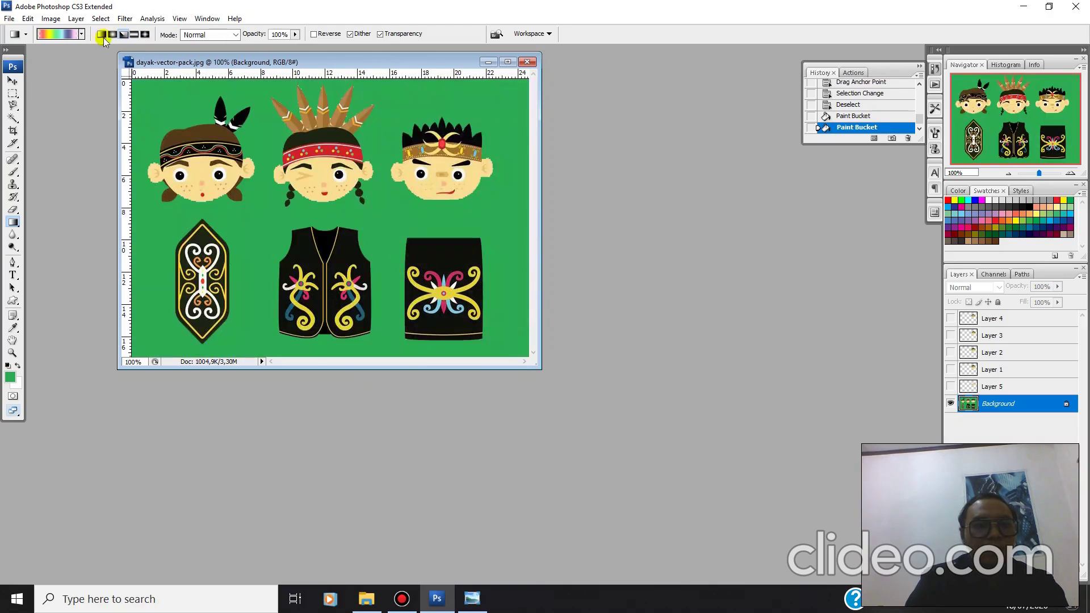
Try reflected rainbow gradients diagonally across the Background layer, undoing each one.
{"action": "left_click", "coordinate": [134, 35]}
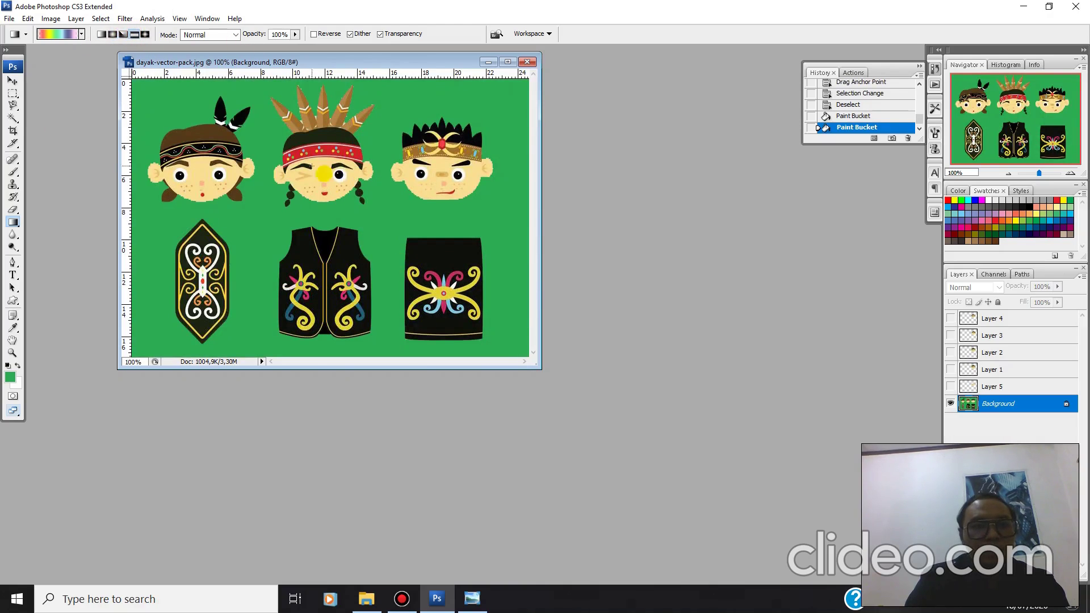
{"action": "left_click_drag", "start_coordinate": [361, 210], "coordinate": [499, 314]}
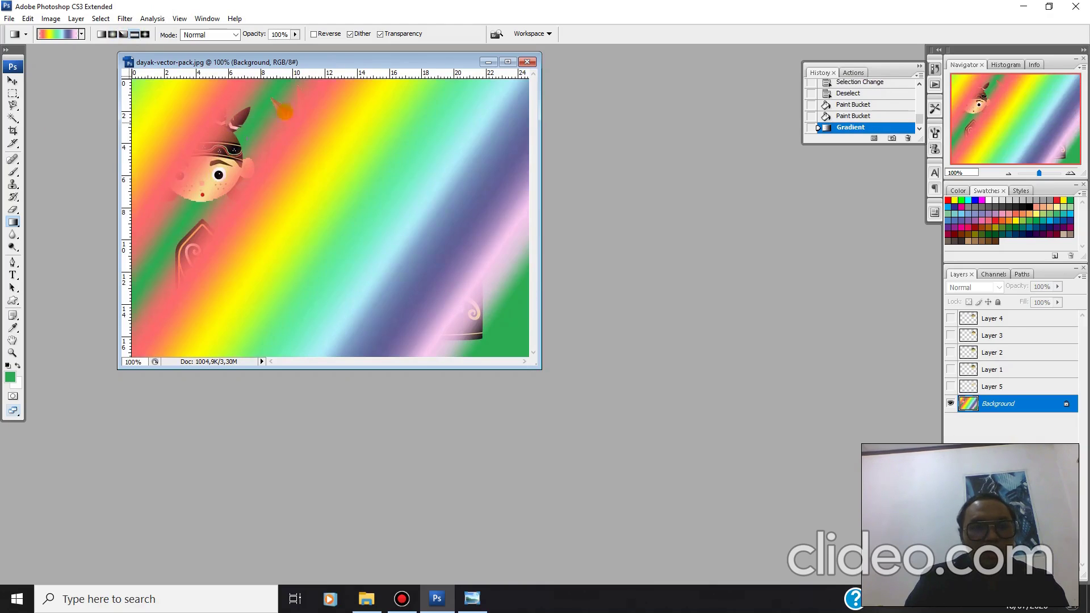
{"action": "key", "text": "ctrl+z"}
{"action": "left_click_drag", "start_coordinate": [170, 134], "coordinate": [446, 278]}
{"action": "key", "text": "ctrl+z"}
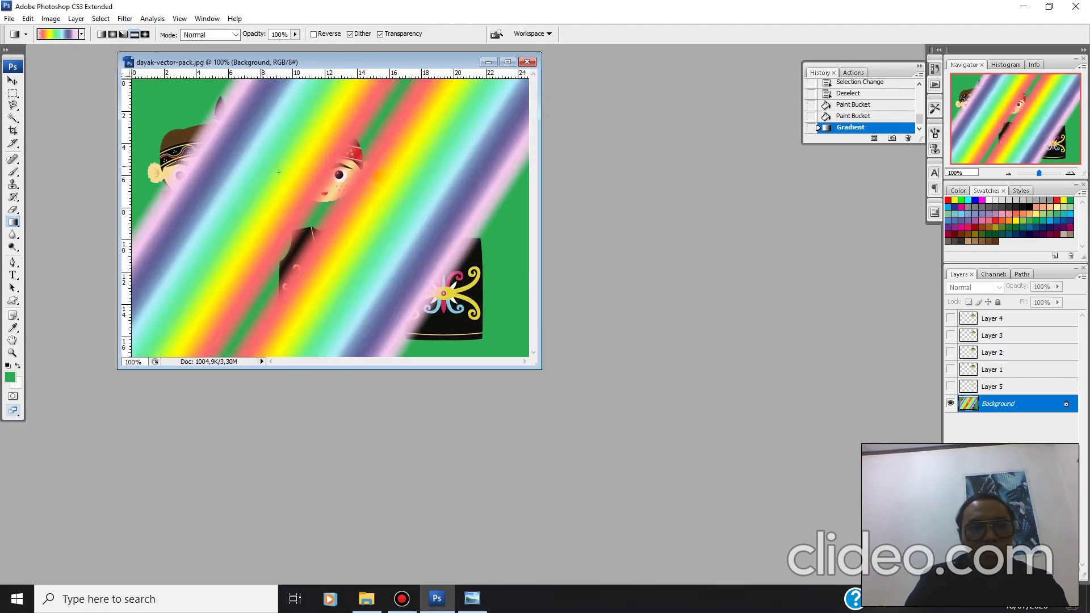
{"action": "key", "text": "ctrl+z"}
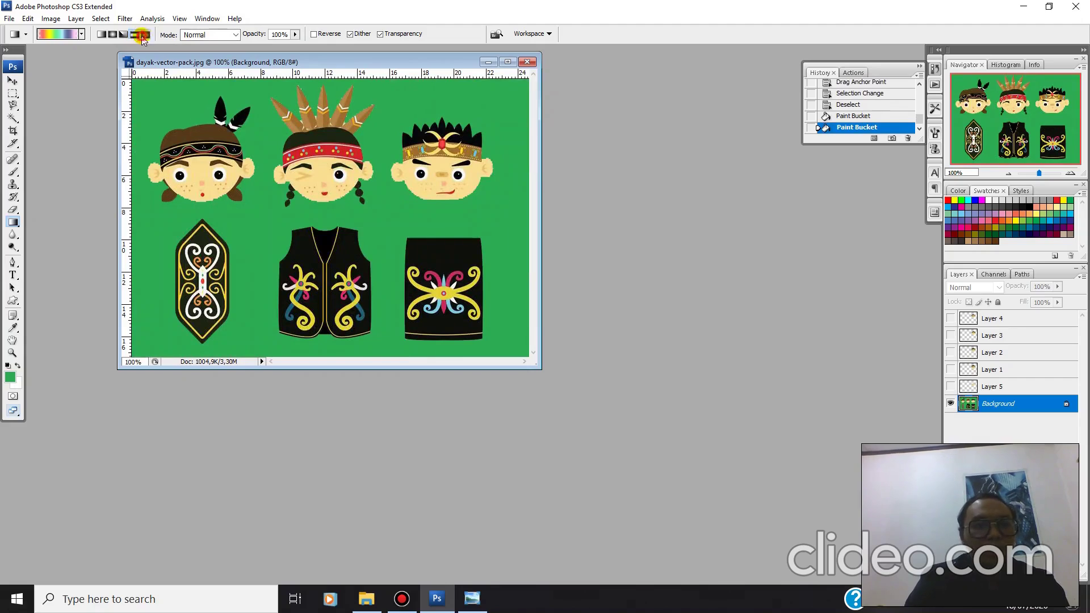
Draw diamond rainbow gradients on the Background layer, undoing the first and redrawing it toward the image's lower edge.
{"action": "left_click", "coordinate": [144, 36]}
{"action": "left_click_drag", "start_coordinate": [348, 188], "coordinate": [519, 290]}
{"action": "key", "text": "ctrl+z"}
{"action": "left_click_drag", "start_coordinate": [427, 360], "coordinate": [486, 373]}
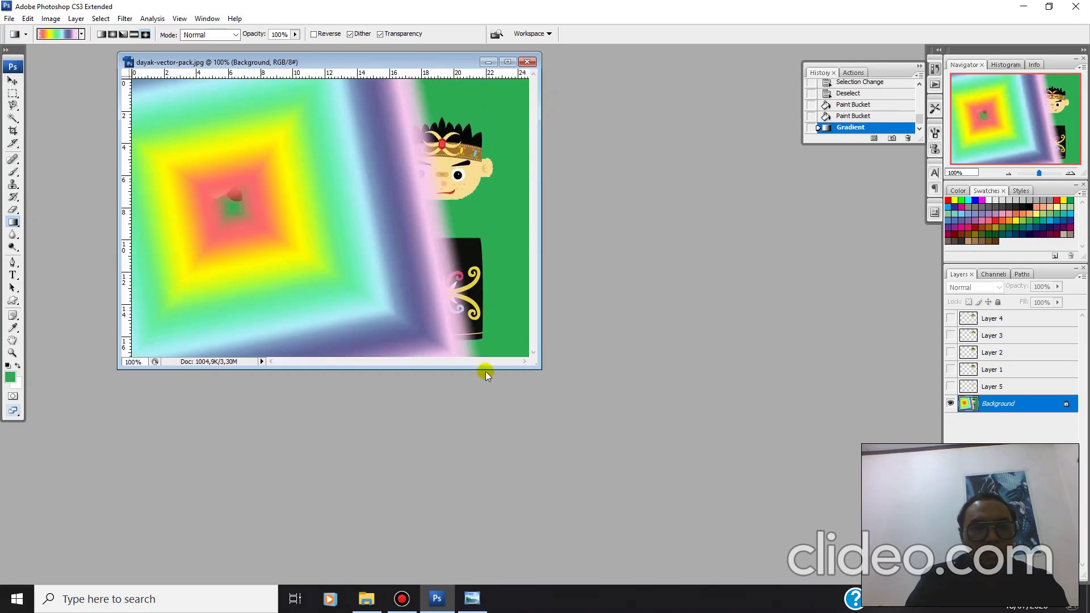
Undo the diamond gradient and try further diamond rainbow gradients on the Background layer, including one centered on the middle face, undoing each one.
{"action": "key", "text": "ctrl+z"}
{"action": "left_click_drag", "start_coordinate": [245, 174], "coordinate": [620, 318]}
{"action": "key", "text": "ctrl+z"}
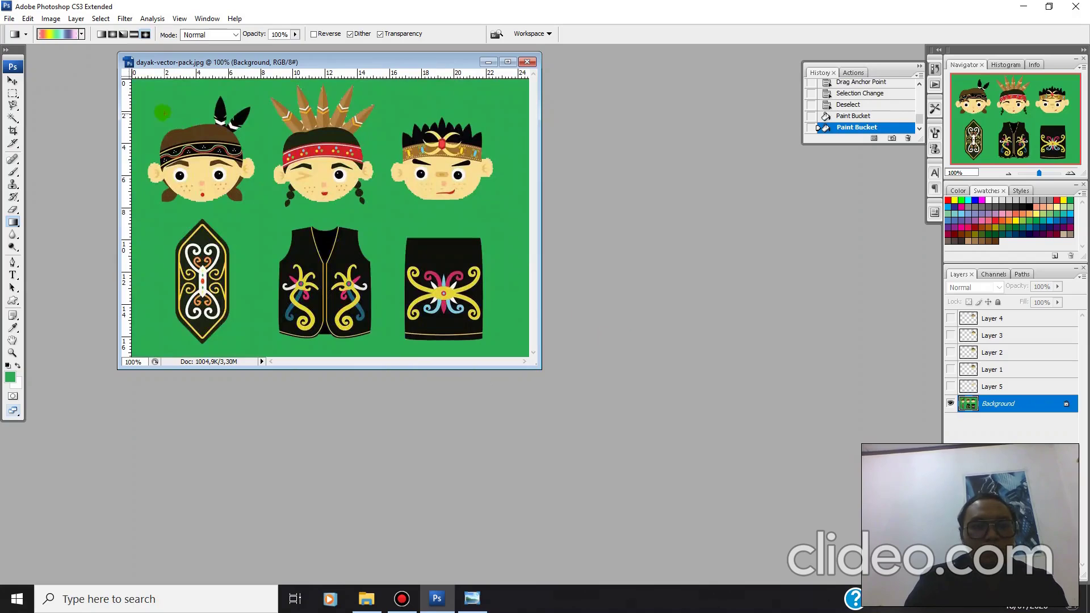
{"action": "left_click_drag", "start_coordinate": [145, 84], "coordinate": [517, 346]}
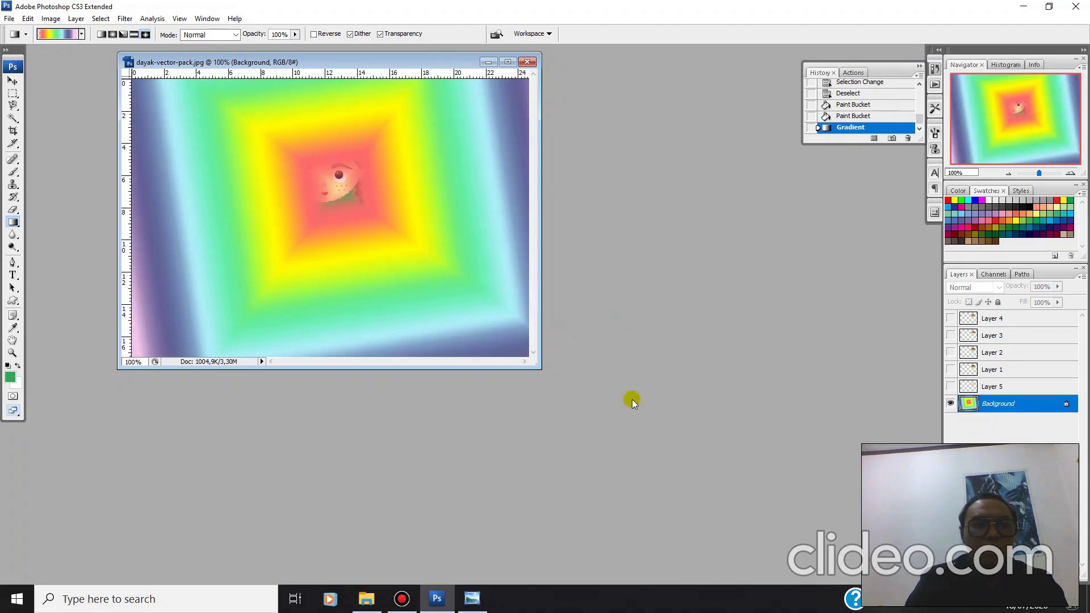
{"action": "key", "text": "ctrl+z"}
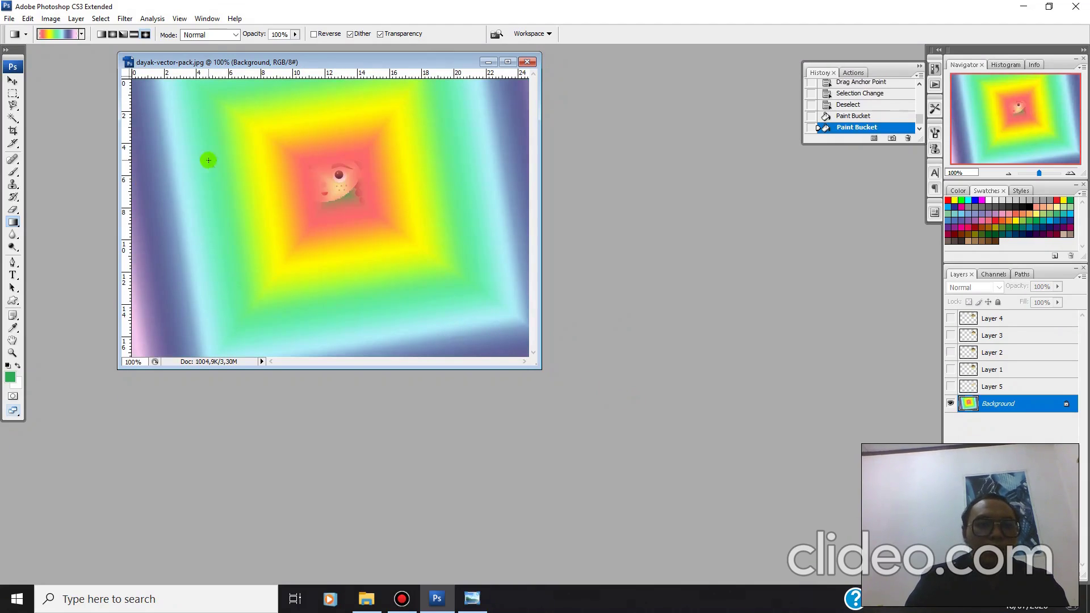
Check the available gradient presets without changing the gradient, and switch to the Paint Bucket Tool.
{"action": "left_click", "coordinate": [82, 35]}
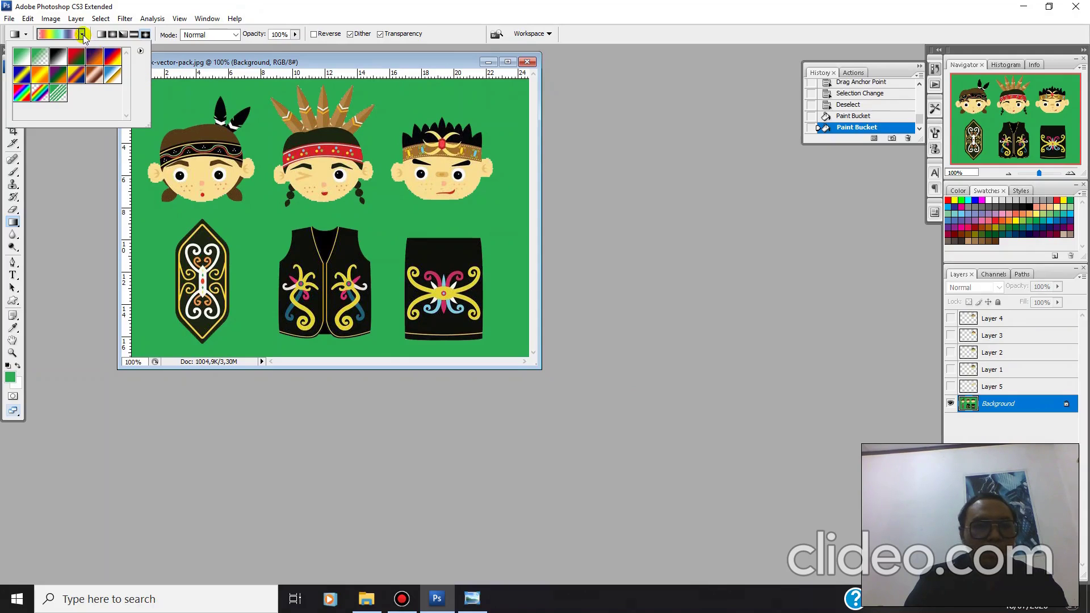
{"action": "left_click", "coordinate": [82, 35]}
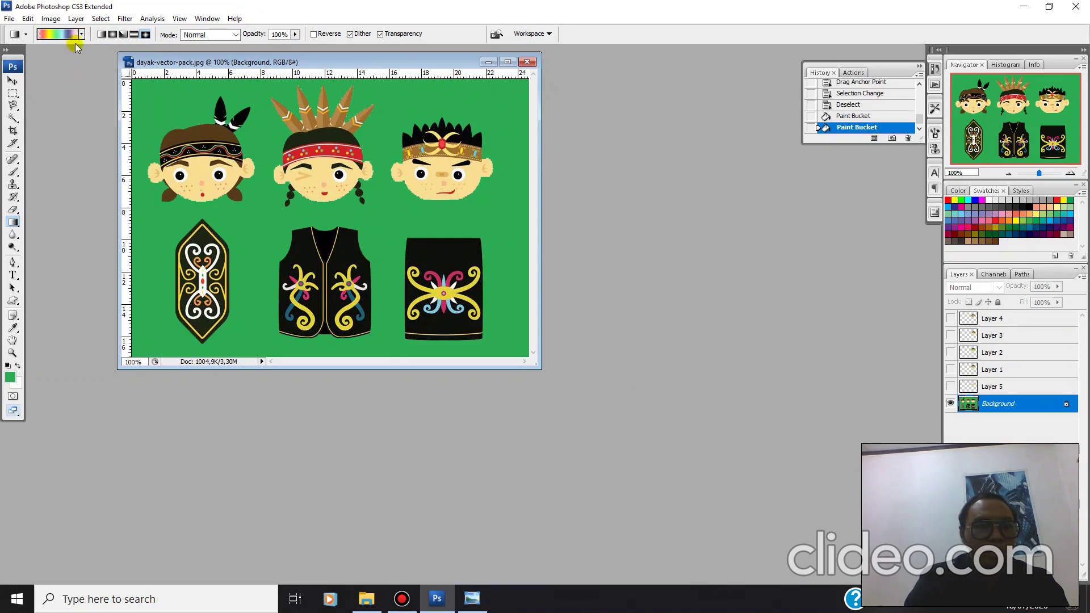
{"action": "right_click", "coordinate": [18, 223]}
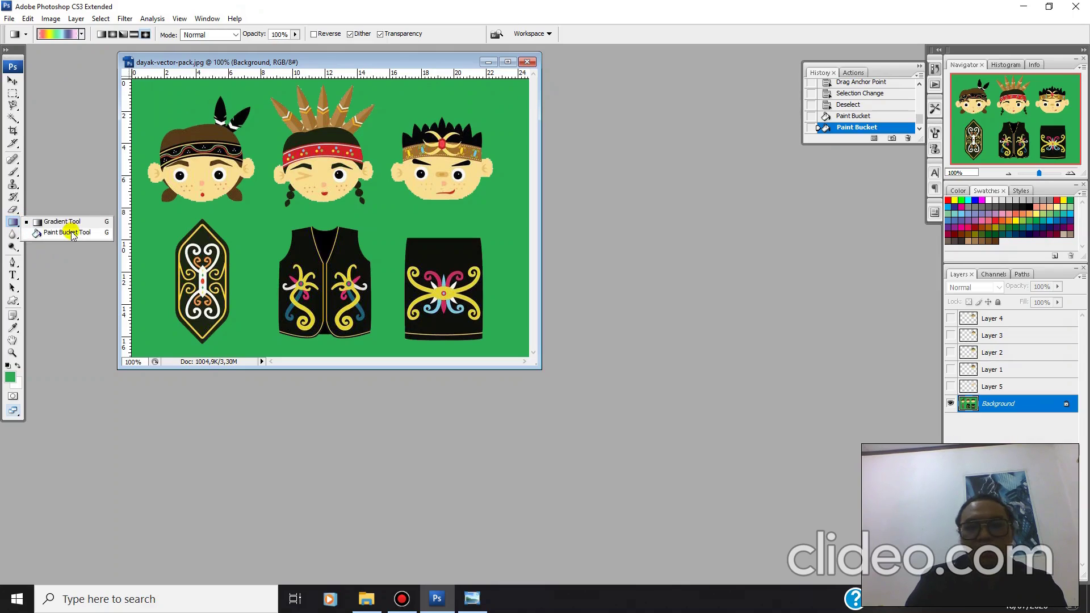
{"action": "left_click", "coordinate": [68, 232]}
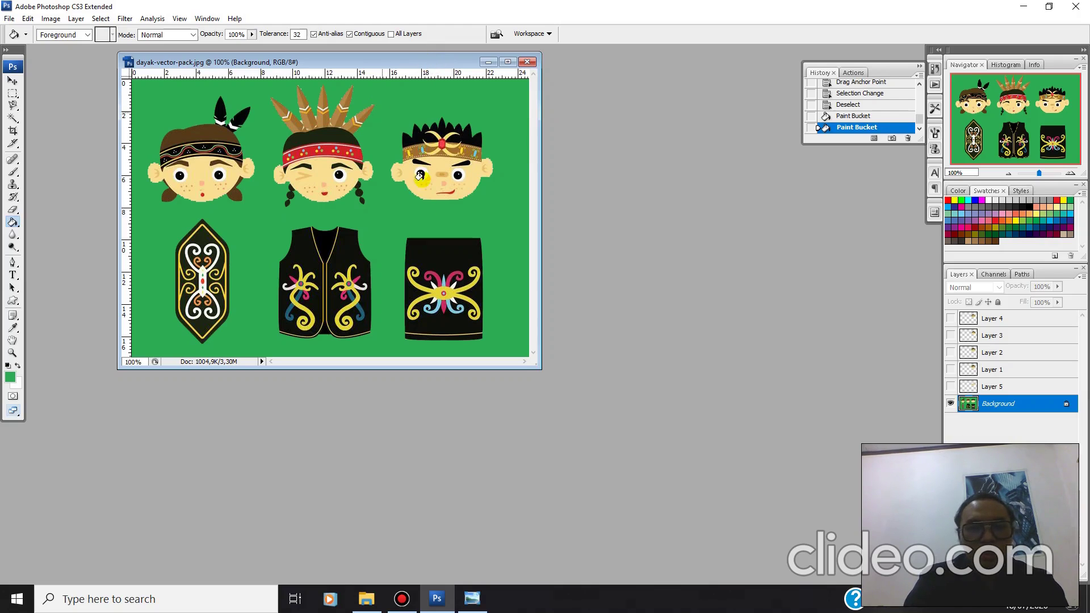
Enlarge the document window, examine the pixels of the middle face's mouth up close, and return to a view of the whole image.
{"action": "left_click_drag", "start_coordinate": [541, 368], "coordinate": [704, 477]}
{"action": "scroll", "coordinate": [399, 215], "scroll_direction": "up", "scroll_amount": 5}
{"action": "scroll", "coordinate": [382, 185], "scroll_direction": "up", "scroll_amount": 10}
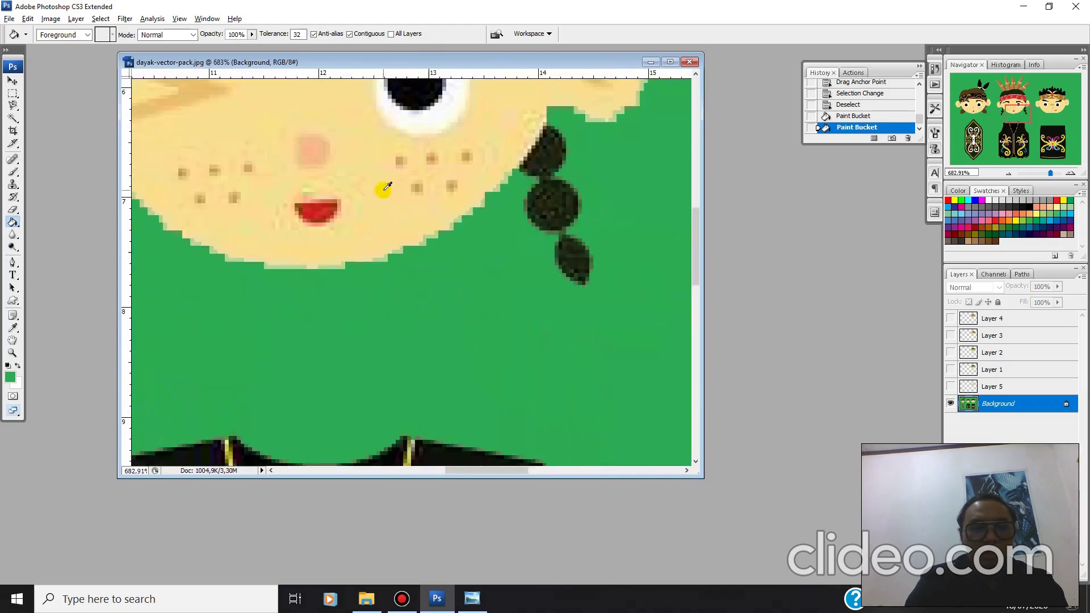
{"action": "left_click_drag", "start_coordinate": [301, 227], "coordinate": [591, 267]}
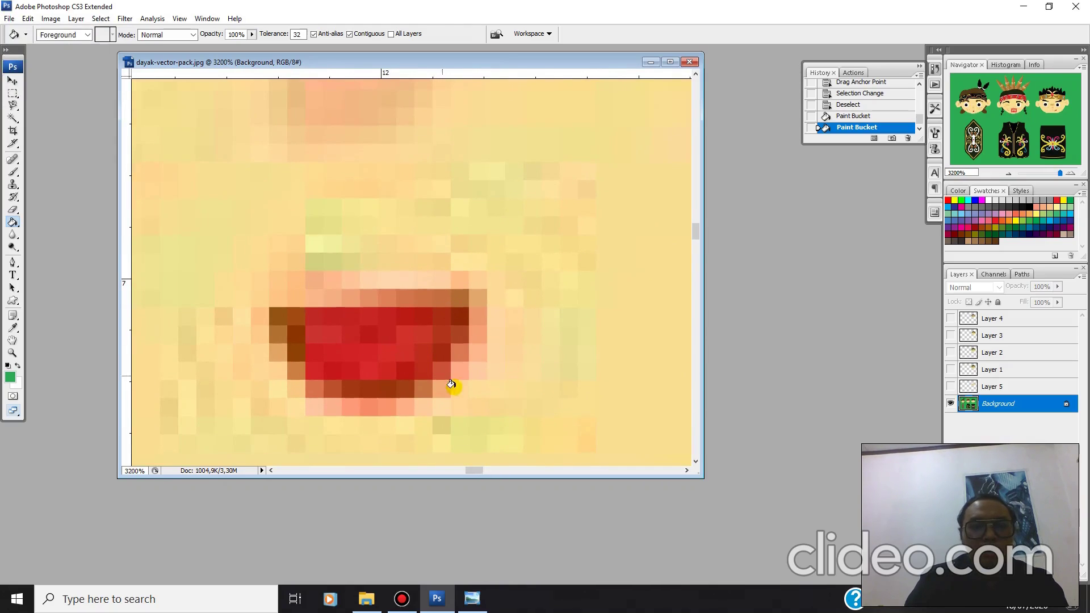
{"action": "scroll", "coordinate": [440, 309], "scroll_direction": "down", "scroll_amount": 2}
{"action": "scroll", "coordinate": [440, 307], "scroll_direction": "down", "scroll_amount": 10}
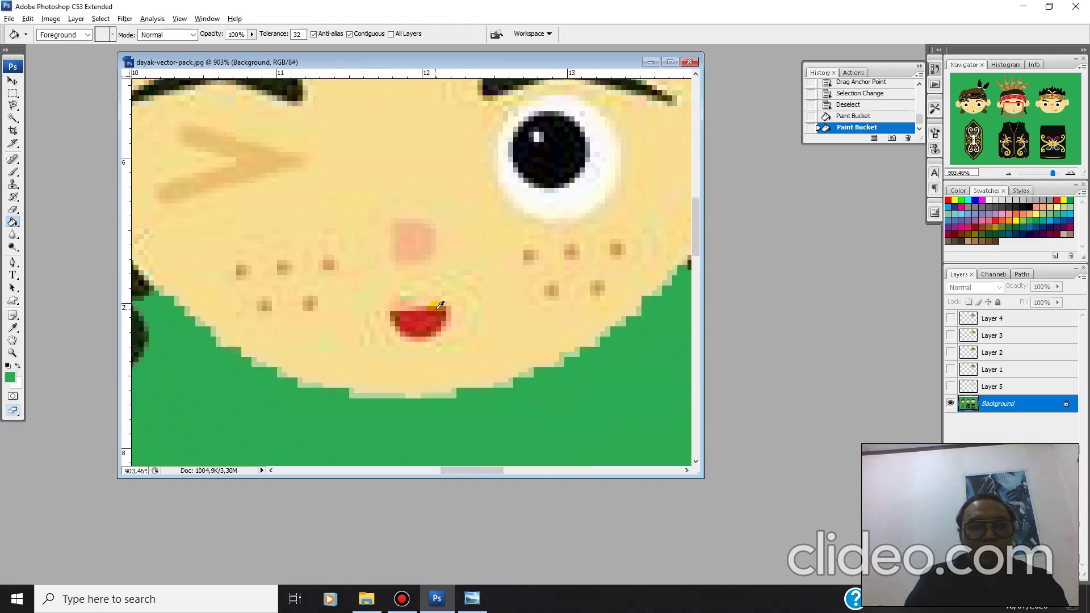
{"action": "scroll", "coordinate": [440, 305], "scroll_direction": "down", "scroll_amount": 4}
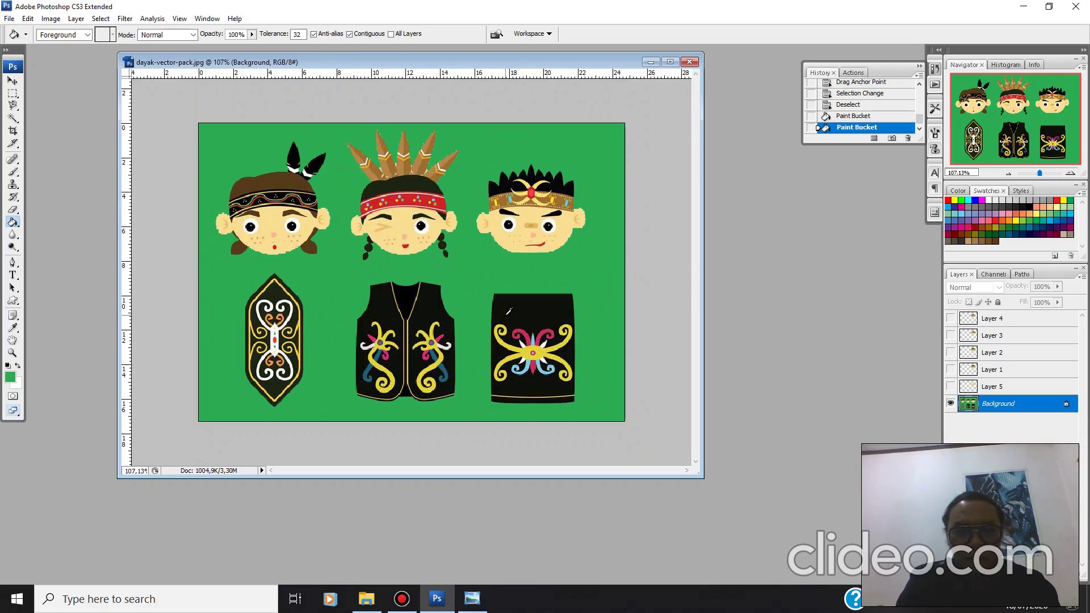
{"action": "scroll", "coordinate": [480, 312], "scroll_direction": "down", "scroll_amount": 2}
{"action": "scroll", "coordinate": [480, 312], "scroll_direction": "up", "scroll_amount": 1}
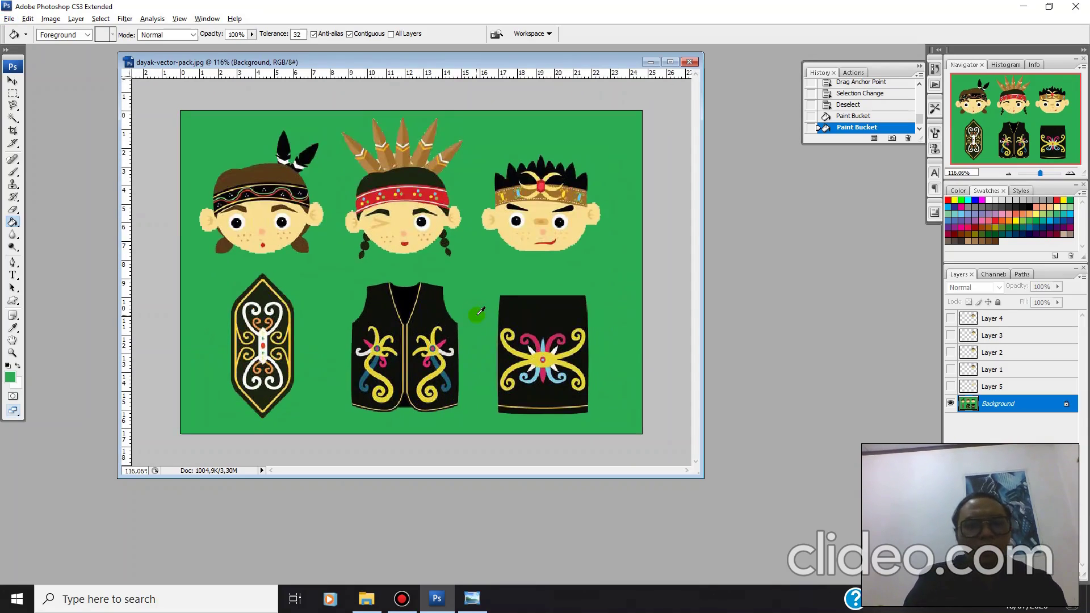
{"action": "scroll", "coordinate": [479, 313], "scroll_direction": "up", "scroll_amount": 1}
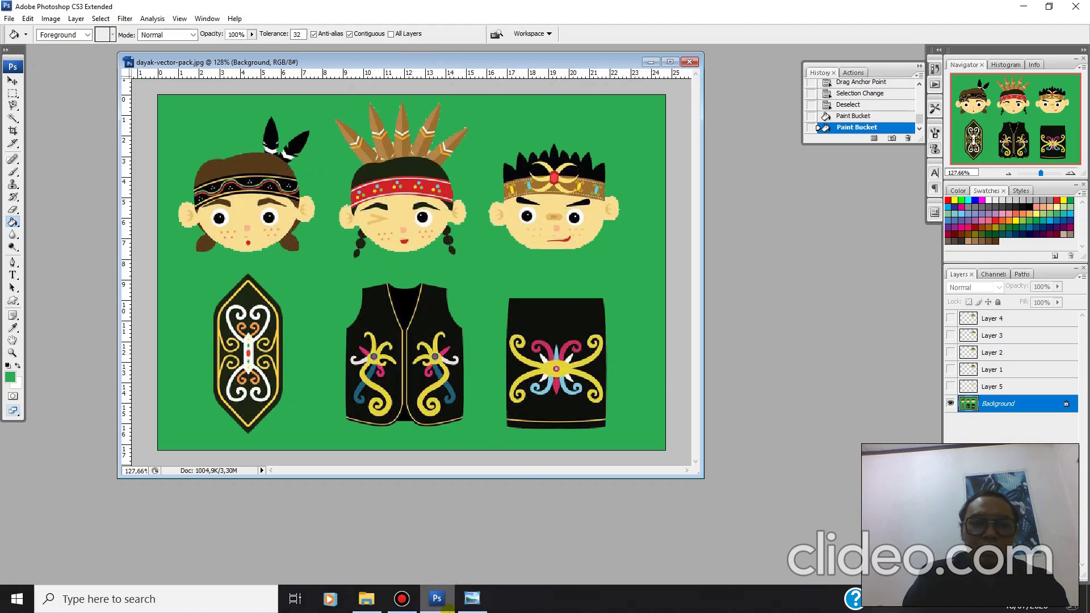
{"action": "left_click", "coordinate": [401, 605]}
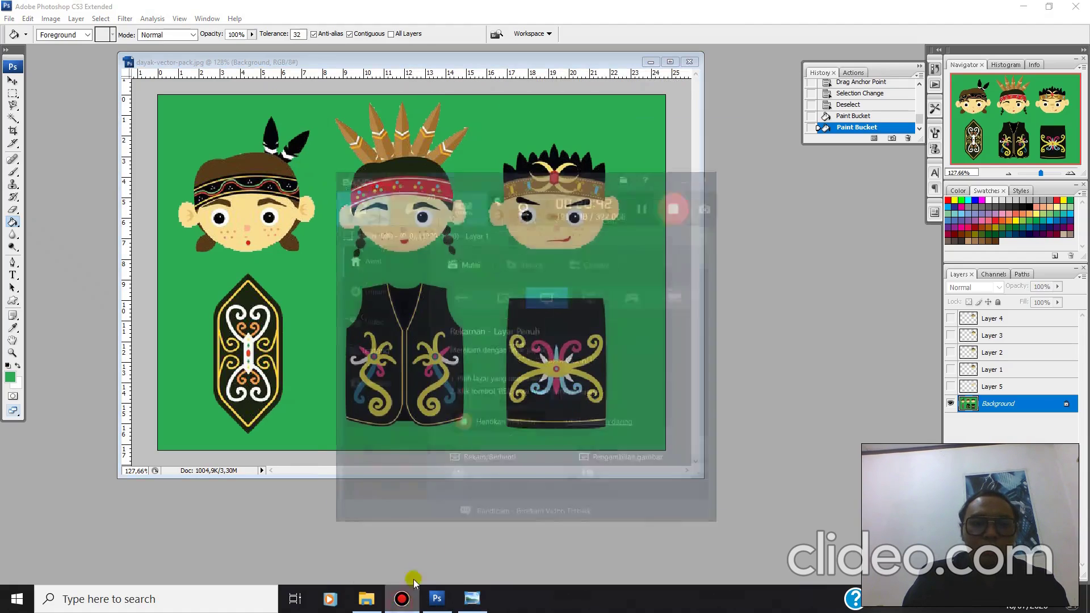